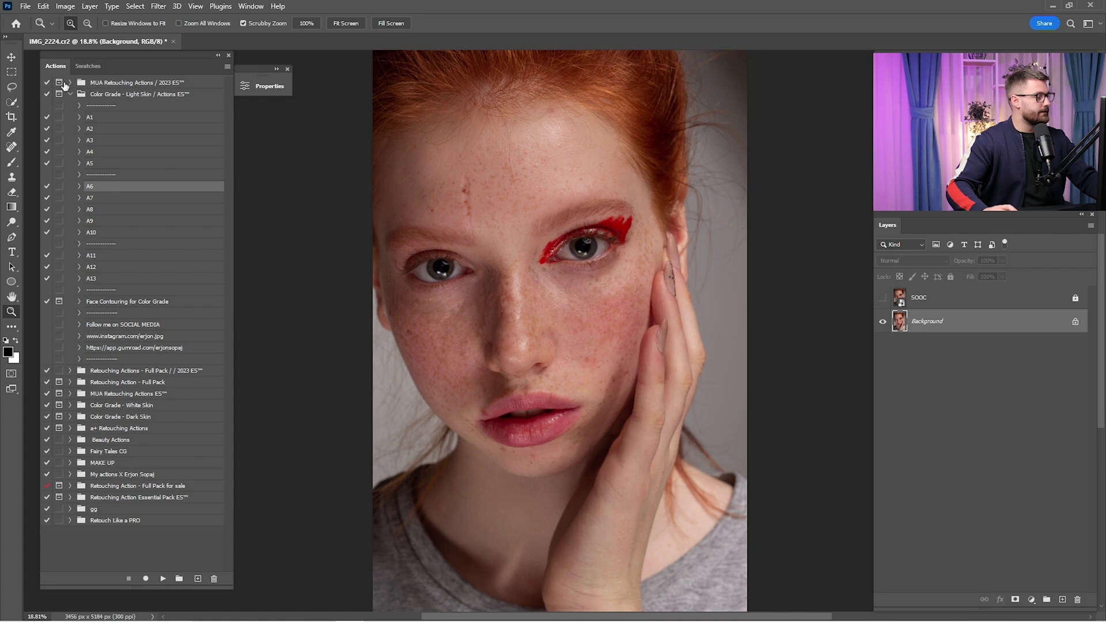
# - Run the "Clean + bw help layer" action from the MUA Retouching Actions / 2023 set
pyautogui.click(68, 84)
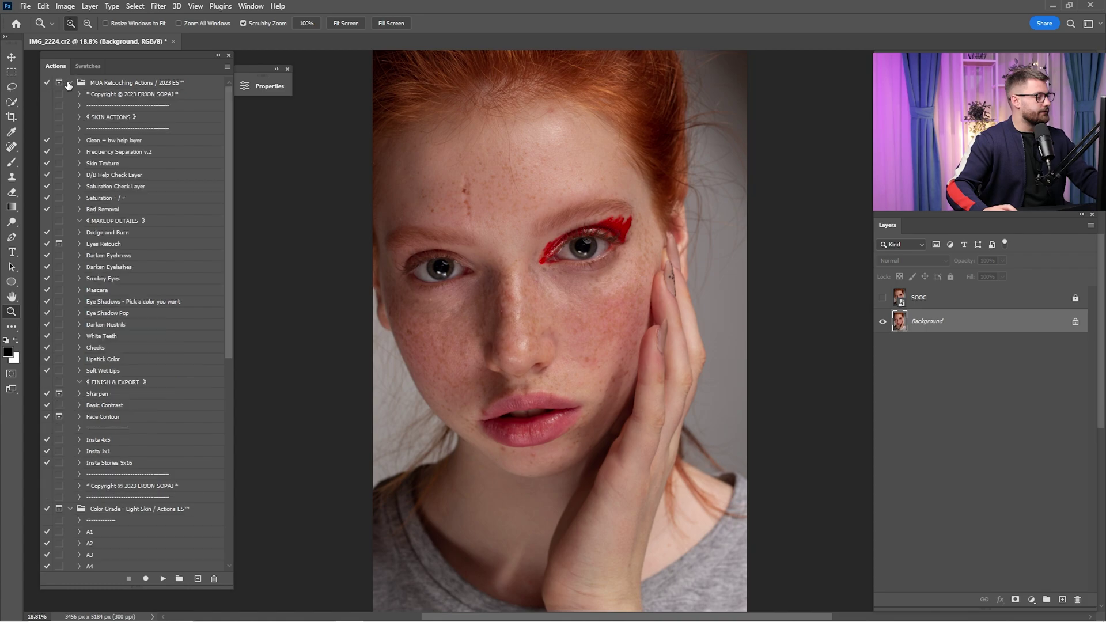
pyautogui.click(127, 84)
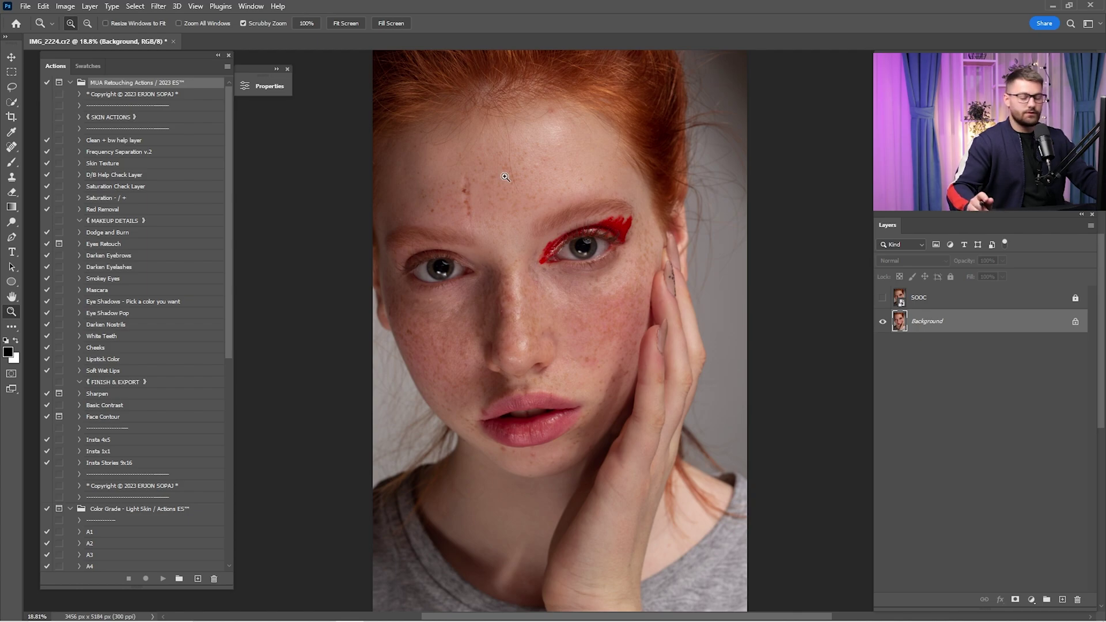
pyautogui.click(113, 143)
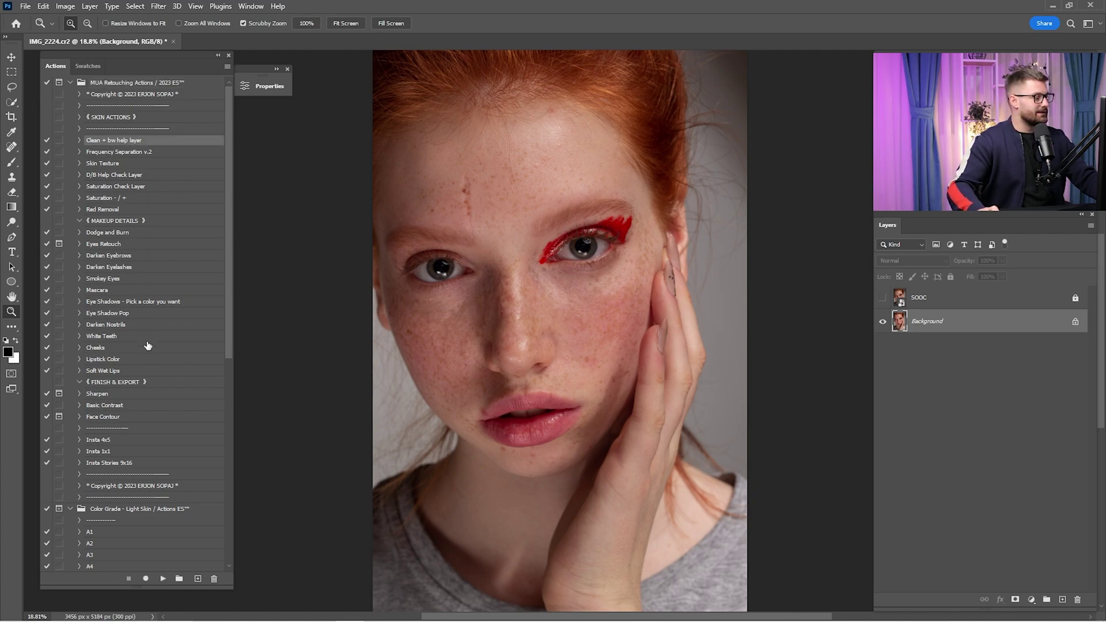
pyautogui.click(164, 578)
# - Choose the Spot Healing Brush Tool and hide the Black & White Help Layer
pyautogui.rightClick(11, 147)
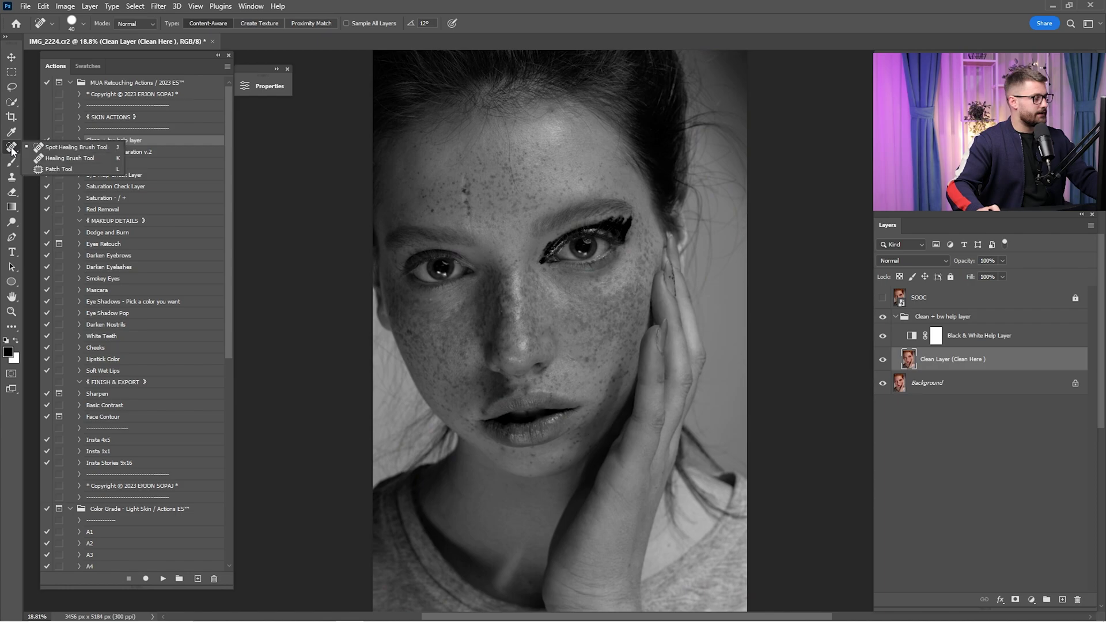
pyautogui.click(44, 150)
pyautogui.click(883, 335)
# - Heal the stray hairs and small blemishes across the forehead on the Clean Layer with the Spot Healing Brush
pyautogui.press('z')
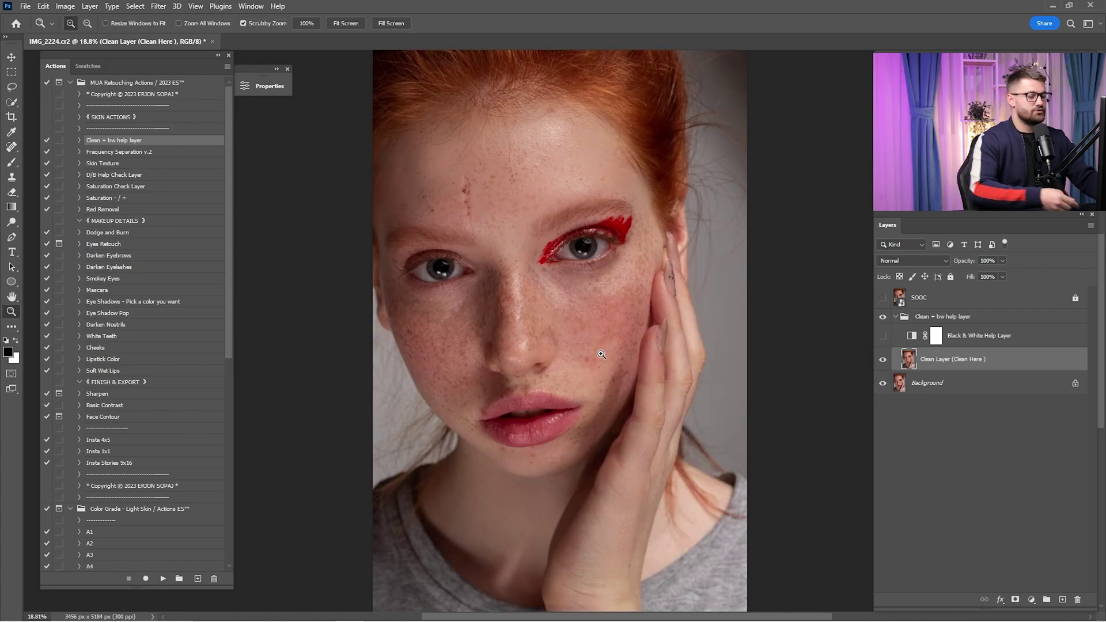
pyautogui.scroll(5, 529, 198)
pyautogui.moveTo(530, 198); pyautogui.dragTo(629, 312)
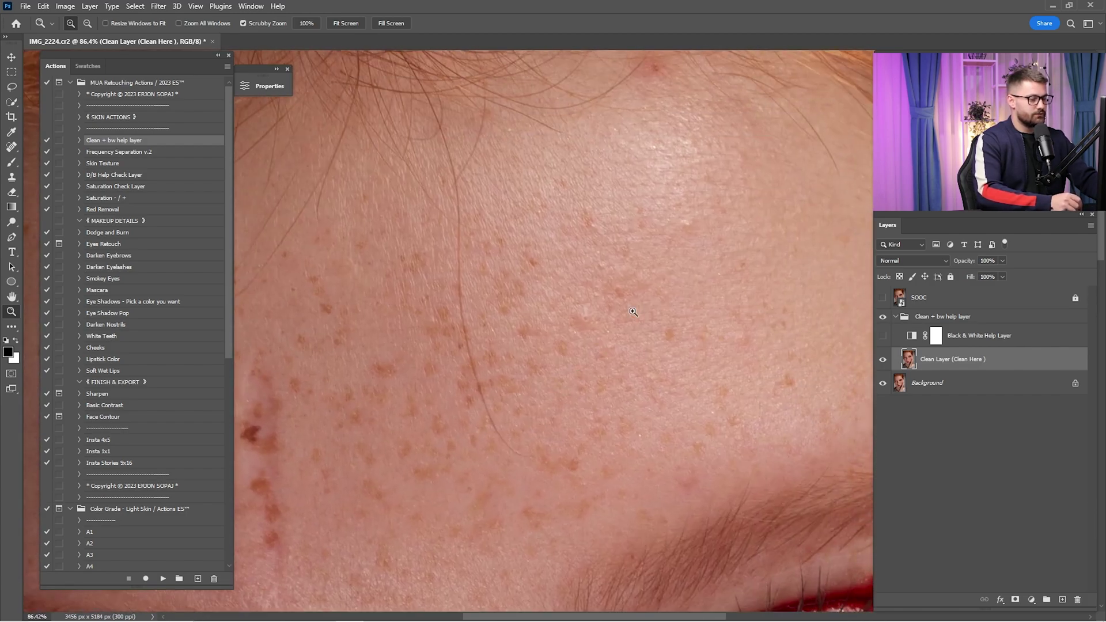
pyautogui.press('j')
pyautogui.moveTo(693, 225); pyautogui.dragTo(682, 232)
pyautogui.moveTo(833, 169)
pyautogui.mouseDown()
pyautogui.moveTo(726, 282)
pyautogui.moveTo(693, 230)
pyautogui.mouseUp()
pyautogui.moveTo(686, 236); pyautogui.dragTo(690, 247)
pyautogui.hscroll(-3, 698, 203)
pyautogui.moveTo(532, 504)
pyautogui.mouseDown()
pyautogui.moveTo(645, 414)
pyautogui.moveTo(620, 441)
pyautogui.moveTo(604, 359)
pyautogui.moveTo(606, 392)
pyautogui.mouseUp()
pyautogui.moveTo(607, 390)
pyautogui.mouseDown()
pyautogui.moveTo(604, 297)
pyautogui.moveTo(630, 301)
pyautogui.mouseUp()
pyautogui.scroll(-2, 604, 302)
pyautogui.hscroll(-5, 698, 292)
pyautogui.moveTo(597, 333)
pyautogui.mouseDown()
pyautogui.moveTo(608, 303)
pyautogui.moveTo(650, 280)
pyautogui.mouseUp()
# - Heal the small spots on the shadowed side of the forehead above the eyebrow
pyautogui.scroll(1, 638, 310)
pyautogui.hscroll(1, 638, 309)
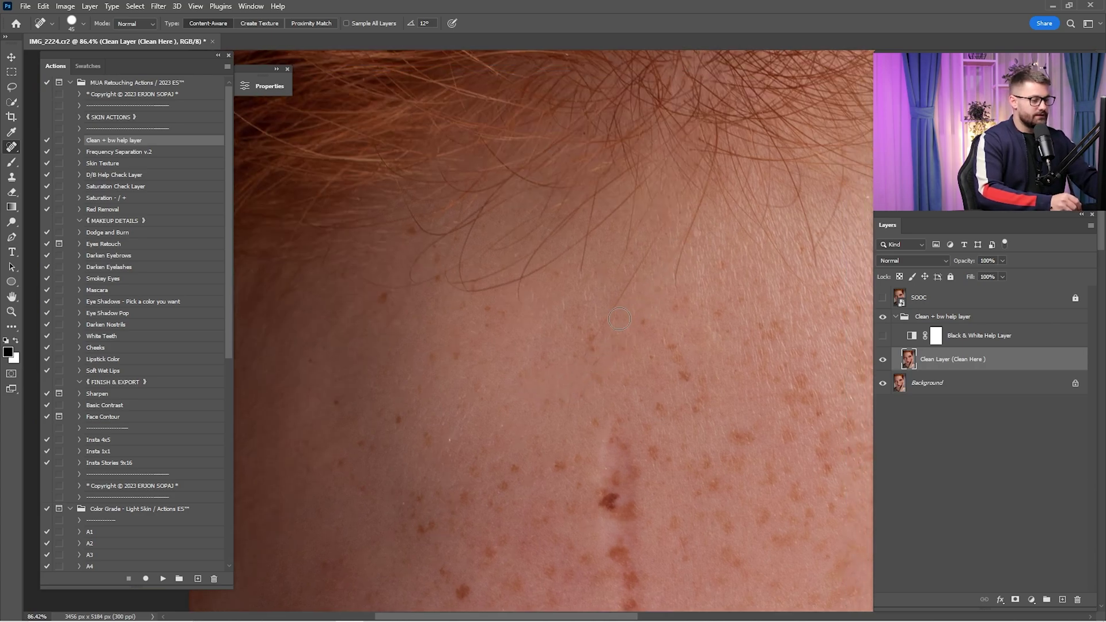
pyautogui.scroll(-4, 678, 287)
pyautogui.hscroll(-4, 718, 204)
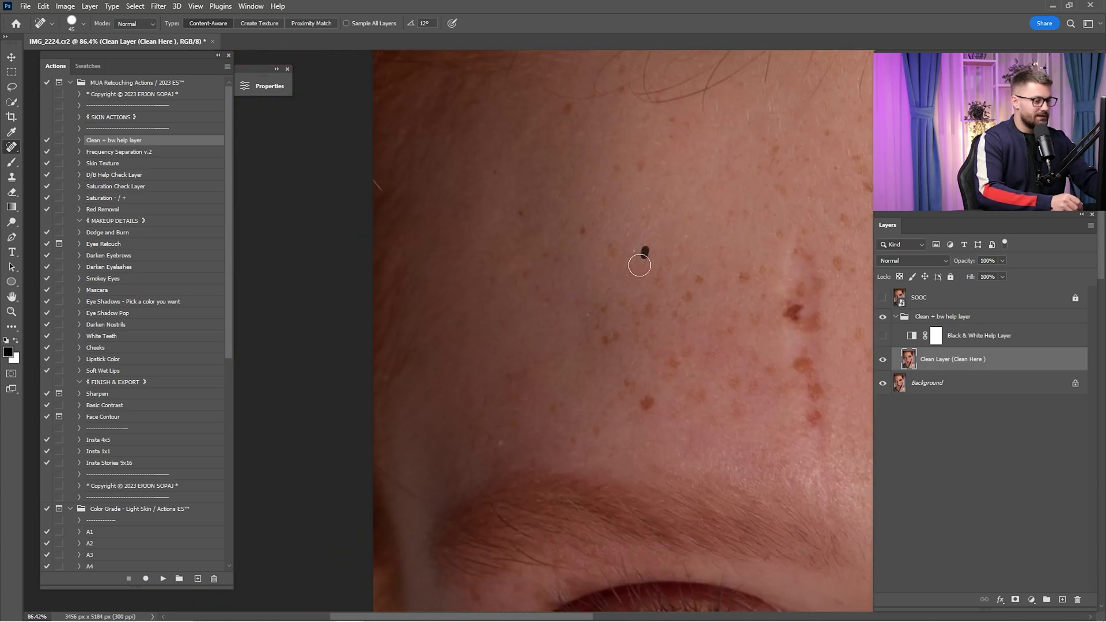
pyautogui.click(644, 258)
pyautogui.scroll(-2, 567, 333)
pyautogui.hscroll(-1, 566, 332)
pyautogui.moveTo(452, 356); pyautogui.dragTo(476, 386)
# - Spot-heal the blemishes on the nose and the skin around it, leaving the natural freckles
pyautogui.scroll(-7, 576, 323)
pyautogui.hscroll(3, 576, 323)
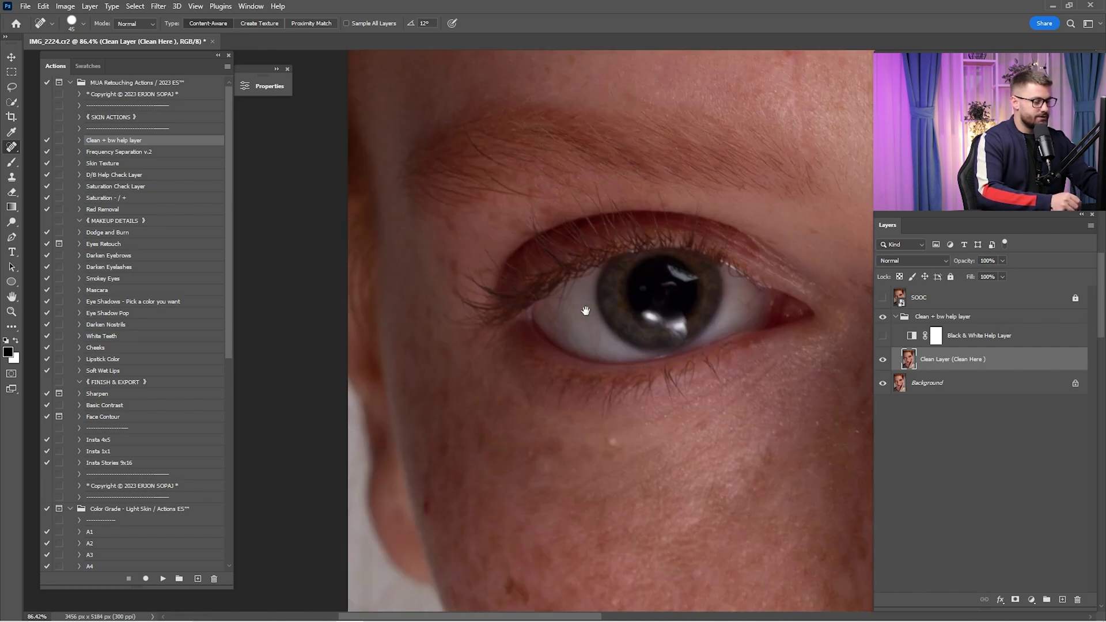
pyautogui.scroll(-3, 581, 394)
pyautogui.hscroll(4, 624, 299)
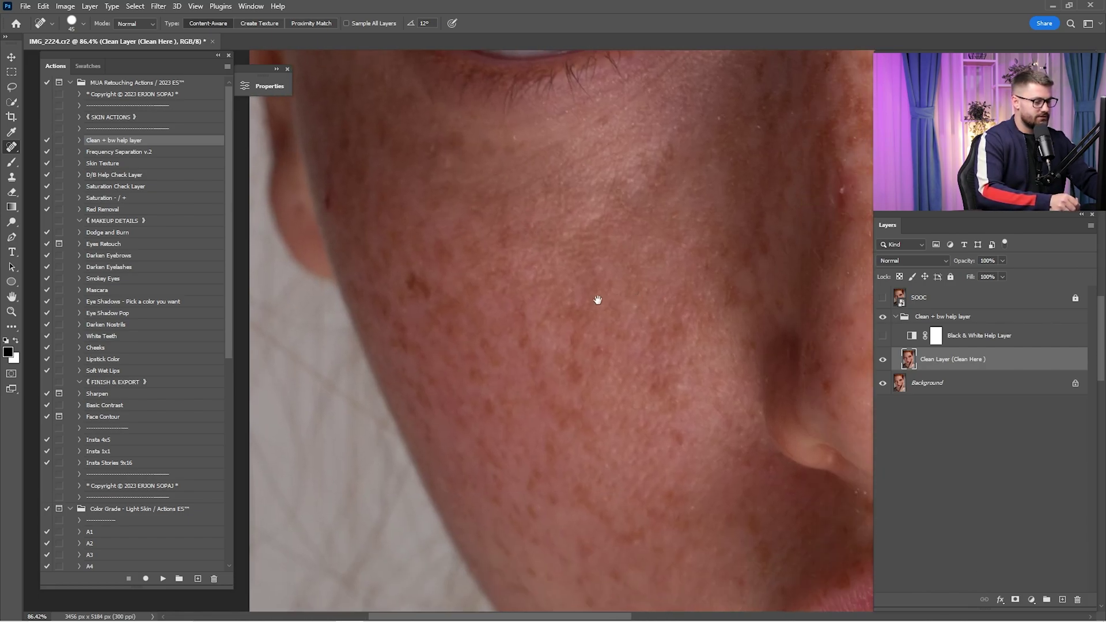
pyautogui.scroll(2, 678, 315)
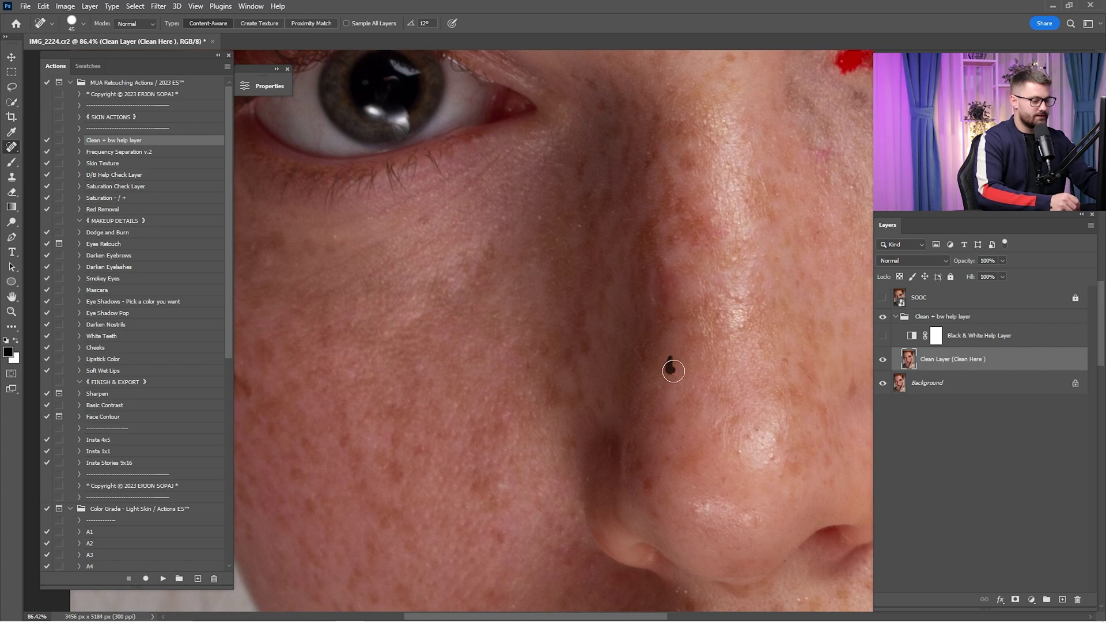
pyautogui.click(670, 369)
pyautogui.scroll(-3, 668, 334)
pyautogui.hscroll(2, 666, 298)
pyautogui.moveTo(717, 386); pyautogui.dragTo(692, 266)
pyautogui.moveTo(708, 357)
pyautogui.mouseDown()
pyautogui.moveTo(701, 370)
pyautogui.moveTo(507, 259)
pyautogui.mouseUp()
pyautogui.scroll(3, 590, 232)
pyautogui.moveTo(589, 232)
pyautogui.mouseDown()
pyautogui.moveTo(703, 370)
pyautogui.moveTo(706, 432)
pyautogui.mouseUp()
# - Spot-heal the uneven marks on the brighter cheek beside the nose, adjusting the brush size to suit each mark
pyautogui.press('[')
pyautogui.moveTo(734, 325)
pyautogui.mouseDown()
pyautogui.moveTo(708, 309)
pyautogui.moveTo(738, 133)
pyautogui.mouseUp()
pyautogui.moveTo(322, 461)
pyautogui.mouseDown()
pyautogui.moveTo(575, 331)
pyautogui.moveTo(277, 150)
pyautogui.mouseUp()
pyautogui.moveTo(800, 144)
pyautogui.mouseDown()
pyautogui.moveTo(628, 386)
pyautogui.moveTo(576, 576)
pyautogui.mouseUp()
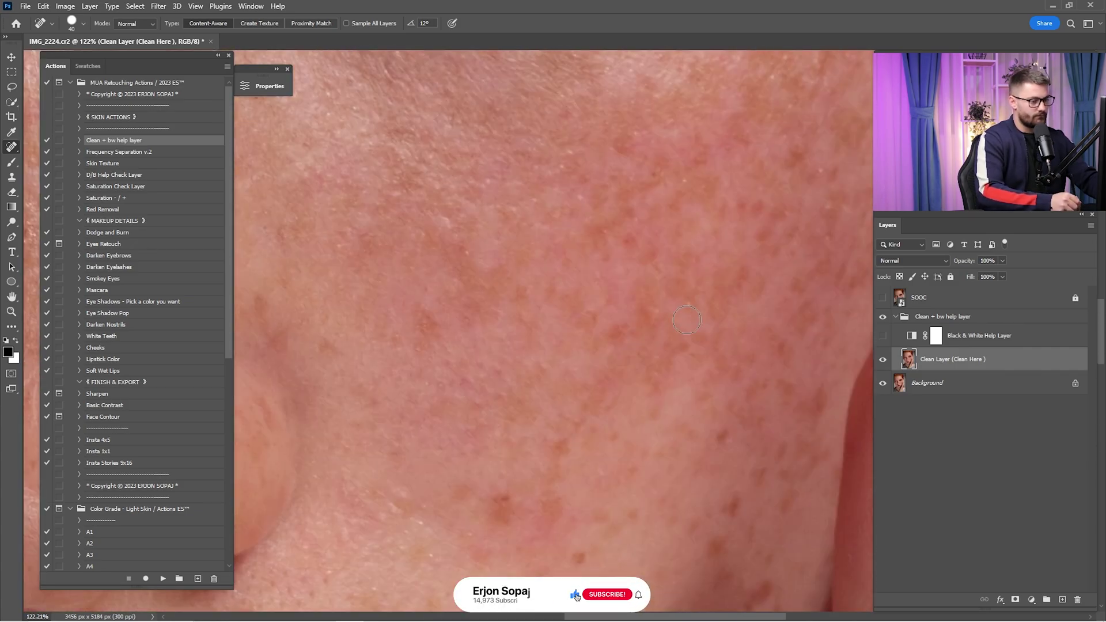
pyautogui.moveTo(680, 144); pyautogui.dragTo(659, 345)
pyautogui.press('[')
pyautogui.press('[')
pyautogui.moveTo(661, 336); pyautogui.dragTo(659, 350)
pyautogui.moveTo(674, 98); pyautogui.dragTo(587, 294)
pyautogui.scroll(3, 588, 293)
pyautogui.moveTo(794, 115)
pyautogui.mouseDown()
pyautogui.moveTo(632, 294)
pyautogui.moveTo(686, 535)
pyautogui.mouseUp()
pyautogui.moveTo(686, 239); pyautogui.dragTo(801, 288)
pyautogui.click(510, 361)
pyautogui.moveTo(576, 288); pyautogui.dragTo(535, 288)
pyautogui.moveTo(749, 259); pyautogui.dragTo(518, 346)
pyautogui.press(']')
pyautogui.moveTo(612, 361); pyautogui.dragTo(662, 191)
# - Heal the distracting stray hairs along the hairline at the temple with a slightly larger healing brush
pyautogui.scroll(10, 668, 259)
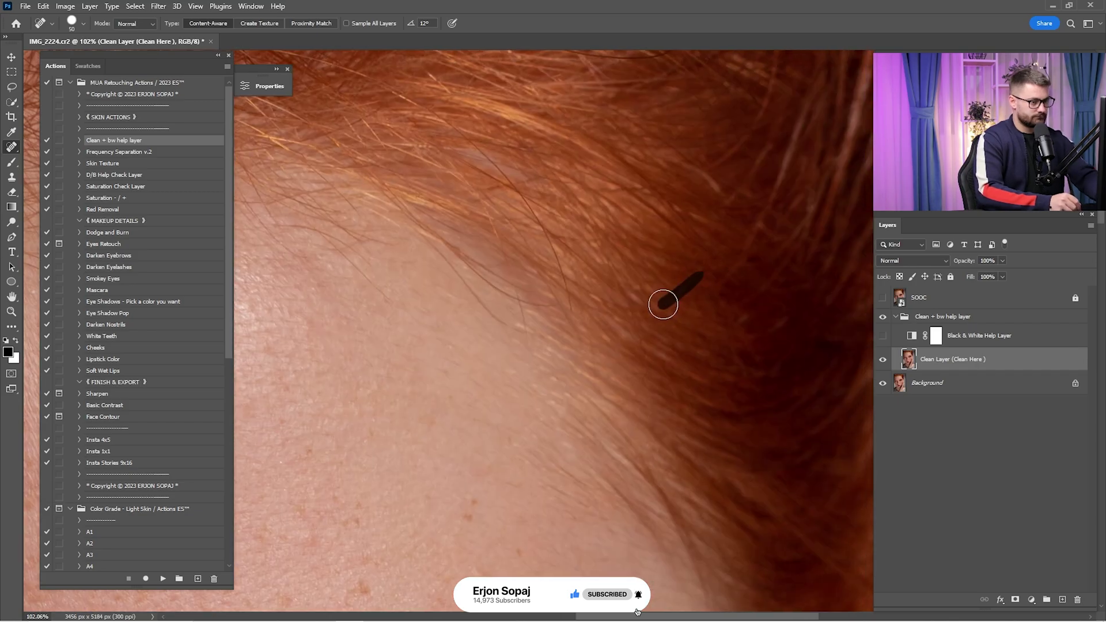
pyautogui.press(']')
pyautogui.moveTo(625, 280)
pyautogui.mouseDown()
pyautogui.moveTo(551, 223)
pyautogui.moveTo(634, 202)
pyautogui.mouseUp()
pyautogui.moveTo(575, 232)
pyautogui.mouseDown()
pyautogui.moveTo(662, 319)
pyautogui.moveTo(807, 144)
pyautogui.mouseUp()
# - Clean the small marks in and around the eyes with the Spot Healing Brush
pyautogui.scroll(8, 524, 249)
pyautogui.moveTo(637, 376); pyautogui.dragTo(470, 418)
pyautogui.moveTo(432, 419); pyautogui.dragTo(391, 419)
pyautogui.moveTo(473, 329); pyautogui.dragTo(548, 330)
pyautogui.moveTo(496, 313); pyautogui.dragTo(501, 286)
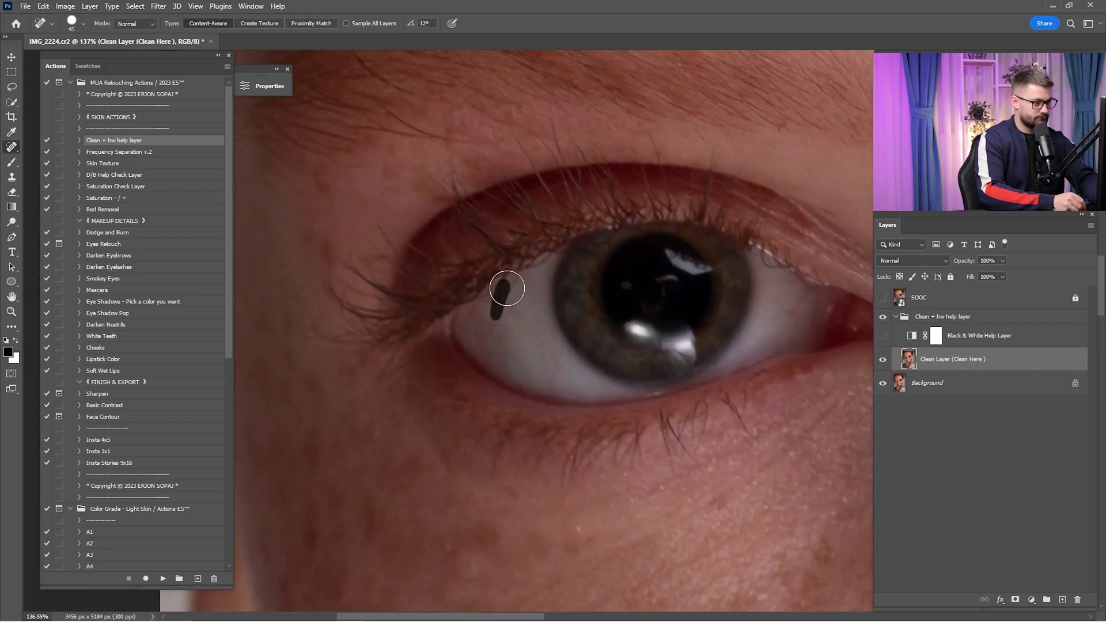
pyautogui.moveTo(654, 309); pyautogui.dragTo(518, 288)
pyautogui.click(652, 299)
pyautogui.moveTo(403, 518); pyautogui.dragTo(651, 231)
pyautogui.moveTo(467, 351); pyautogui.dragTo(481, 365)
pyautogui.moveTo(766, 173); pyautogui.dragTo(403, 323)
pyautogui.moveTo(740, 289); pyautogui.dragTo(723, 290)
# - Move the Black & White Help Layer above its group and merge the Clean + bw help layer group with the Background
pyautogui.hotkey('ctrl', '0')
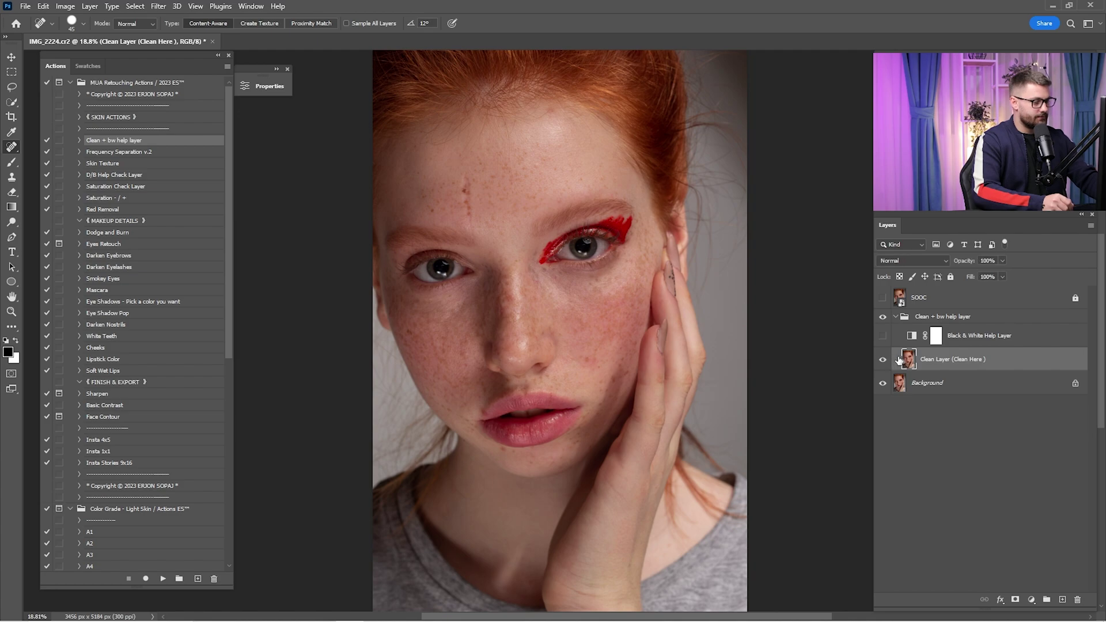
pyautogui.moveTo(951, 348); pyautogui.dragTo(956, 316)
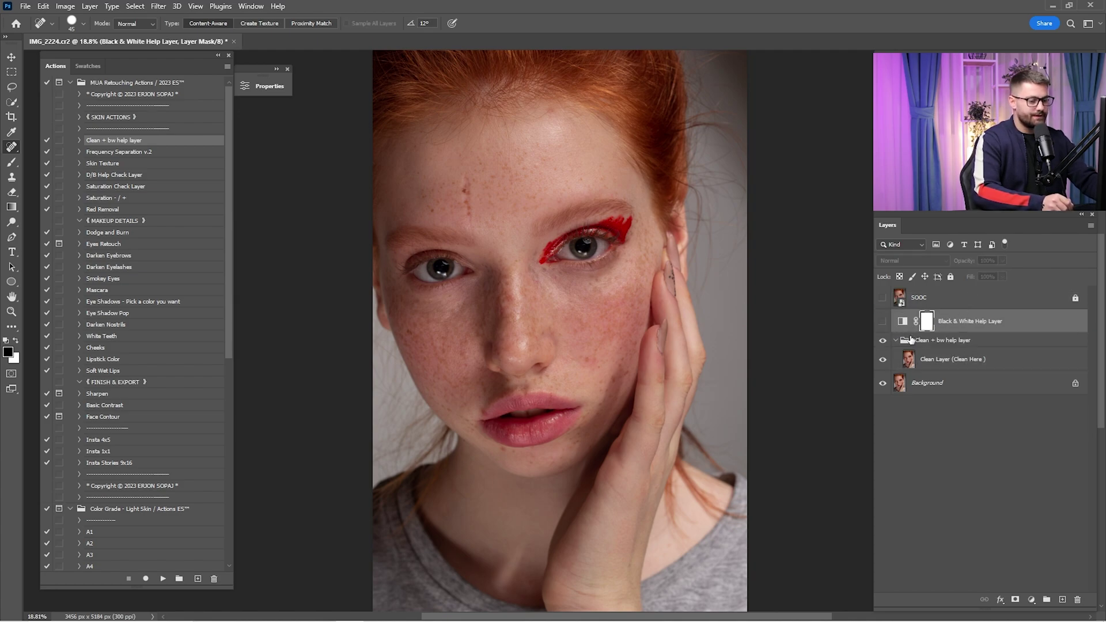
pyautogui.click(933, 344)
pyautogui.keyDown('ctrl'); pyautogui.click(939, 384); pyautogui.keyUp('ctrl')
pyautogui.rightClick(949, 346)
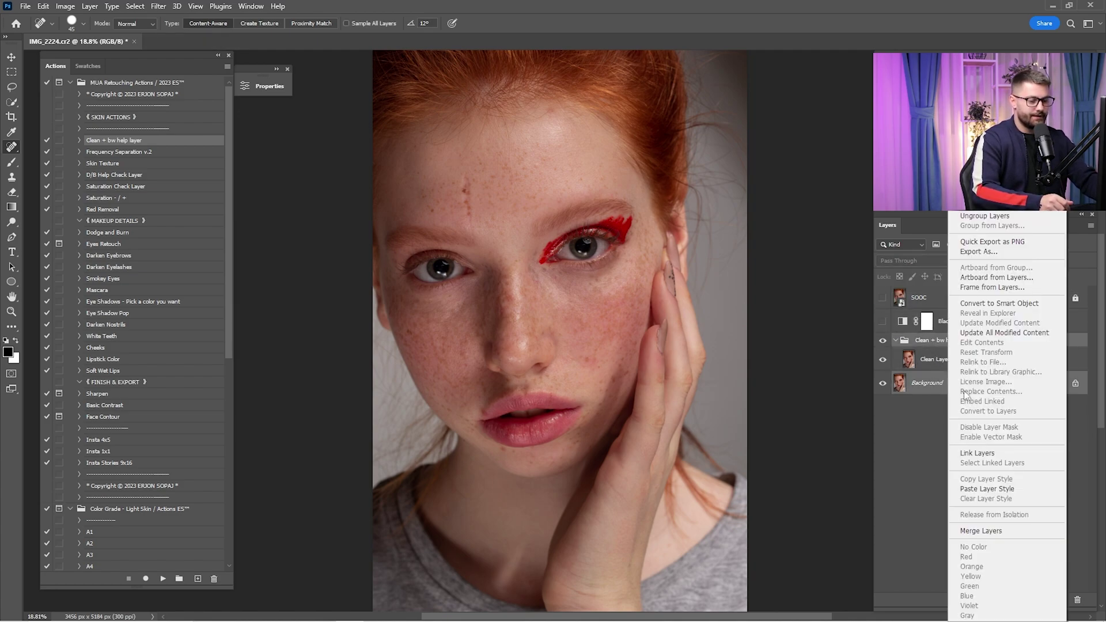
pyautogui.click(983, 530)
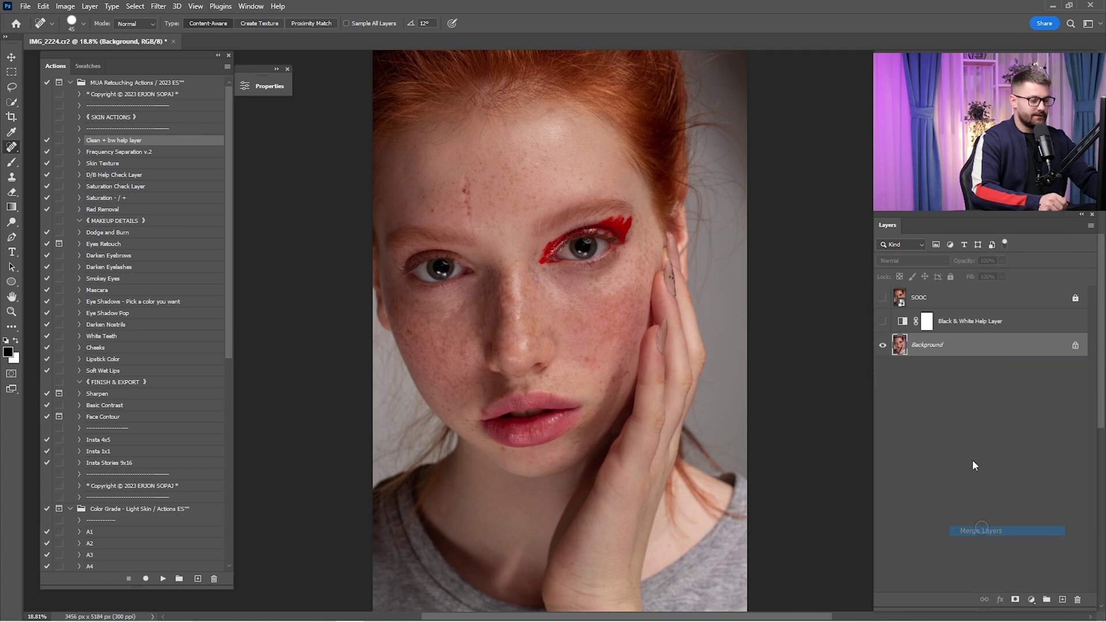
# - Compare the cleaned portrait with the original by toggling the SOOC layer's visibility
pyautogui.click(884, 300)
pyautogui.click(885, 301)
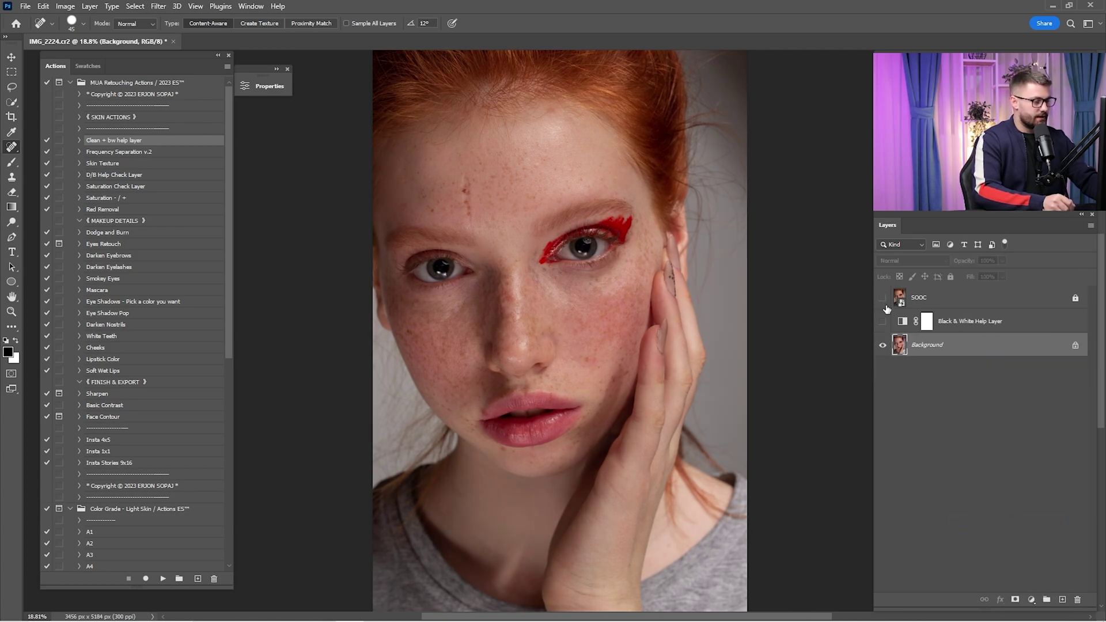
pyautogui.click(884, 300)
pyautogui.click(883, 300)
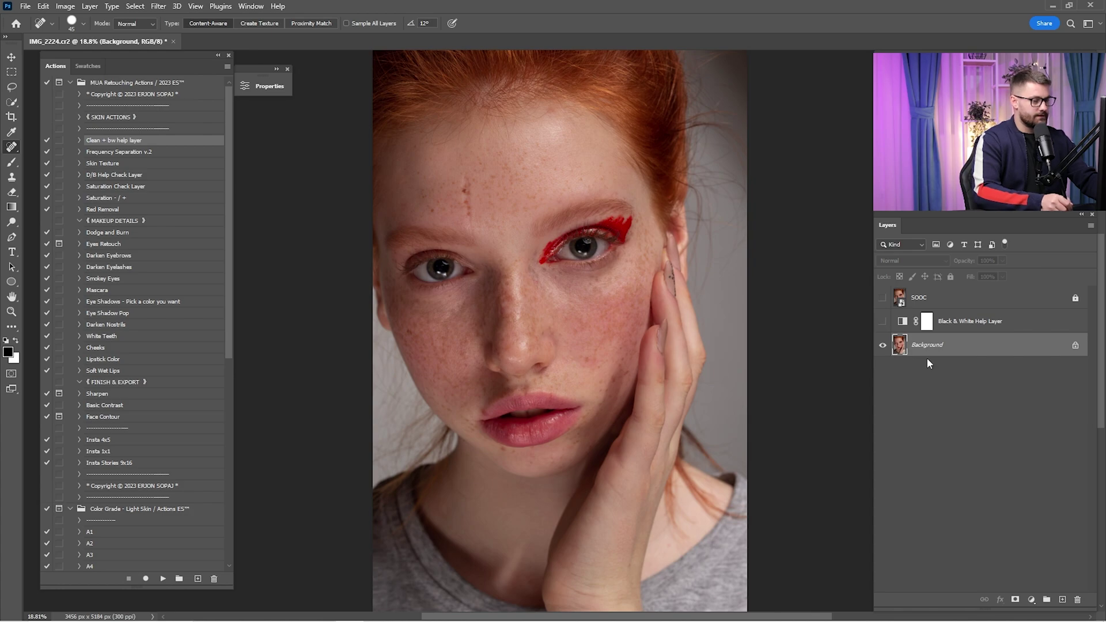
# - Run the Dodge and Burn action, expand its layer group and show the Black & White Help Layer
pyautogui.click(121, 236)
pyautogui.click(163, 578)
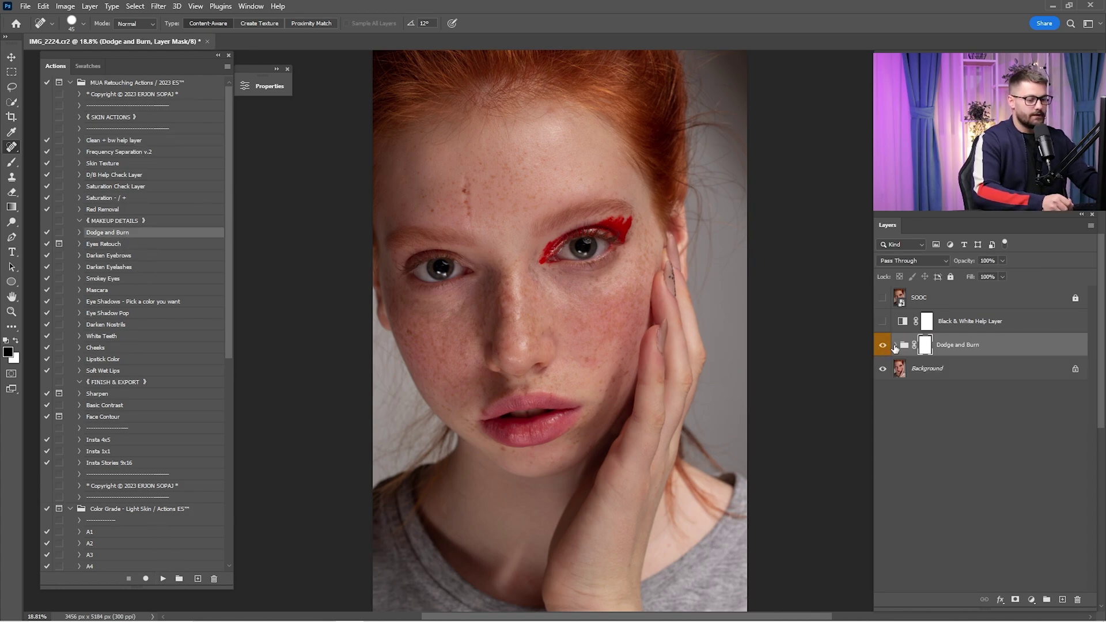
pyautogui.click(895, 345)
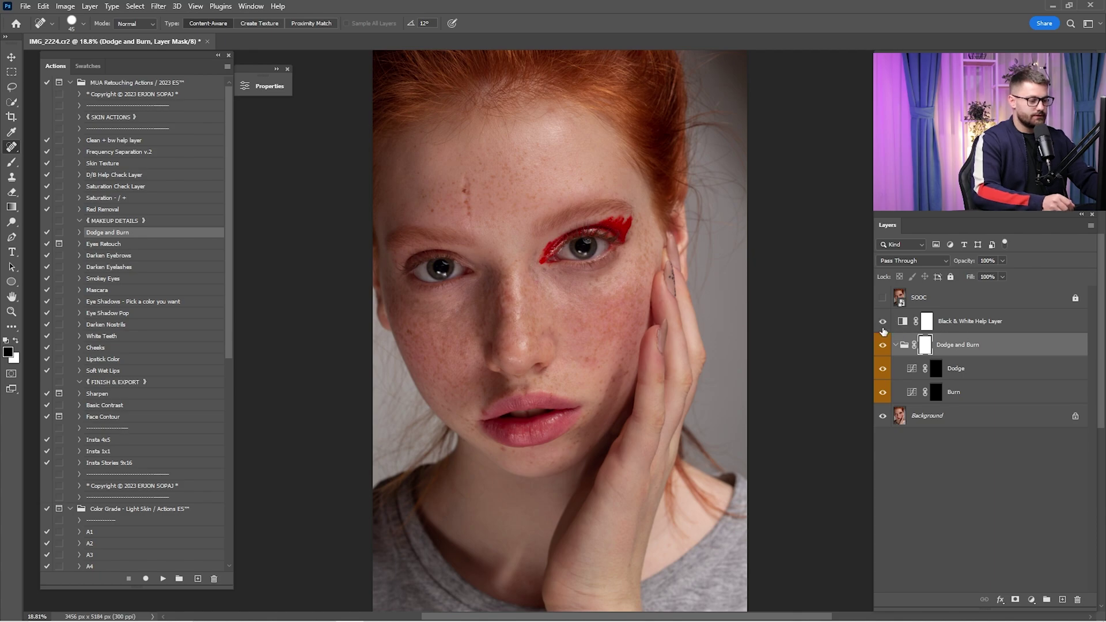
pyautogui.click(882, 323)
# - Paint white at 10% opacity on the Dodge layer's mask to brighten dark areas of the forehead and cheeks
pyautogui.click(934, 369)
pyautogui.scroll(3, 603, 383)
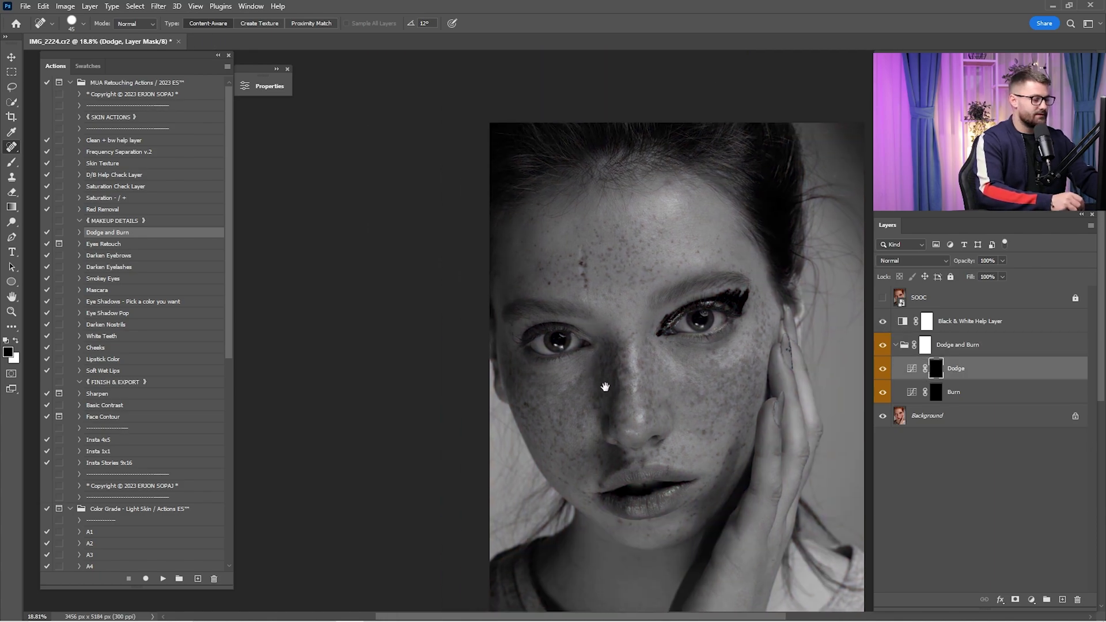
pyautogui.scroll(-3, 863, 159)
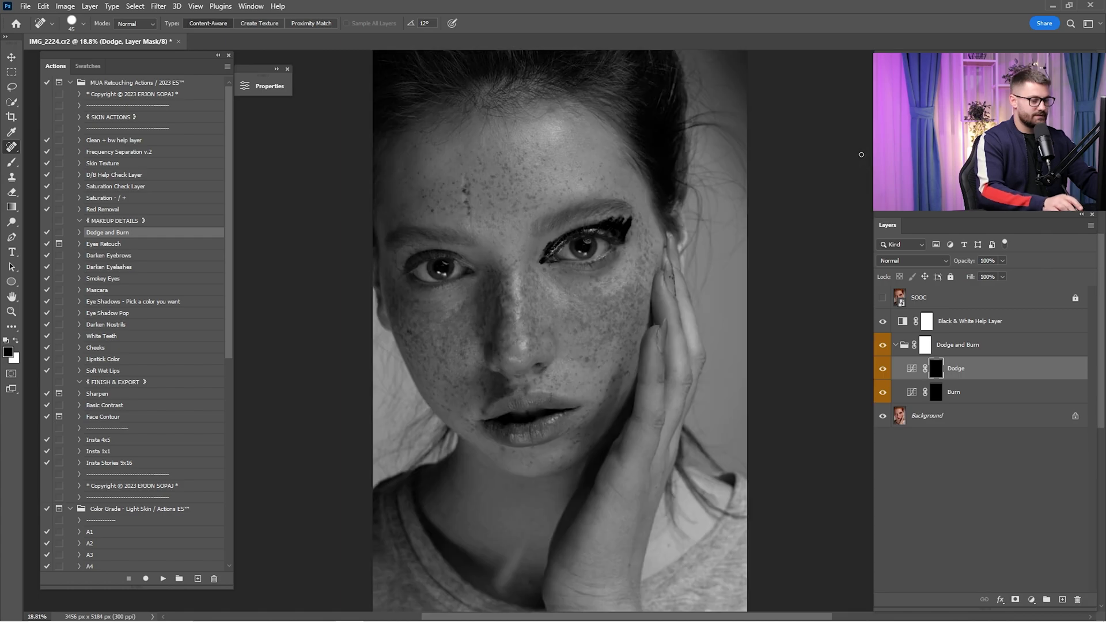
pyautogui.press('b')
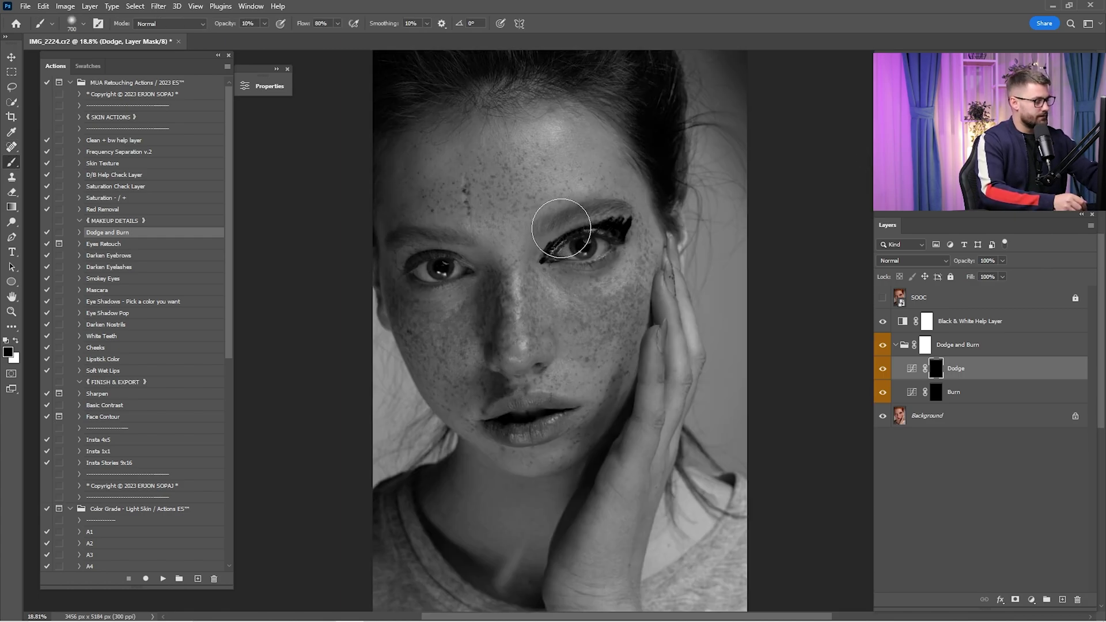
pyautogui.press('x')
pyautogui.press('z')
pyautogui.press('b')
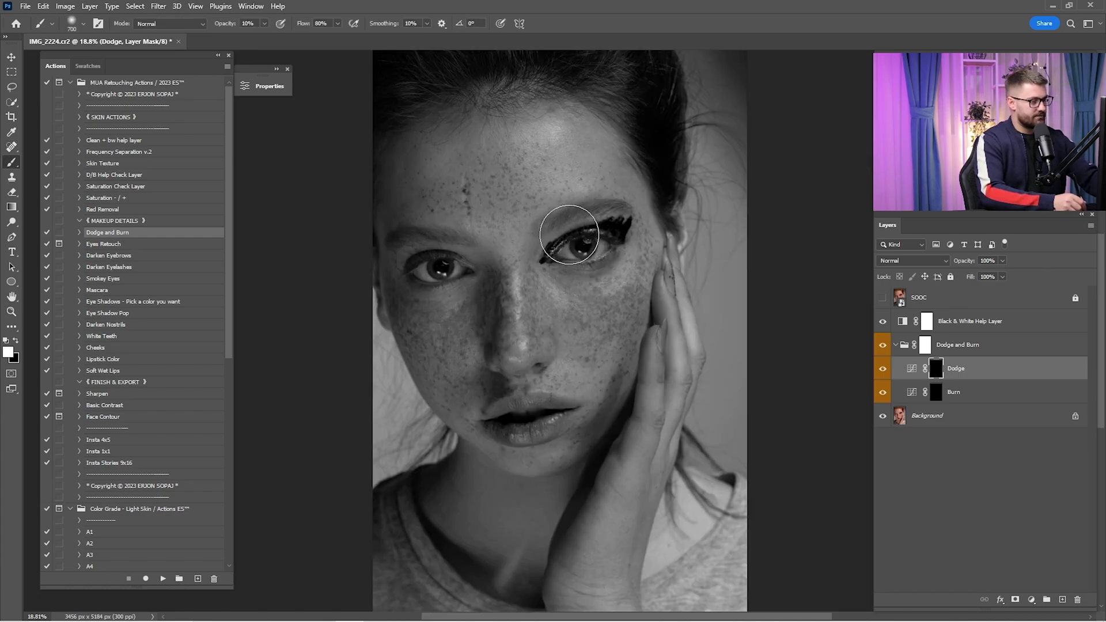
pyautogui.moveTo(532, 182)
pyautogui.mouseDown()
pyautogui.moveTo(453, 194)
pyautogui.moveTo(464, 142)
pyautogui.moveTo(501, 192)
pyautogui.moveTo(439, 184)
pyautogui.moveTo(517, 195)
pyautogui.mouseUp()
pyautogui.press('[')
pyautogui.press('[')
pyautogui.press(']')
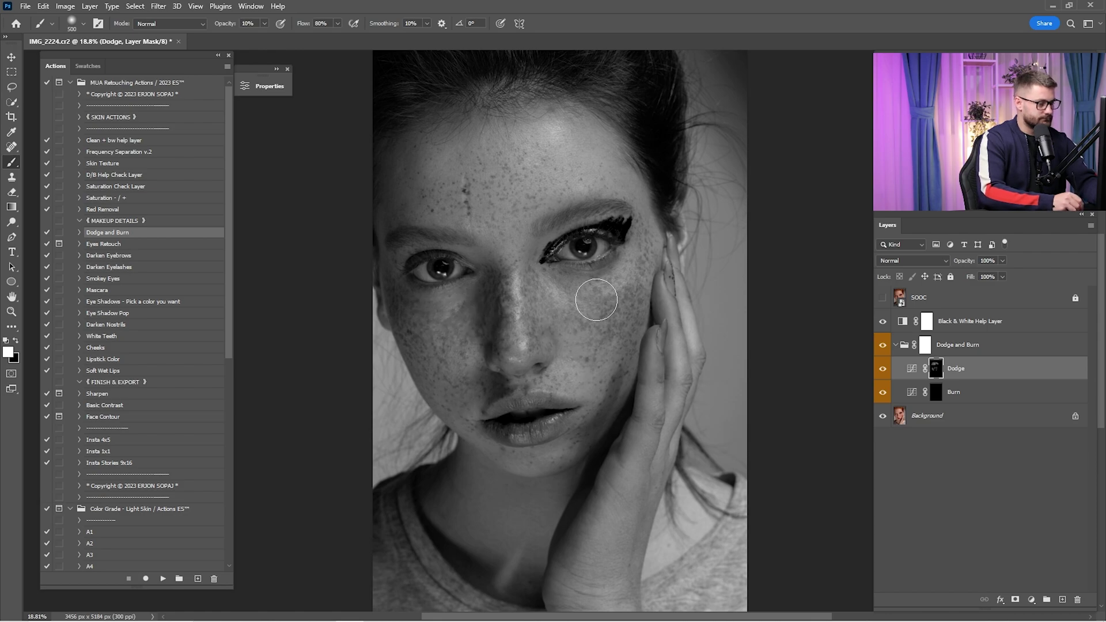
pyautogui.press(']')
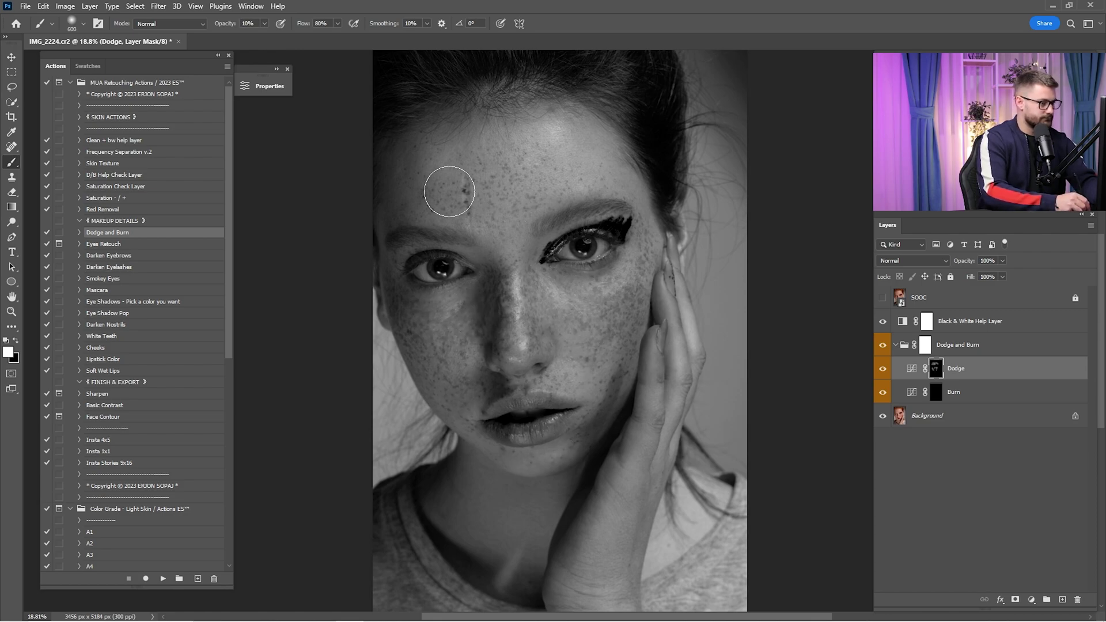
# - Brighten smaller dark patches between the eyebrows and along the nose on the Dodge mask, resizing the brush as needed
pyautogui.press('z')
pyautogui.moveTo(549, 110); pyautogui.dragTo(576, 110)
pyautogui.press('[')
pyautogui.press('[')
pyautogui.press('[')
pyautogui.press('[')
pyautogui.press('[')
pyautogui.press('[')
pyautogui.press('[')
pyautogui.press('[')
pyautogui.press('[')
pyautogui.press(']')
pyautogui.press(']')
pyautogui.press(']')
pyautogui.press(']')
pyautogui.press(']')
pyautogui.press(']')
pyautogui.press(']')
pyautogui.press(']')
pyautogui.press(']')
pyautogui.press(']')
pyautogui.press(']')
pyautogui.scroll(-4, 566, 123)
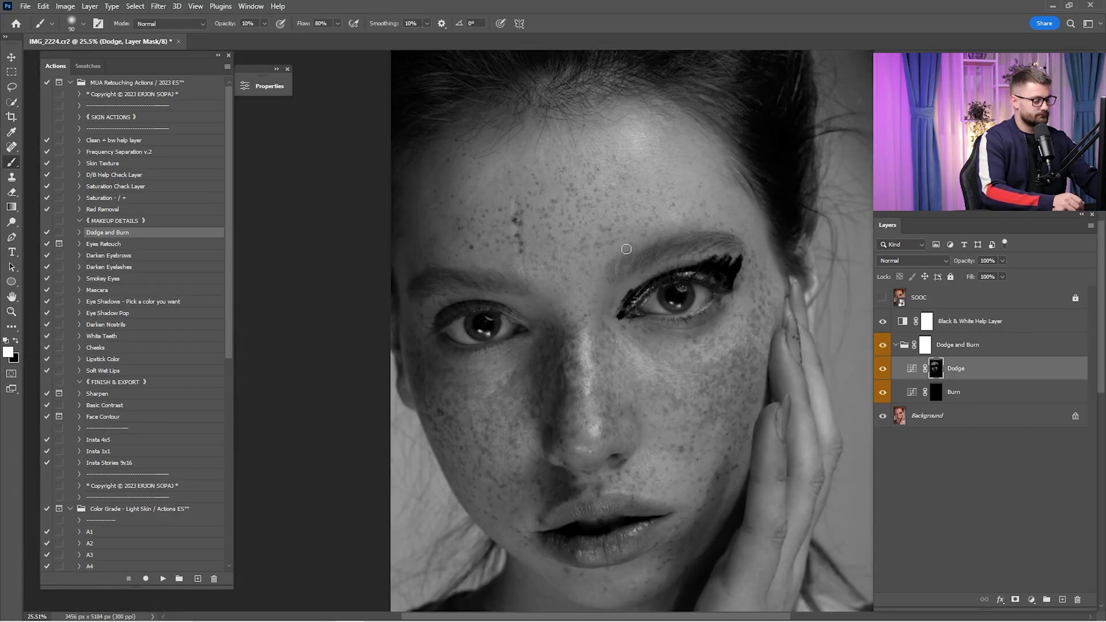
pyautogui.press('[')
pyautogui.press('[')
pyautogui.press('[')
pyautogui.press('[')
pyautogui.press('[')
pyautogui.press('[')
pyautogui.press('[')
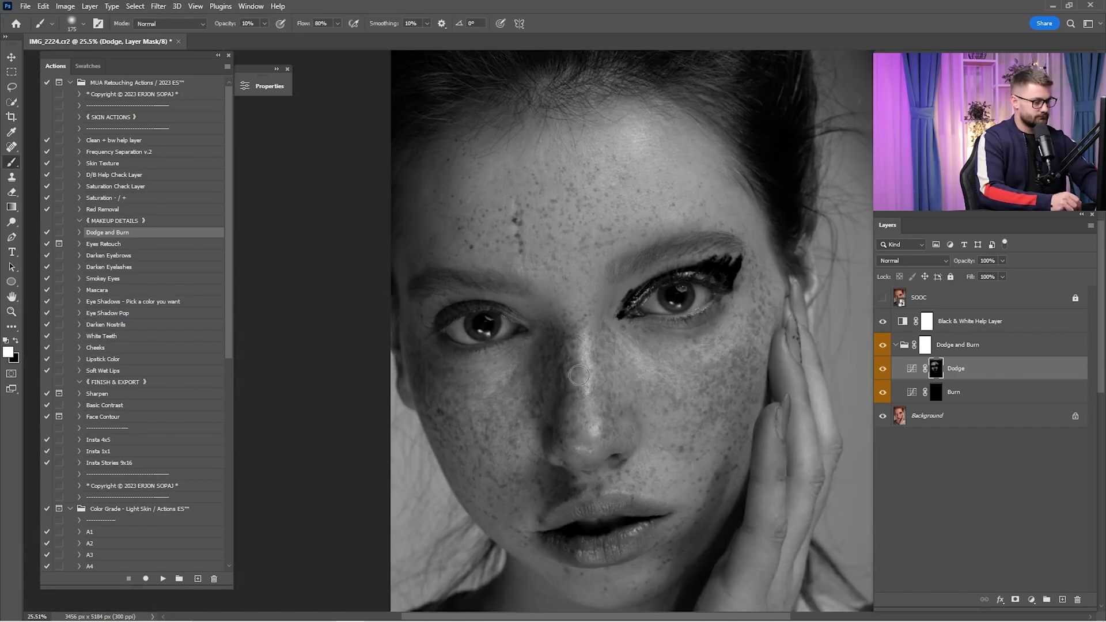
# - Brighten the shadowed cheek below the eye and the lower face on the Dodge mask with brush sizes 400 and 200
pyautogui.moveTo(661, 559); pyautogui.dragTo(684, 415)
pyautogui.moveTo(556, 367); pyautogui.dragTo(565, 400)
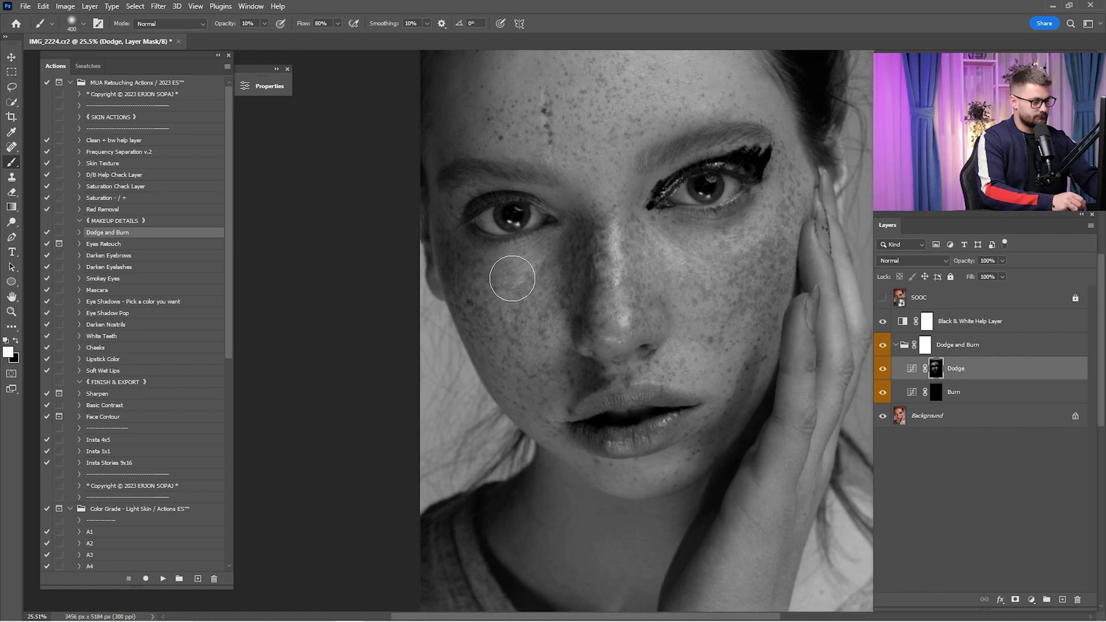
pyautogui.moveTo(642, 424); pyautogui.dragTo(638, 323)
pyautogui.scroll(3, 639, 323)
pyautogui.press('[')
pyautogui.press('[')
pyautogui.scroll(2, 605, 328)
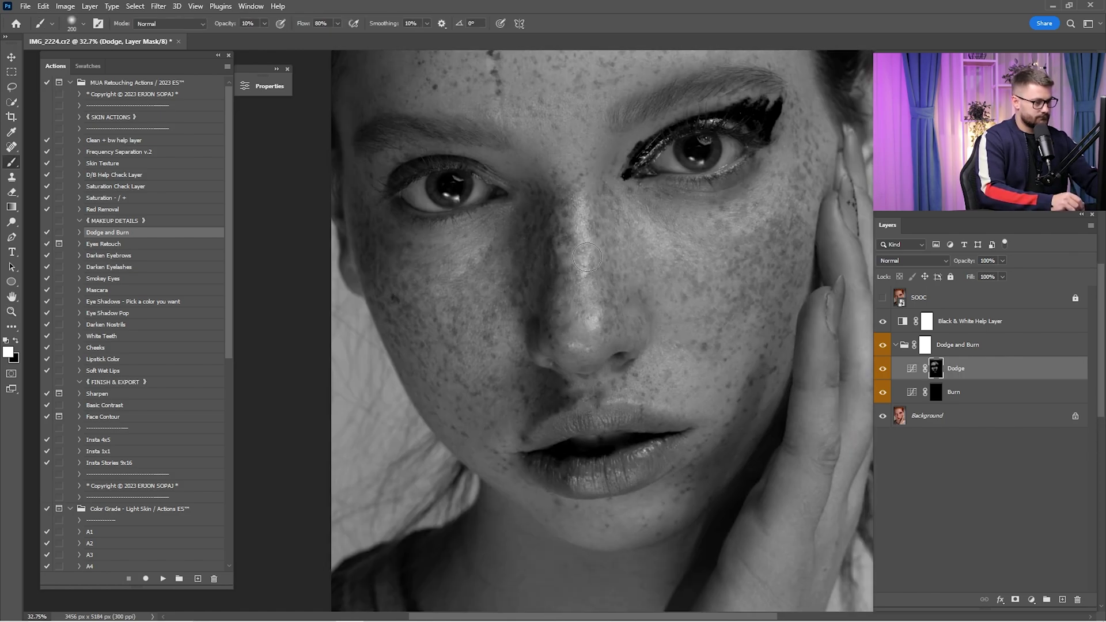
# - Hide the Black & White Help Layer and check the dodging in colour
pyautogui.click(883, 369)
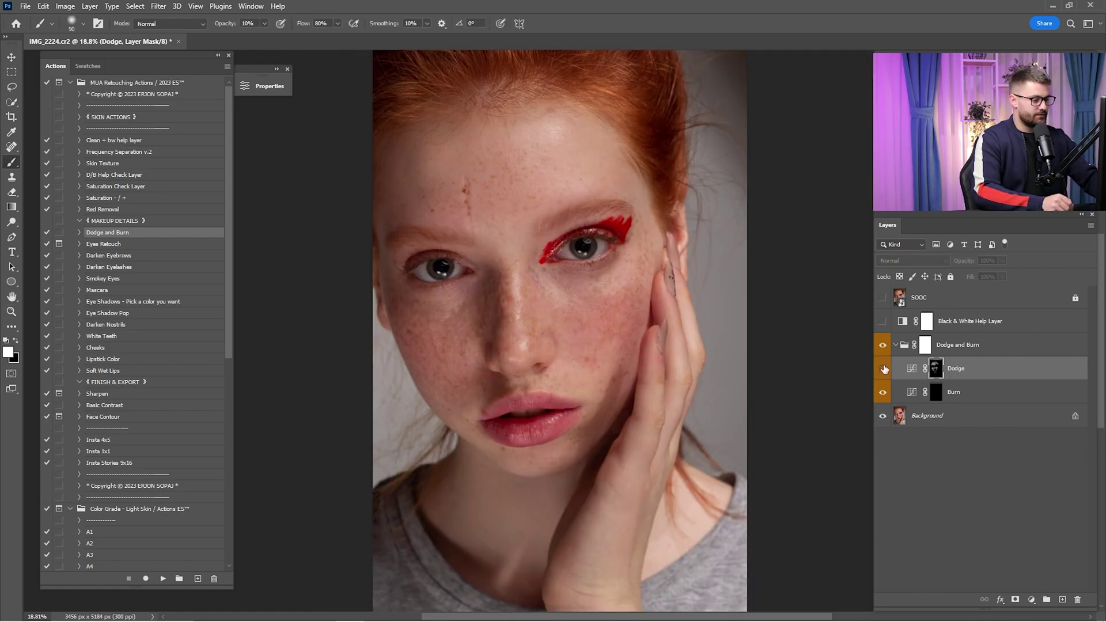
pyautogui.click(882, 369)
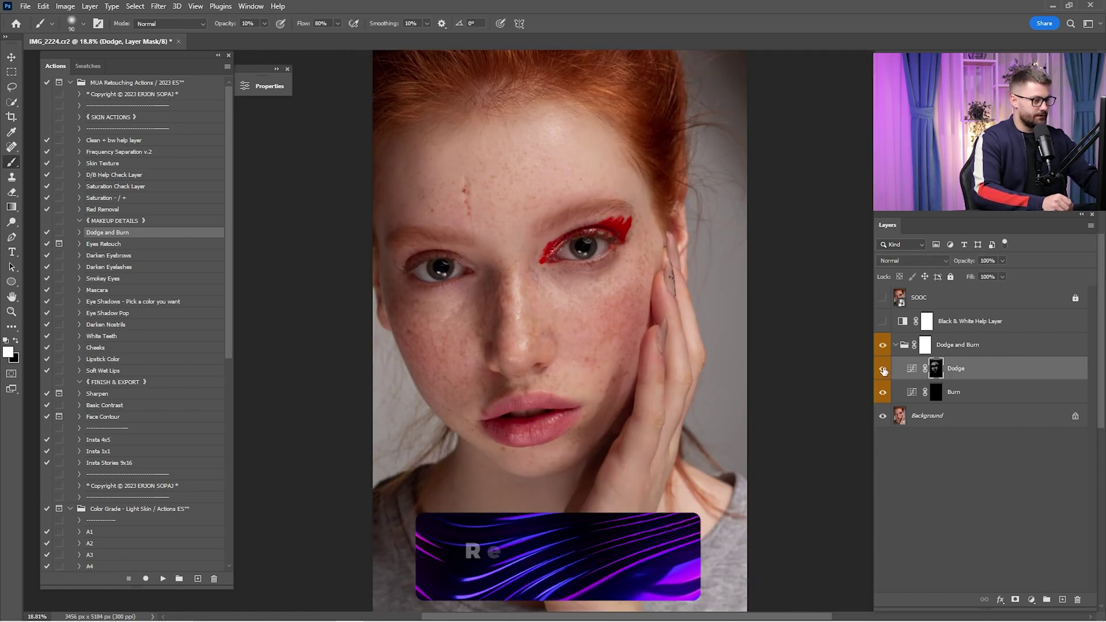
pyautogui.click(882, 322)
# - Compare the portrait with and without the Dodge layer by toggling its visibility
pyautogui.click(882, 368)
pyautogui.click(882, 368)
pyautogui.press('F2')
pyautogui.click(882, 369)
pyautogui.click(883, 372)
pyautogui.click(882, 374)
pyautogui.click(882, 375)
pyautogui.click(883, 374)
pyautogui.click(883, 371)
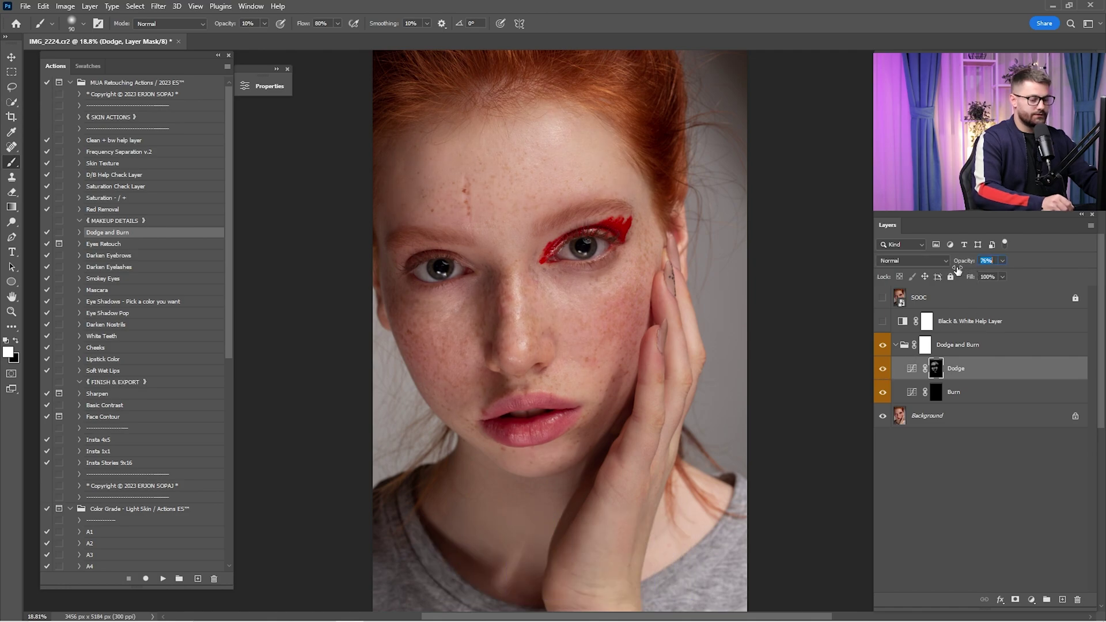
# - Darken the outer face areas from the cheek to the forehead edge on the Burn mask with brush sizes 600 and 800
pyautogui.click(934, 392)
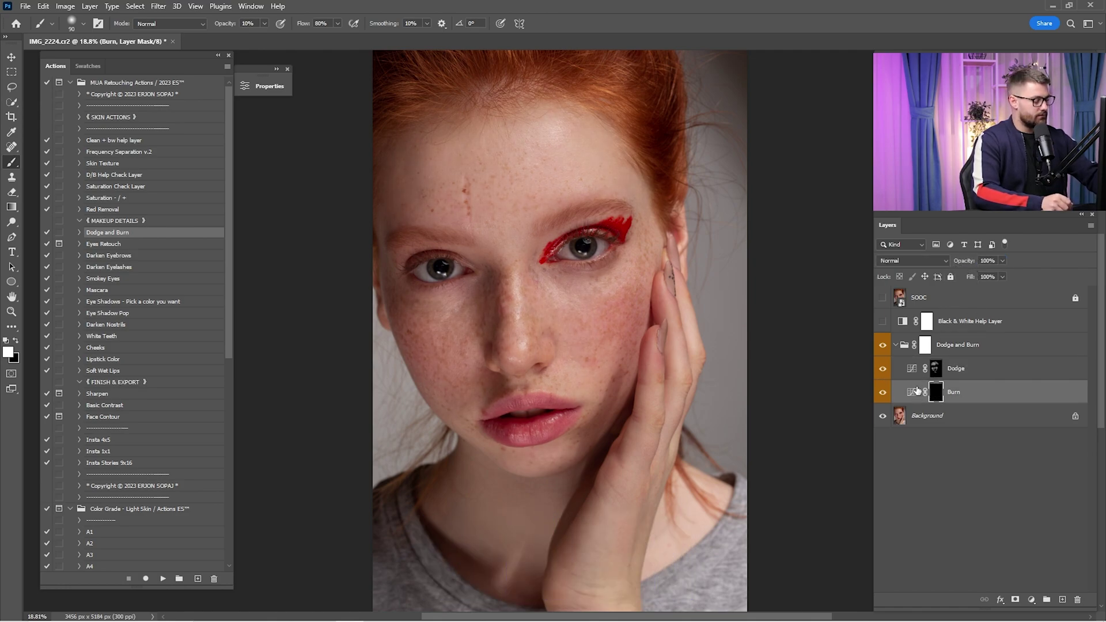
pyautogui.press(']')
pyautogui.press(']')
pyautogui.press(']')
pyautogui.press(']')
pyautogui.press(']')
pyautogui.press(']')
pyautogui.press(']')
pyautogui.press(']')
pyautogui.press(']')
pyautogui.press(']')
pyautogui.press(']')
pyautogui.press(']')
pyautogui.press(']')
pyautogui.press(']')
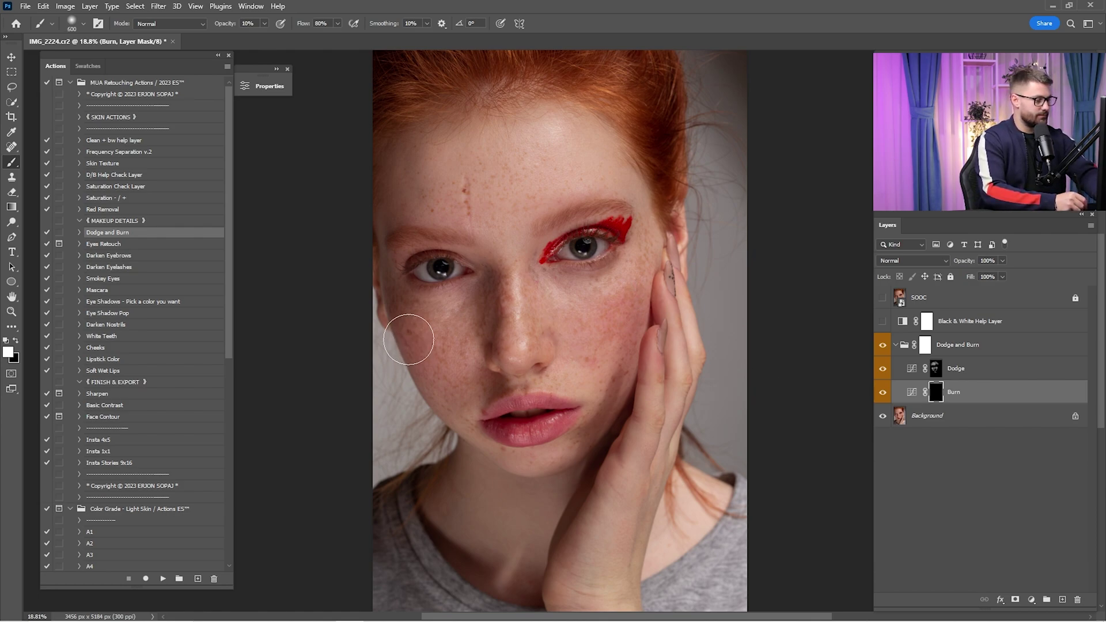
pyautogui.press(']')
pyautogui.press(']')
pyautogui.press(']')
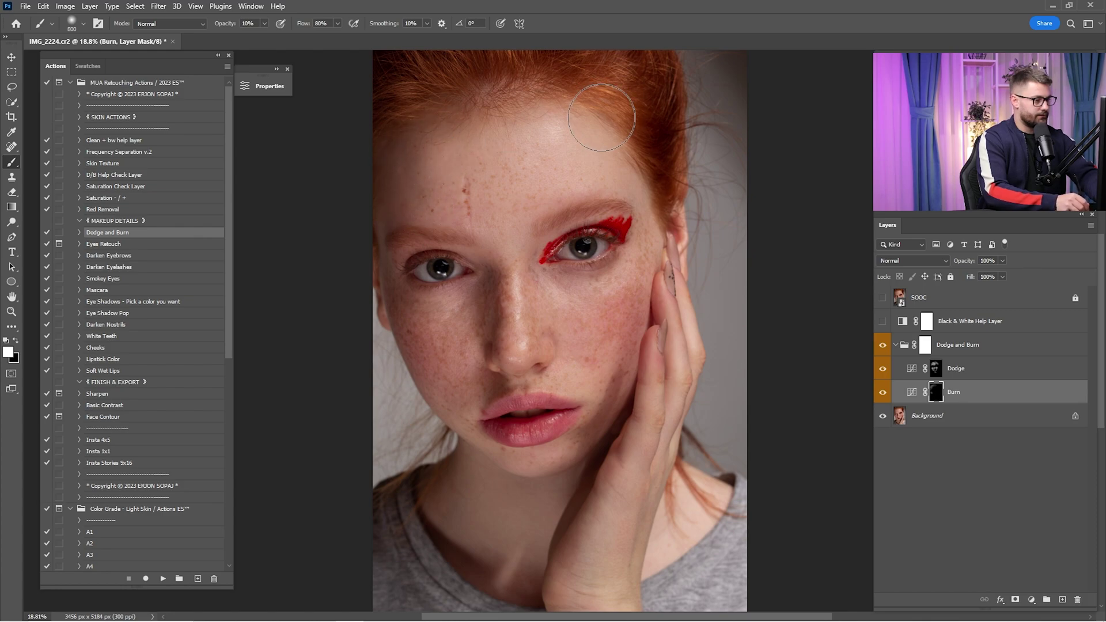
# - Burn smaller areas around the temple and brow on the Burn mask with brush size 500
pyautogui.press('[')
pyautogui.press('[')
pyautogui.press('[')
pyautogui.press('[')
pyautogui.press('[')
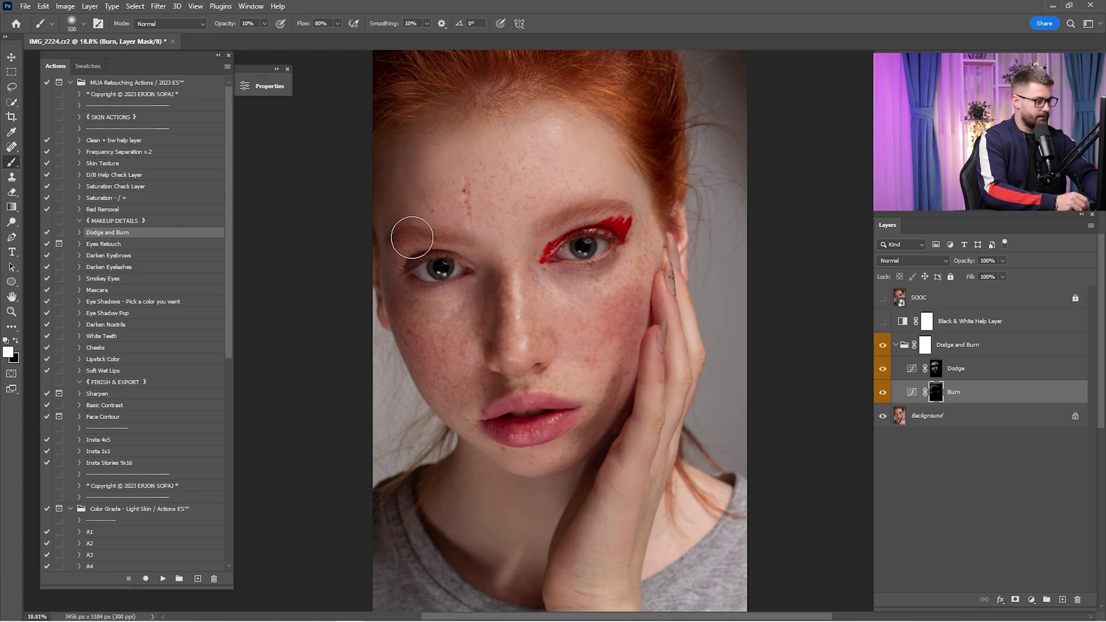
pyautogui.press(']')
pyautogui.press(']')
# - Compare the portrait with and without the Burn layer by toggling its visibility
pyautogui.click(882, 393)
pyautogui.click(882, 394)
pyautogui.click(883, 394)
pyautogui.click(884, 394)
pyautogui.click(884, 394)
pyautogui.click(884, 394)
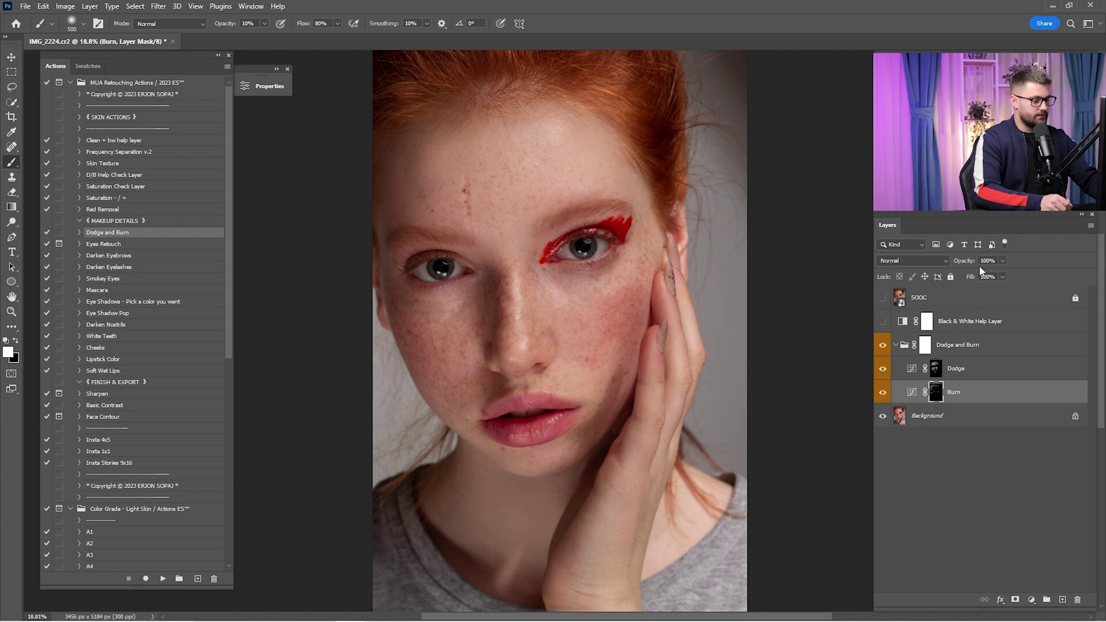
# - Compare the portrait with and without the whole Dodge and Burn group
pyautogui.click(922, 353)
pyautogui.click(882, 346)
pyautogui.click(882, 347)
pyautogui.click(881, 349)
pyautogui.click(881, 348)
pyautogui.click(884, 348)
pyautogui.click(883, 349)
pyautogui.click(883, 350)
pyautogui.click(884, 350)
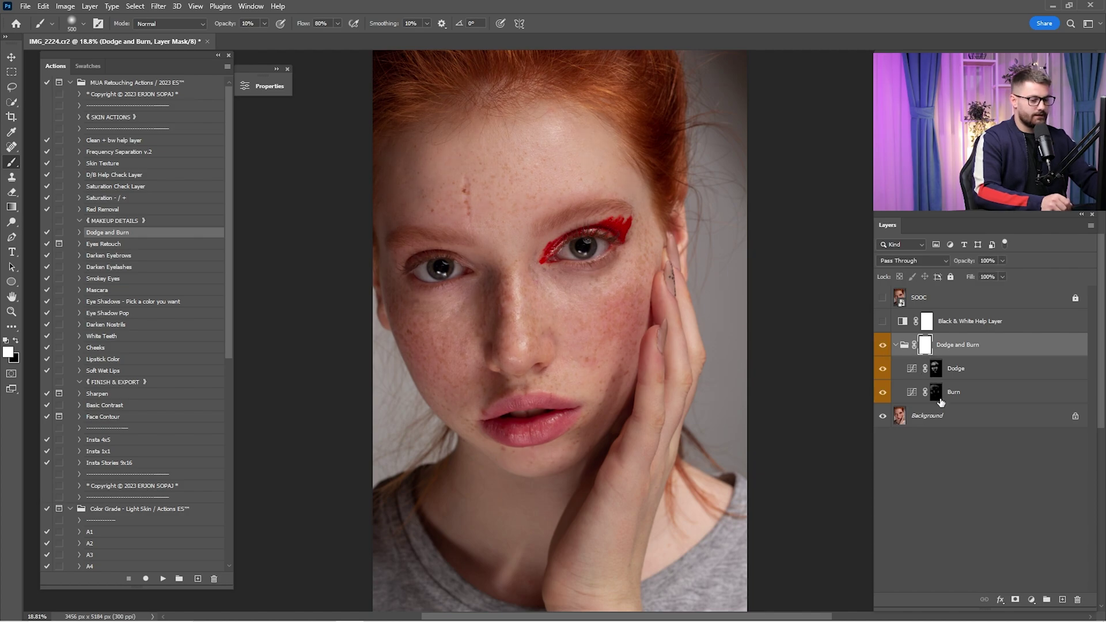
# - Merge the Dodge and Burn group with the Background layer
pyautogui.moveTo(940, 400); pyautogui.dragTo(942, 403)
pyautogui.rightClick(957, 346)
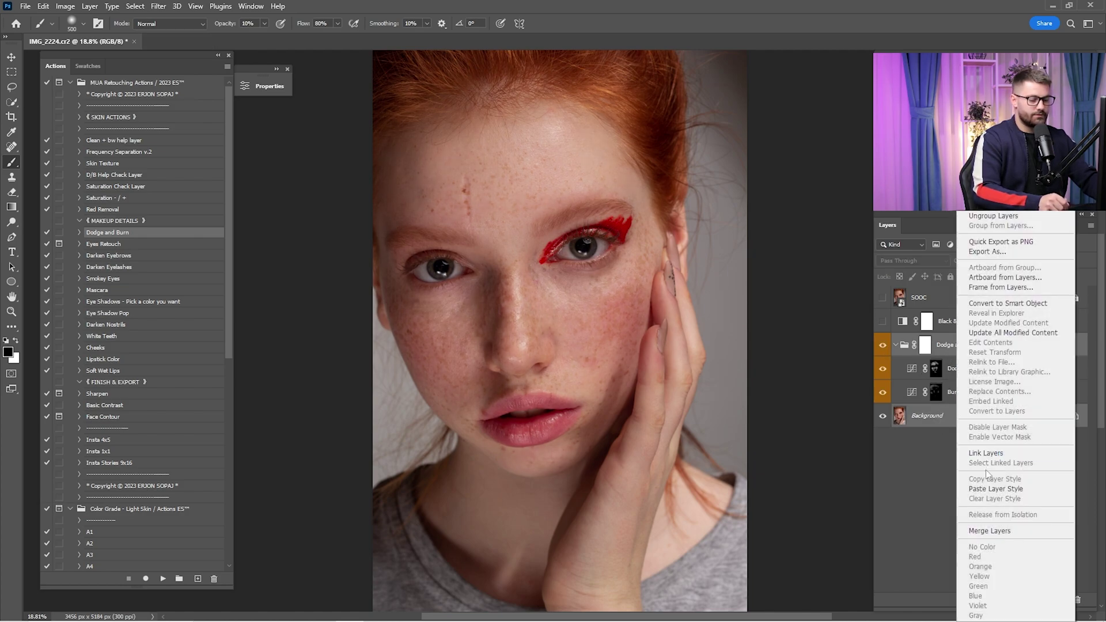
pyautogui.click(988, 532)
pyautogui.click(109, 279)
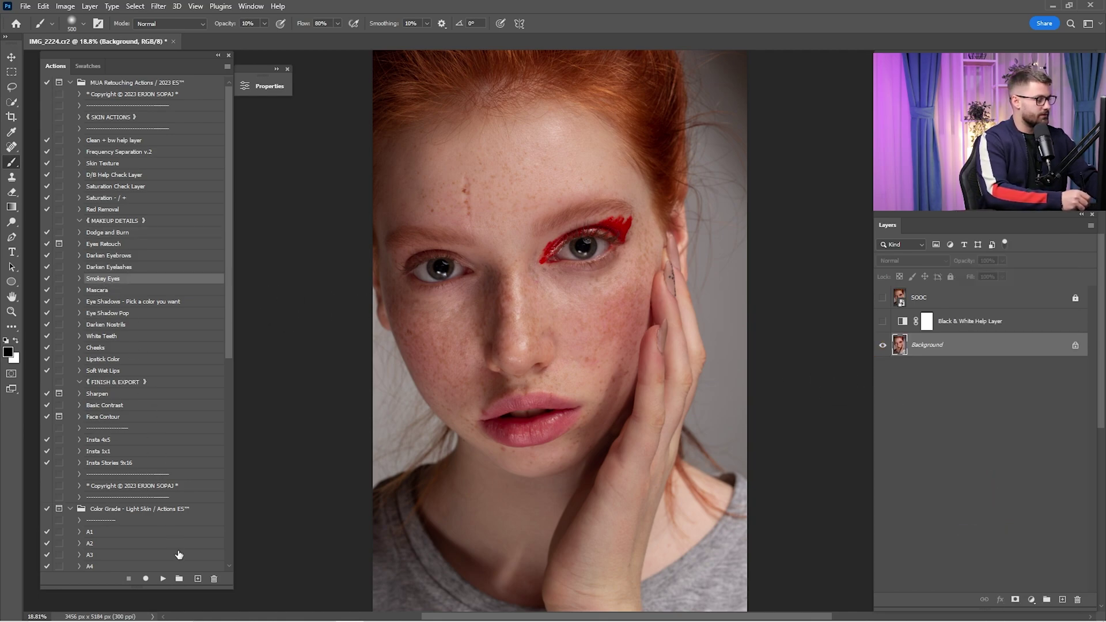
pyautogui.click(101, 291)
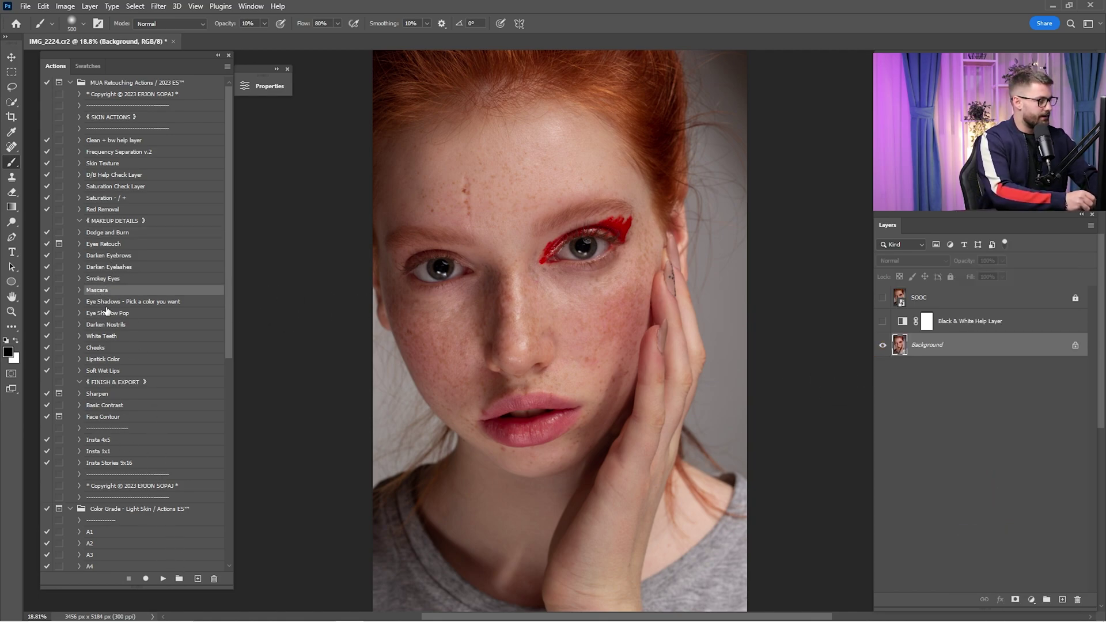
pyautogui.click(107, 315)
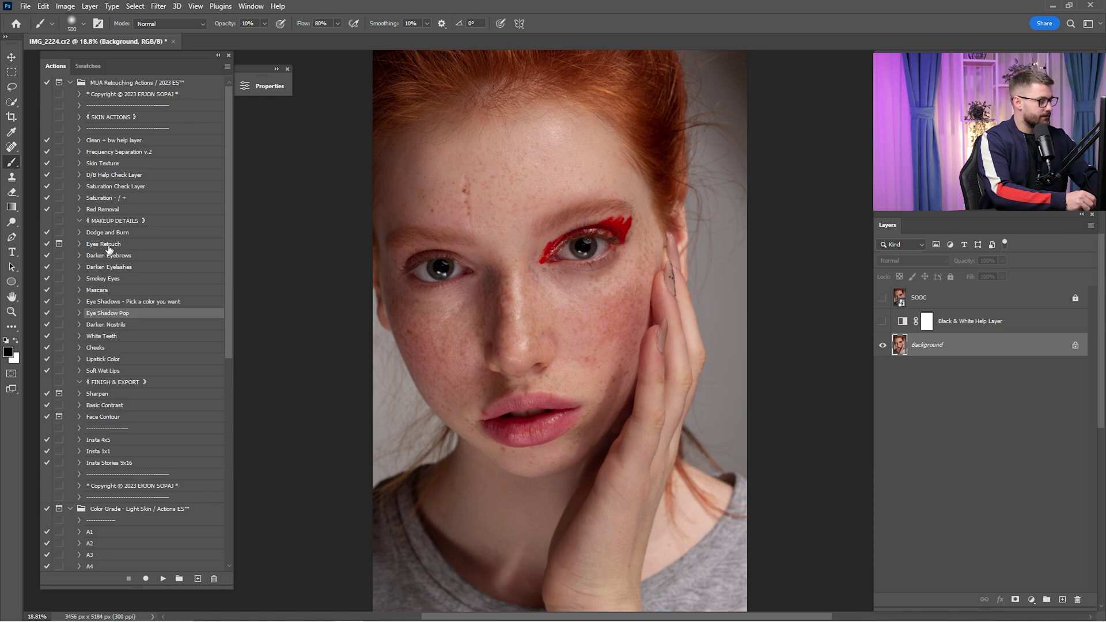
# - Run the Eyes Retouch action and accept its prompts to add the eye retouching layers
pyautogui.click(110, 248)
pyautogui.click(163, 579)
pyautogui.press('Return')
pyautogui.press('Return')
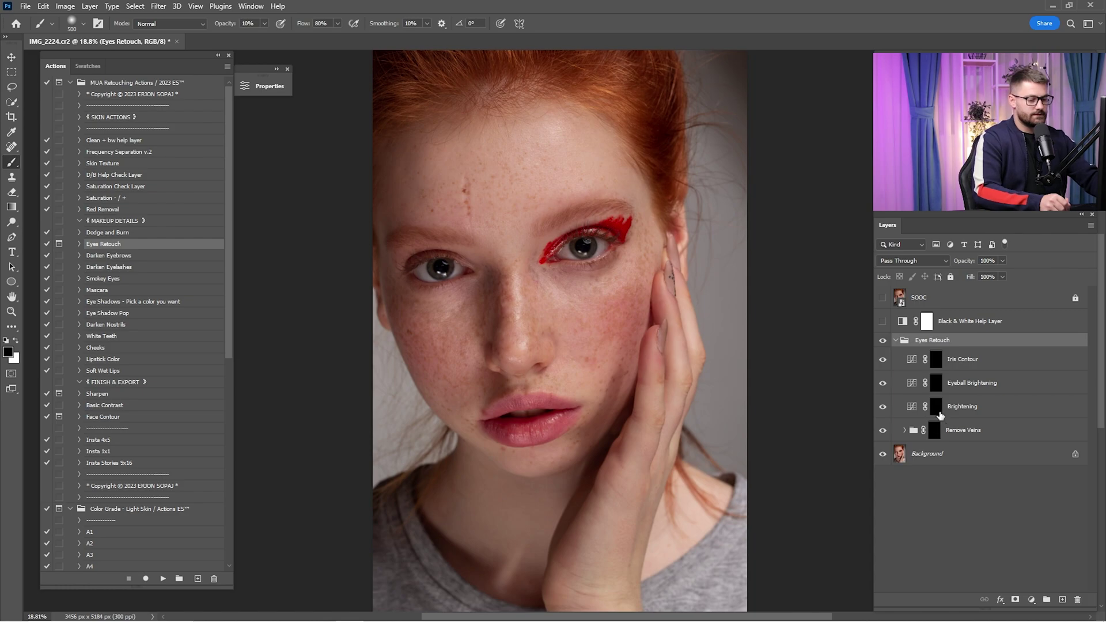
# - Brighten the outer white of the eye with red makeup on the Brightening mask, using a small white brush at 100% opacity
pyautogui.click(940, 414)
pyautogui.press('z')
pyautogui.moveTo(570, 248); pyautogui.dragTo(627, 268)
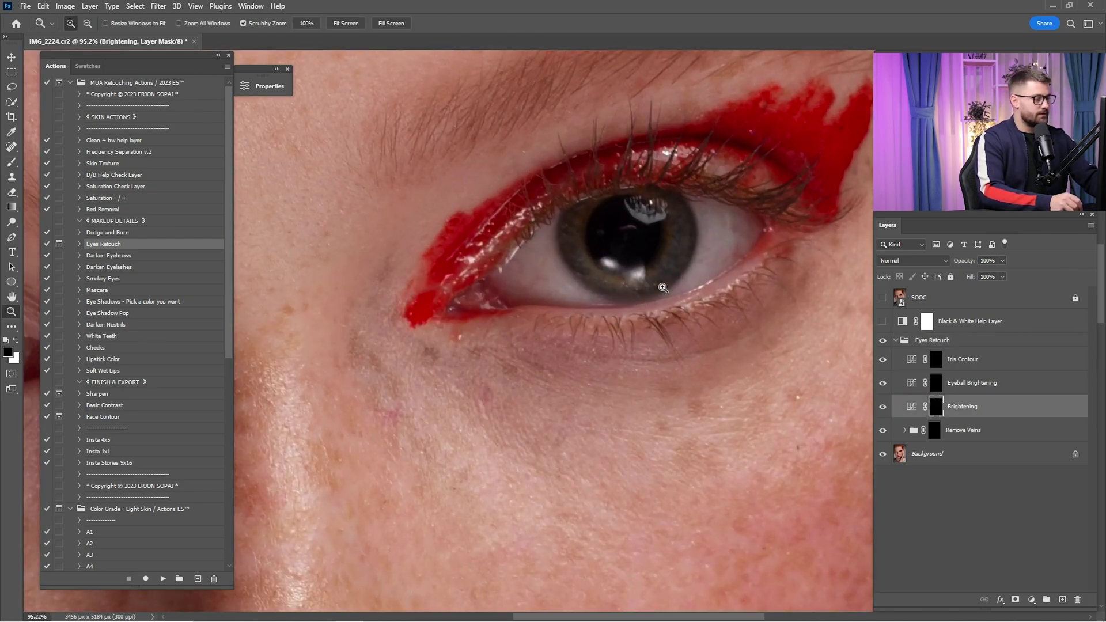
pyautogui.press('x')
pyautogui.click(935, 430)
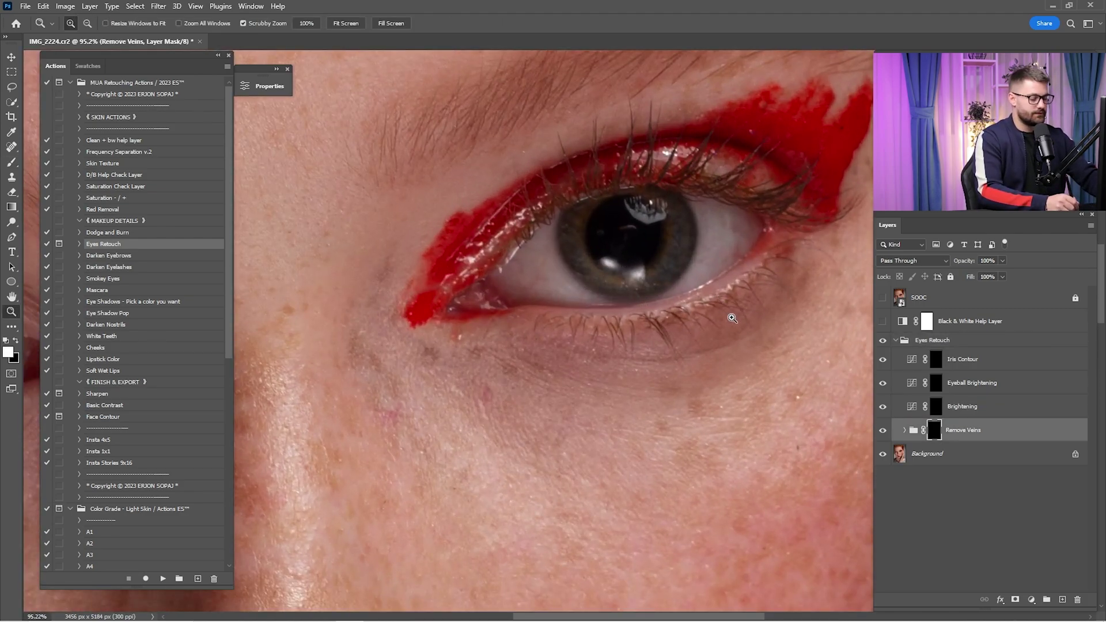
pyautogui.press('b')
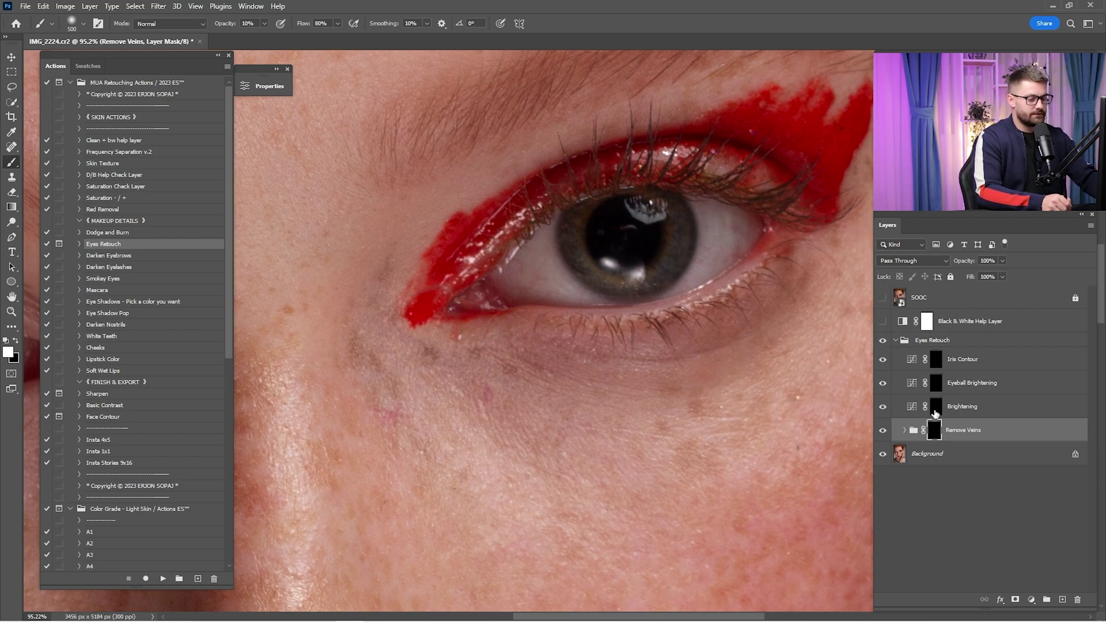
pyautogui.click(935, 410)
pyautogui.press('0')
pyautogui.press('[')
pyautogui.press('[')
pyautogui.press('[')
pyautogui.press('[')
pyautogui.press('[')
pyautogui.press('[')
pyautogui.press('[')
pyautogui.press('[')
pyautogui.press('[')
pyautogui.press('[')
pyautogui.press('[')
pyautogui.moveTo(720, 247)
pyautogui.mouseDown()
pyautogui.moveTo(694, 278)
pyautogui.moveTo(733, 247)
pyautogui.moveTo(719, 219)
pyautogui.mouseUp()
pyautogui.press('[')
pyautogui.press('[')
pyautogui.press('[')
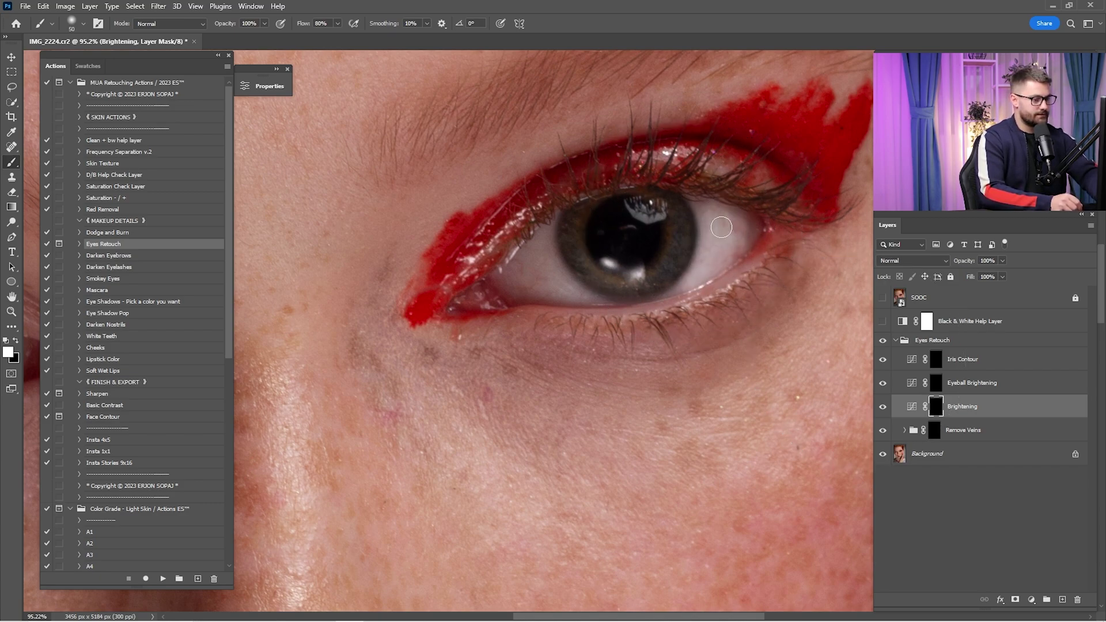
# - Brighten the lower and inner white of the red-makeup eye on the Brightening mask with brush sizes between 30 and 60
pyautogui.press(']')
pyautogui.moveTo(696, 283)
pyautogui.mouseDown()
pyautogui.moveTo(652, 304)
pyautogui.moveTo(603, 302)
pyautogui.mouseUp()
pyautogui.moveTo(556, 274)
pyautogui.mouseDown()
pyautogui.moveTo(514, 284)
pyautogui.moveTo(538, 285)
pyautogui.moveTo(539, 262)
pyautogui.moveTo(541, 278)
pyautogui.moveTo(602, 302)
pyautogui.mouseUp()
pyautogui.press('[')
pyautogui.press('[')
pyautogui.press('[')
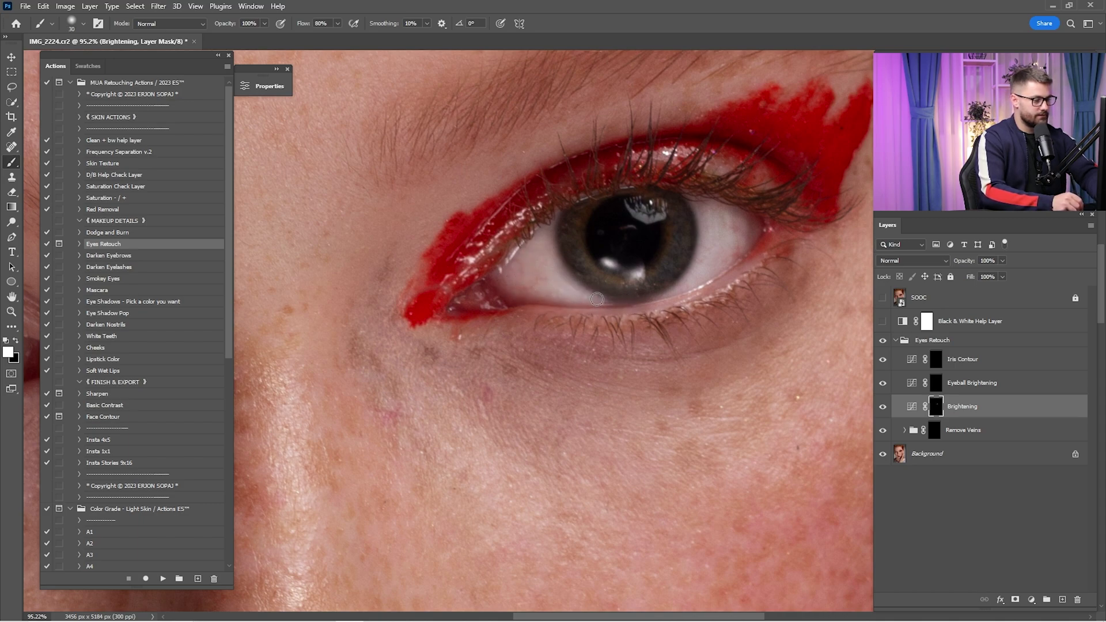
pyautogui.press(']')
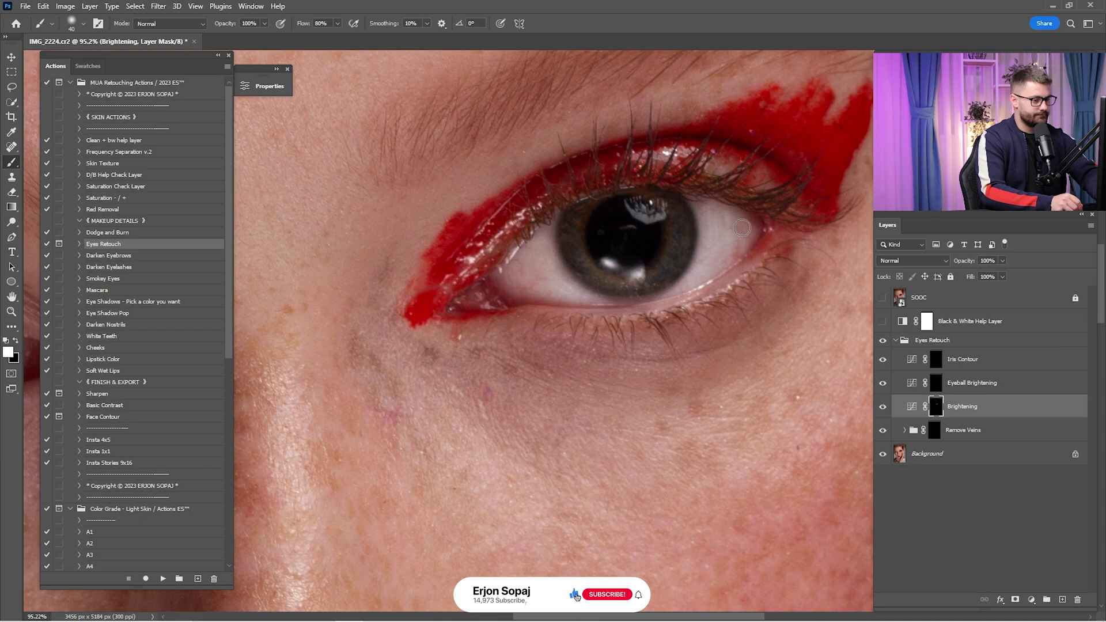
# - Brighten the white on both sides of the iris in the eye without makeup on the Brightening mask, resizing the brush as needed
pyautogui.moveTo(404, 299); pyautogui.dragTo(736, 216)
pyautogui.moveTo(369, 242)
pyautogui.mouseDown()
pyautogui.moveTo(694, 234)
pyautogui.moveTo(730, 253)
pyautogui.moveTo(720, 258)
pyautogui.moveTo(735, 234)
pyautogui.mouseUp()
pyautogui.press(']')
pyautogui.moveTo(693, 279); pyautogui.dragTo(748, 230)
pyautogui.press('[')
pyautogui.press('[')
pyautogui.press('[')
pyautogui.moveTo(696, 283)
pyautogui.mouseDown()
pyautogui.moveTo(583, 295)
pyautogui.moveTo(608, 294)
pyautogui.mouseUp()
pyautogui.press(']')
pyautogui.press(']')
pyautogui.press(']')
pyautogui.press(']')
pyautogui.press(']')
pyautogui.moveTo(558, 234)
pyautogui.mouseDown()
pyautogui.moveTo(558, 216)
pyautogui.moveTo(518, 261)
pyautogui.moveTo(556, 280)
pyautogui.mouseUp()
pyautogui.press('[')
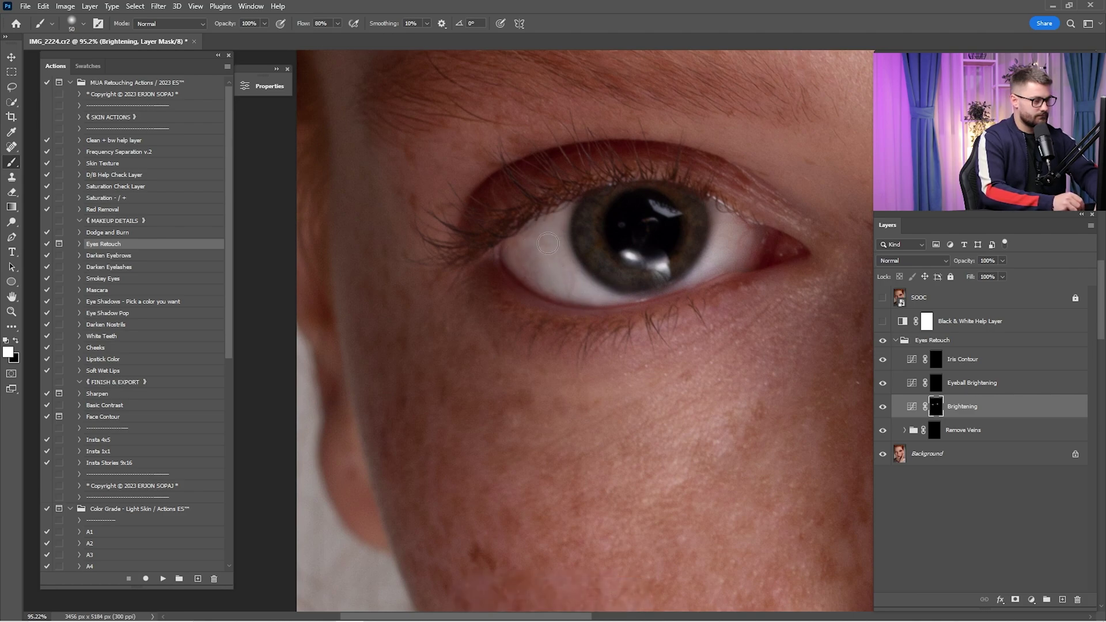
# - Compare the whole portrait with and without the Brightening layer and set the layer's opacity to 50%
pyautogui.hotkey('ctrl', '0')
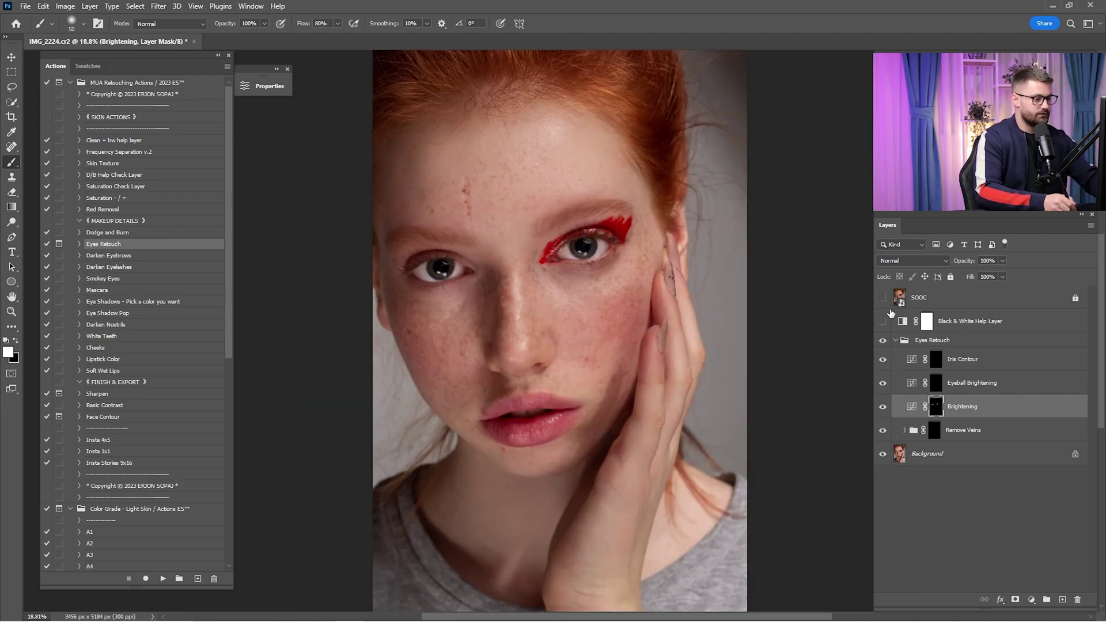
pyautogui.click(882, 407)
pyautogui.click(882, 407)
pyautogui.click(883, 407)
pyautogui.click(885, 407)
pyautogui.click(983, 261)
pyautogui.write('50')
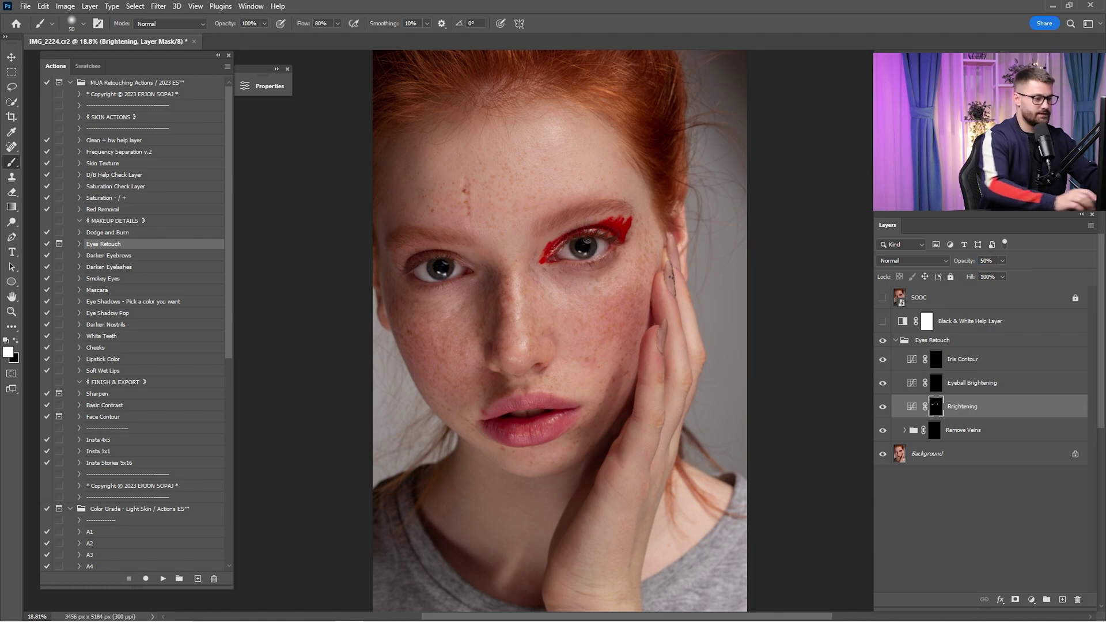
# - Brighten the irises of both eyes on the Eyeball Brightening mask with brush sizes 60 and 70
pyautogui.click(979, 383)
pyautogui.press('z')
pyautogui.moveTo(581, 243); pyautogui.dragTo(656, 245)
pyautogui.press('b')
pyautogui.press(']')
pyautogui.press(']')
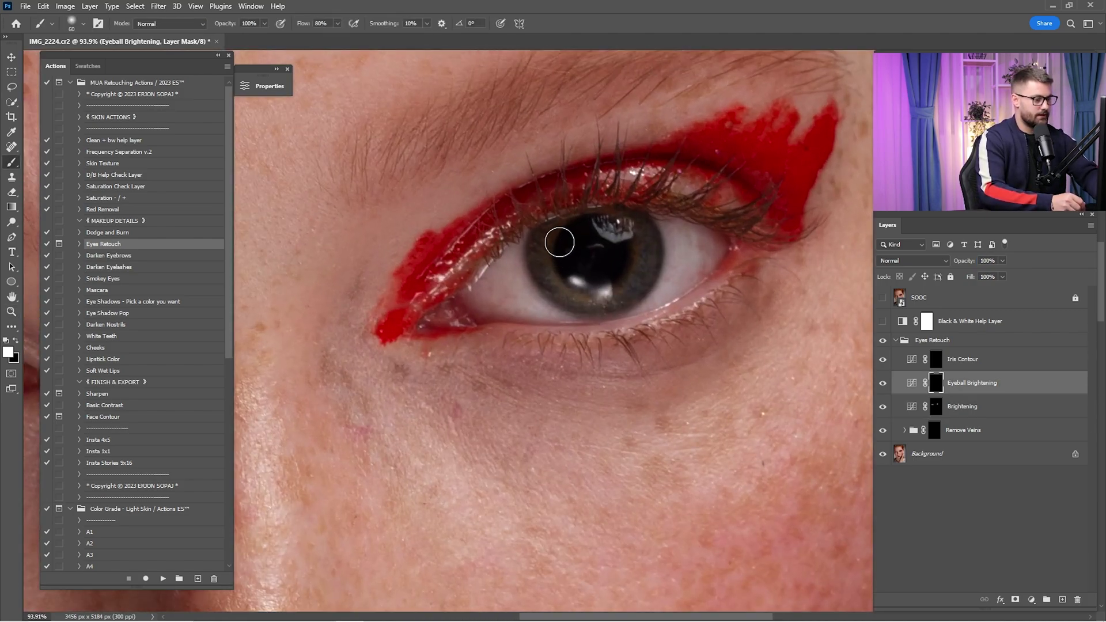
pyautogui.moveTo(601, 288)
pyautogui.mouseDown()
pyautogui.moveTo(571, 293)
pyautogui.moveTo(586, 227)
pyautogui.mouseUp()
pyautogui.moveTo(285, 330)
pyautogui.mouseDown()
pyautogui.moveTo(534, 261)
pyautogui.moveTo(712, 286)
pyautogui.mouseUp()
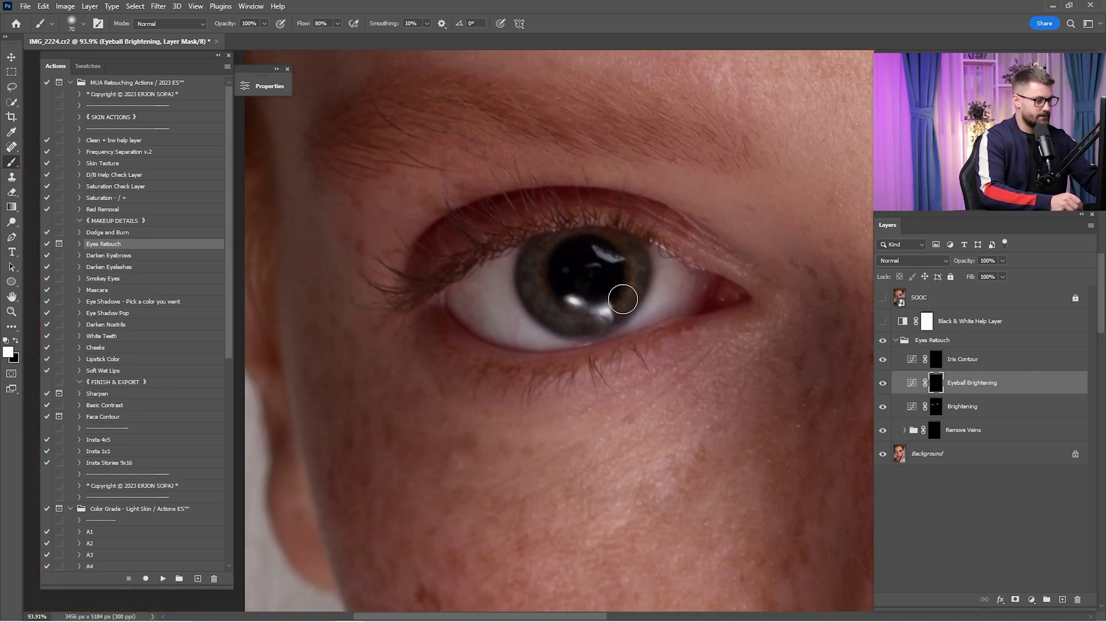
pyautogui.hotkey('ctrl', '0')
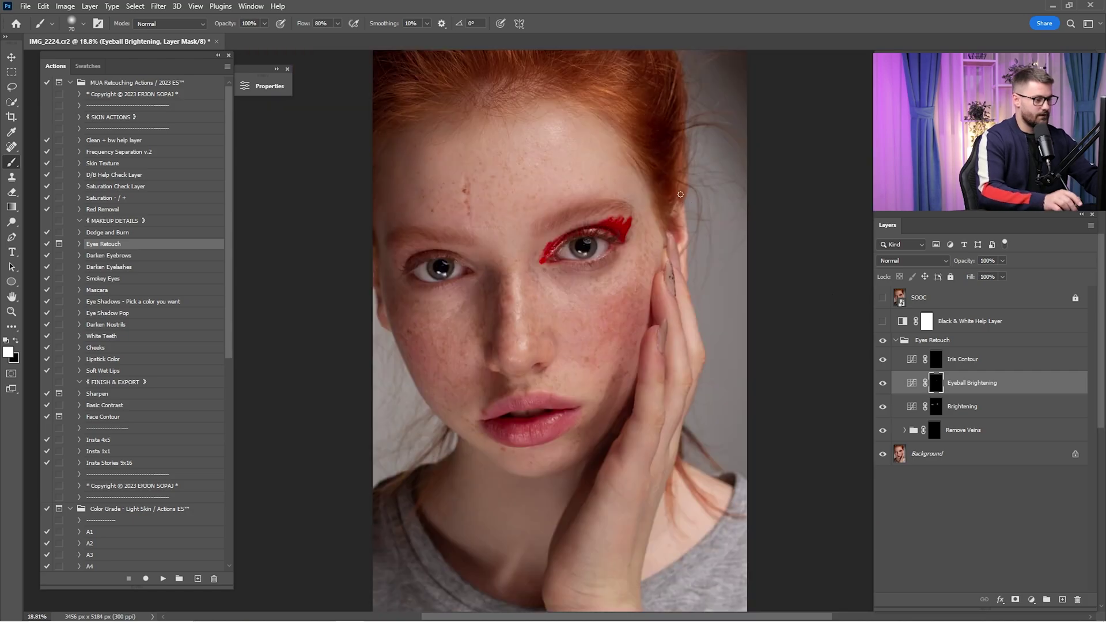
# - Compare the portrait with and without the Eyeball Brightening layer and lower the layer's opacity to about 81%
pyautogui.click(882, 383)
pyautogui.click(882, 383)
pyautogui.click(883, 383)
pyautogui.click(882, 383)
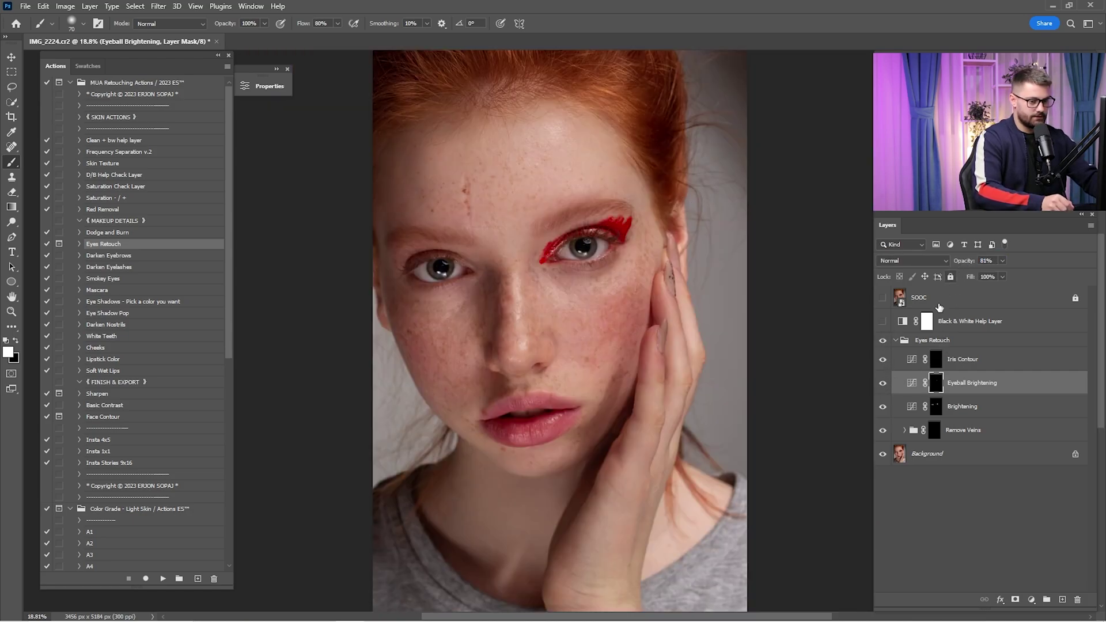
pyautogui.click(882, 383)
pyautogui.click(883, 383)
# - Paint around the iris edge of the red-makeup eye on the Iris Contour mask with brush sizes 45 and 40
pyautogui.click(937, 363)
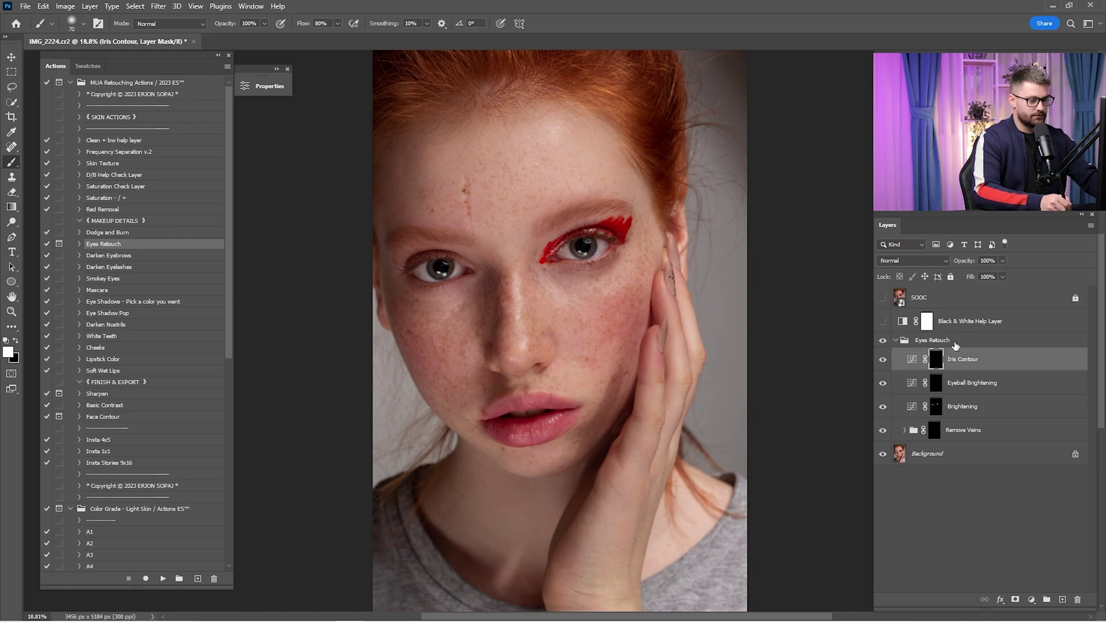
pyautogui.press('z')
pyautogui.moveTo(576, 253); pyautogui.dragTo(694, 292)
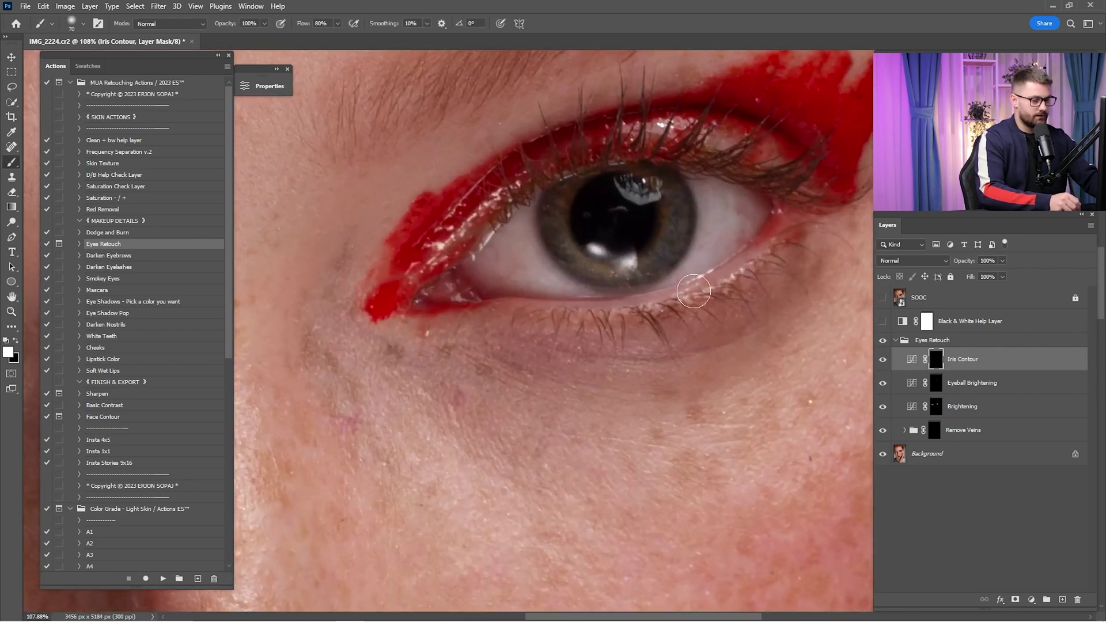
pyautogui.press('[')
pyautogui.press('[')
pyautogui.press('[')
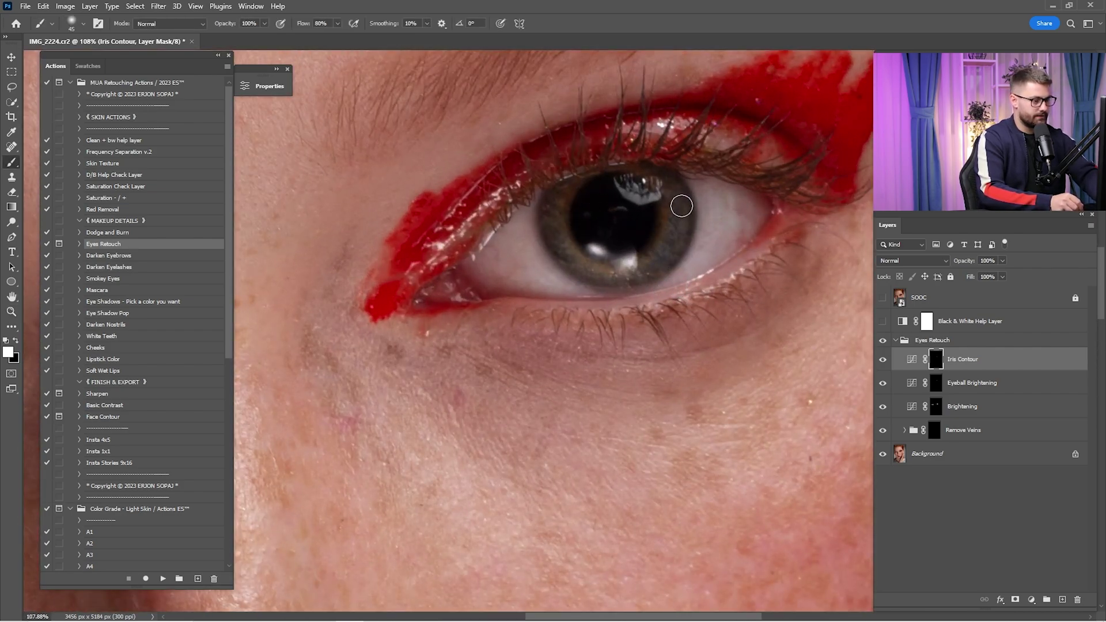
pyautogui.moveTo(669, 267)
pyautogui.mouseDown()
pyautogui.moveTo(612, 281)
pyautogui.moveTo(558, 249)
pyautogui.mouseUp()
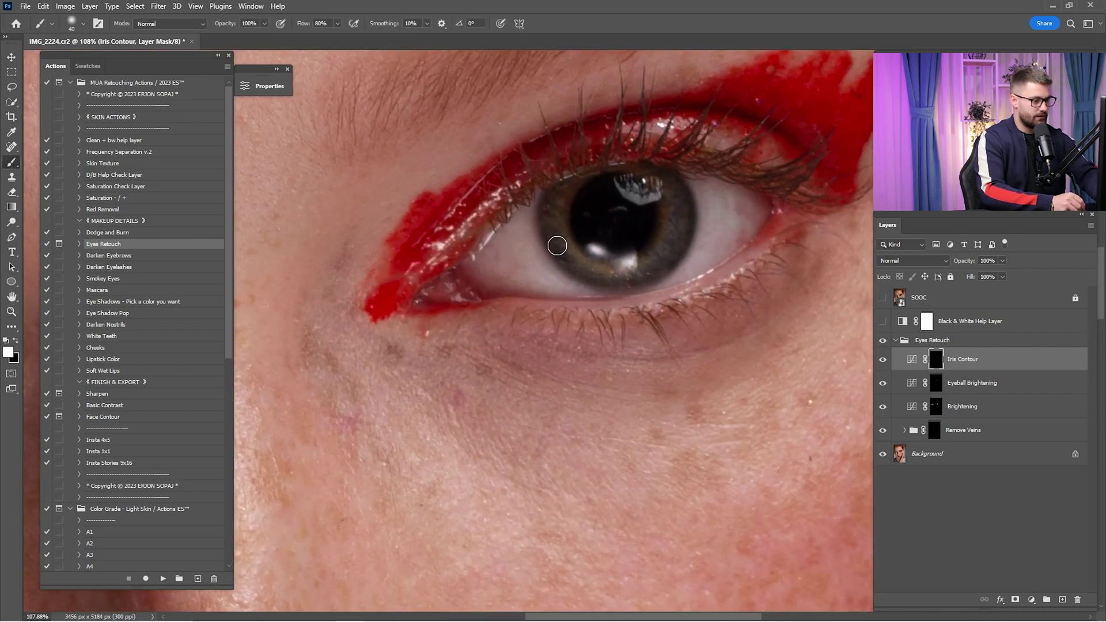
# - Paint around the iris edge of the eye without makeup on the Iris Contour mask with brush size 50
pyautogui.press('space')
pyautogui.moveTo(549, 203); pyautogui.dragTo(947, 172)
pyautogui.moveTo(276, 316); pyautogui.dragTo(603, 322)
pyautogui.press(']')
pyautogui.moveTo(535, 286)
pyautogui.mouseDown()
pyautogui.moveTo(508, 358)
pyautogui.moveTo(432, 361)
pyautogui.moveTo(393, 289)
pyautogui.mouseUp()
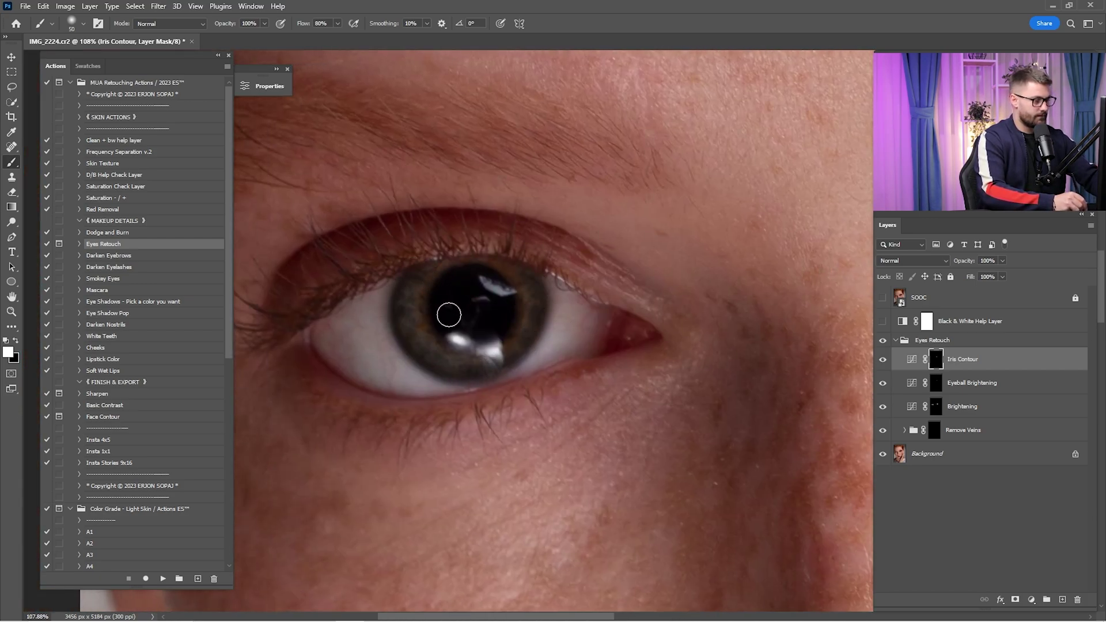
# - Compare the whole portrait with and without the Iris Contour layer
pyautogui.hotkey('ctrl', '0')
pyautogui.click(883, 359)
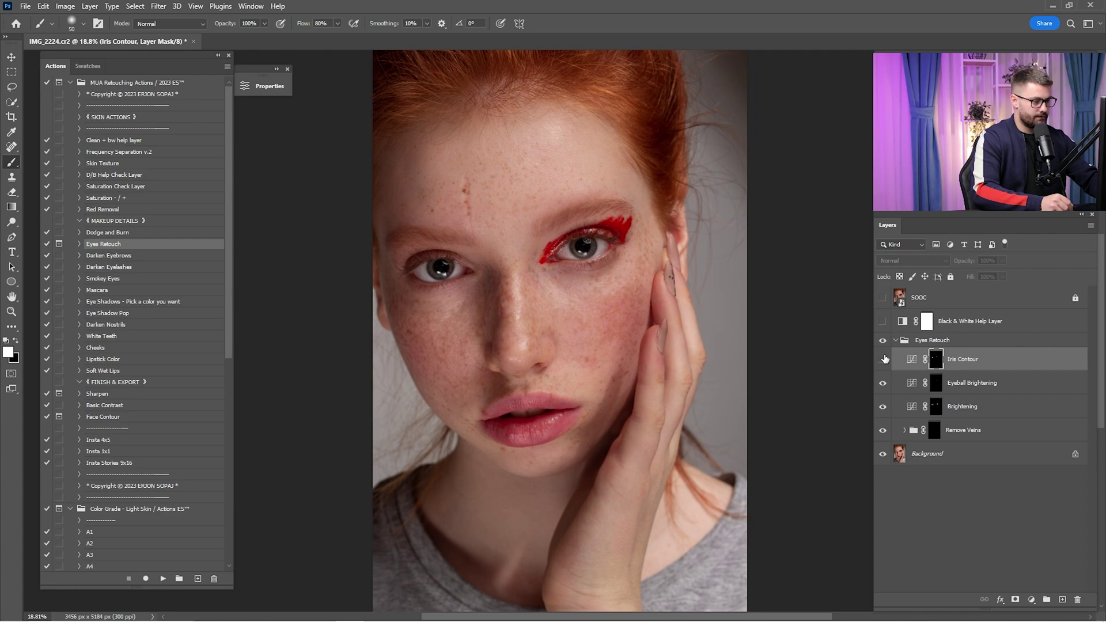
pyautogui.click(883, 358)
pyautogui.click(884, 358)
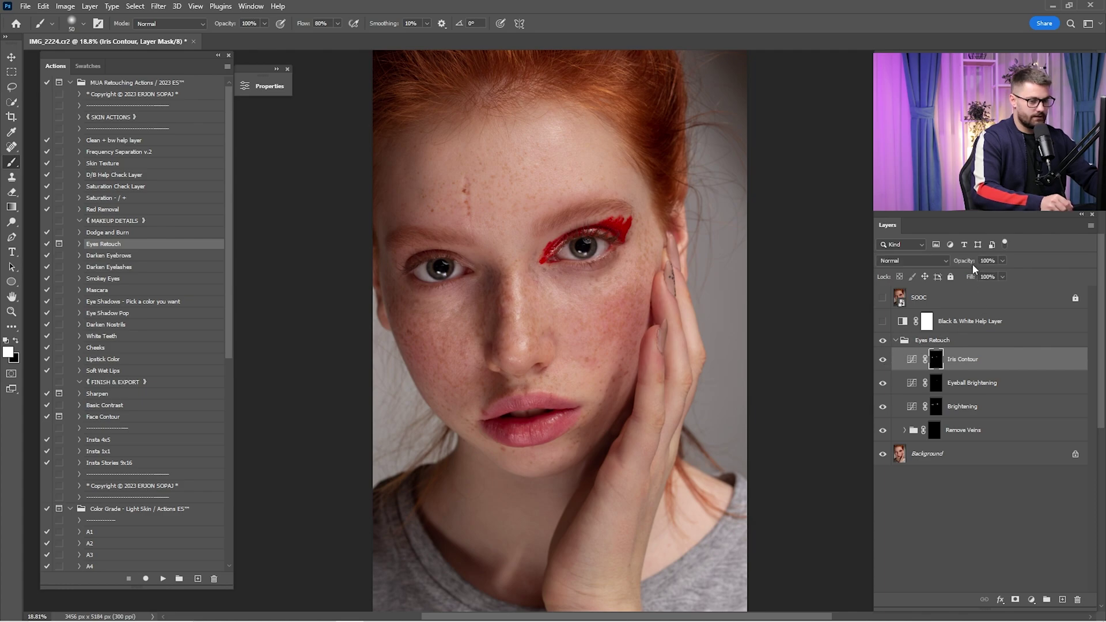
# - Collapse the Eyes Retouch group and compare the portrait with and without it
pyautogui.click(896, 340)
pyautogui.click(882, 342)
pyautogui.click(882, 342)
pyautogui.click(883, 342)
pyautogui.click(882, 341)
pyautogui.click(883, 341)
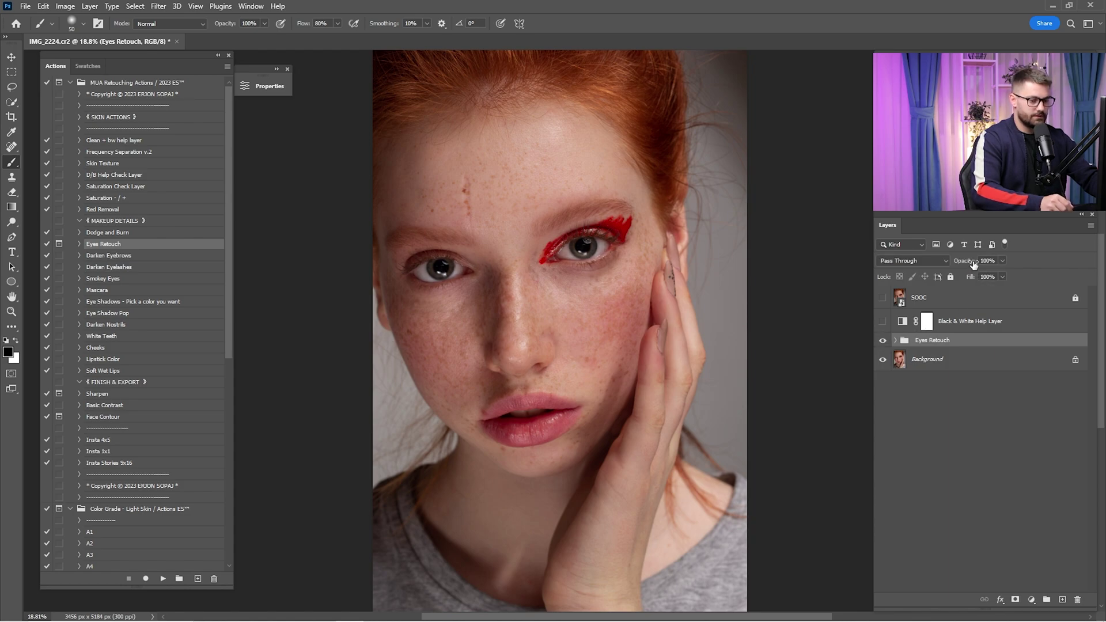
# - Lower the Eyes Retouch group's opacity to about 85% and merge the group with the Background layer
pyautogui.keyDown('ctrl'); pyautogui.click(919, 367); pyautogui.keyUp('ctrl')
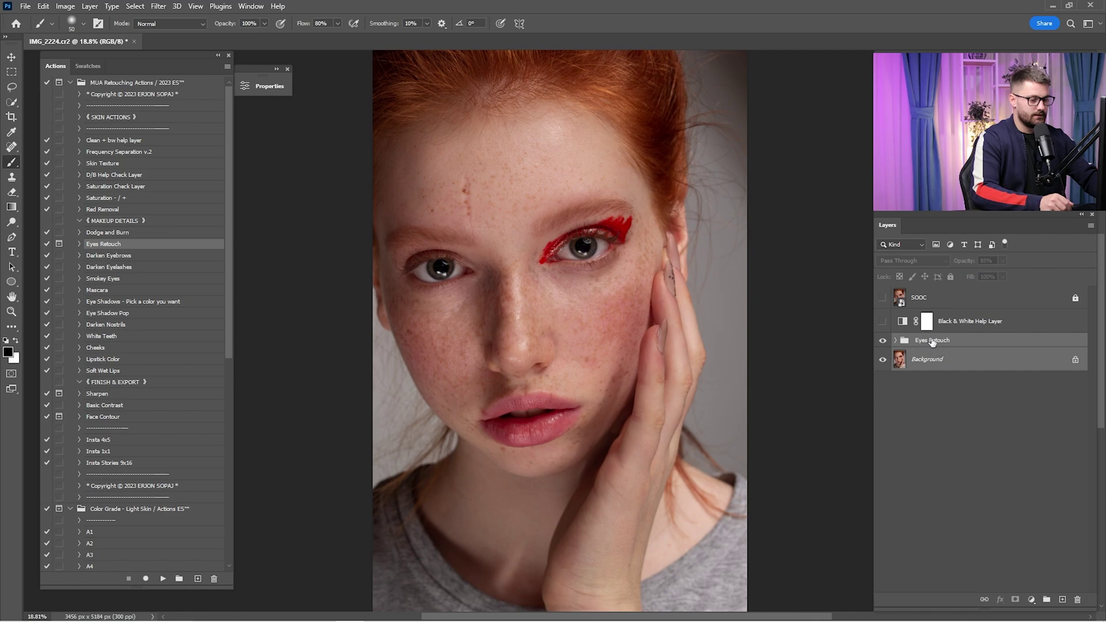
pyautogui.rightClick(932, 346)
pyautogui.click(965, 531)
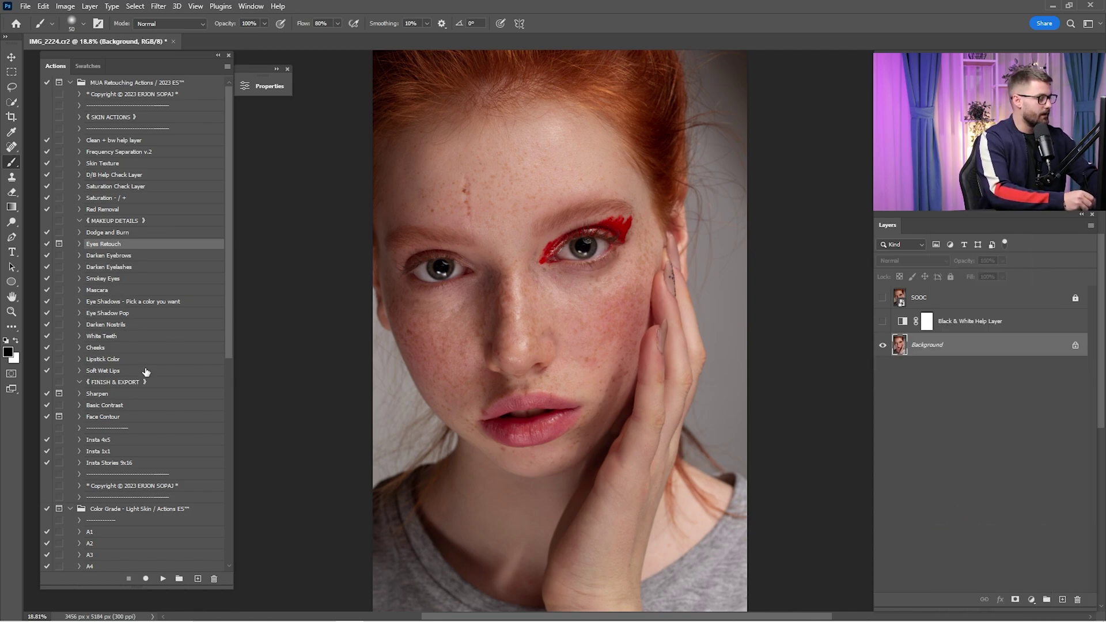
# - Run the Eye Shadow Pop action and paint its mask over the red eyeshadow with brush size 250
pyautogui.click(118, 313)
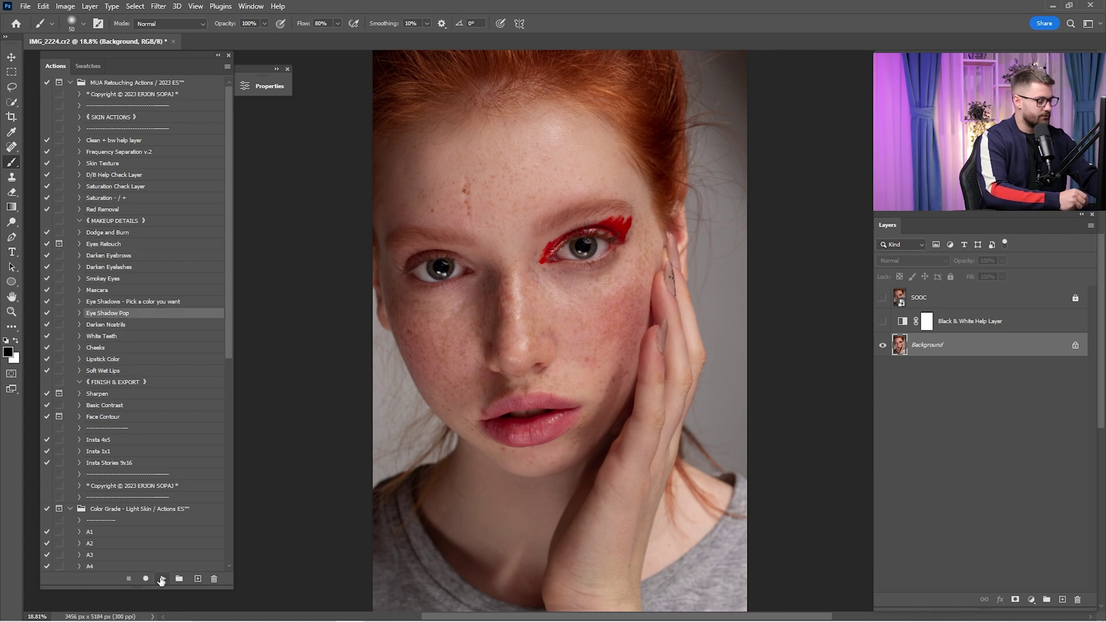
pyautogui.click(161, 578)
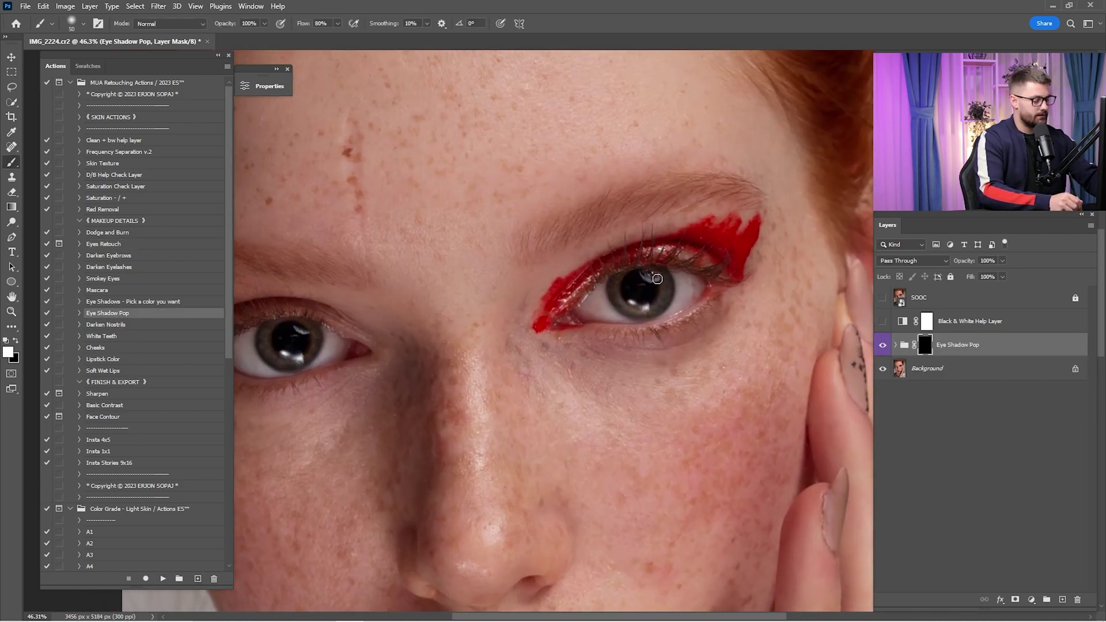
pyautogui.press(']')
pyautogui.press(']')
pyautogui.press(']')
pyautogui.press(']')
pyautogui.press(']')
pyautogui.press(']')
pyautogui.press(']')
pyautogui.press(']')
pyautogui.press(']')
pyautogui.press(']')
pyautogui.press(']')
pyautogui.press(']')
pyautogui.press(']')
pyautogui.press(']')
pyautogui.press('[')
pyautogui.press('[')
pyautogui.press('[')
pyautogui.press('[')
pyautogui.moveTo(686, 240)
pyautogui.mouseDown()
pyautogui.moveTo(595, 261)
pyautogui.moveTo(552, 297)
pyautogui.moveTo(572, 351)
pyautogui.moveTo(564, 296)
pyautogui.moveTo(672, 236)
pyautogui.mouseUp()
pyautogui.moveTo(719, 315)
pyautogui.mouseDown()
pyautogui.moveTo(735, 240)
pyautogui.moveTo(580, 284)
pyautogui.moveTo(639, 348)
pyautogui.moveTo(714, 316)
pyautogui.moveTo(865, 297)
pyautogui.mouseUp()
pyautogui.press('x')
# - Compare the portrait with and without the Eye Shadow Pop group, including a close look at the red eyeshadow
pyautogui.hotkey('ctrl', '-')
pyautogui.hotkey('ctrl', '0')
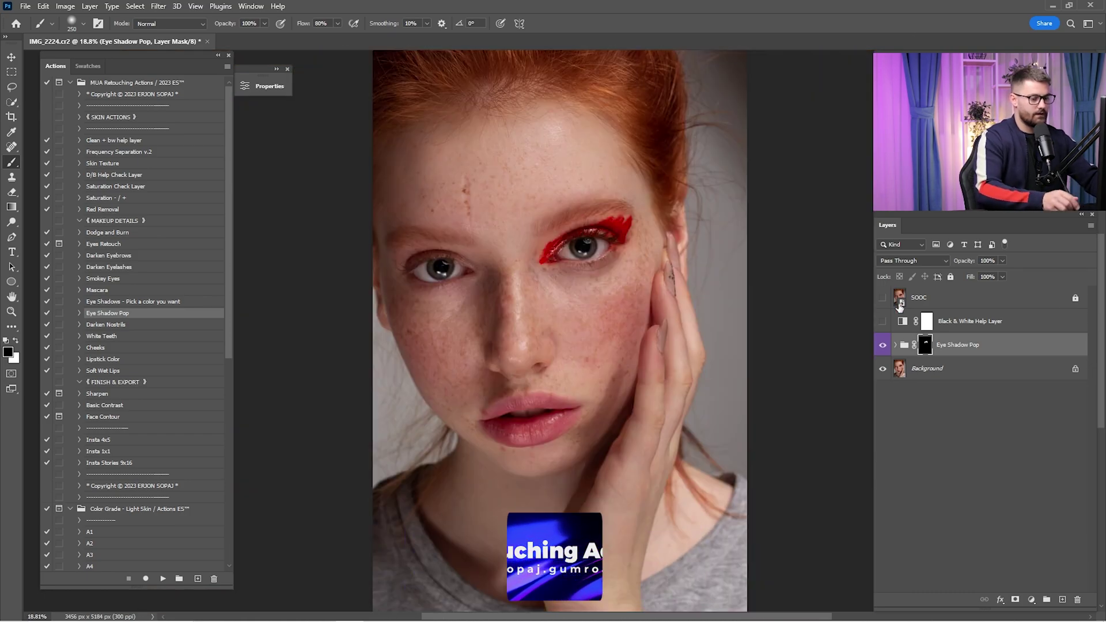
pyautogui.click(883, 346)
pyautogui.click(884, 347)
pyautogui.click(885, 347)
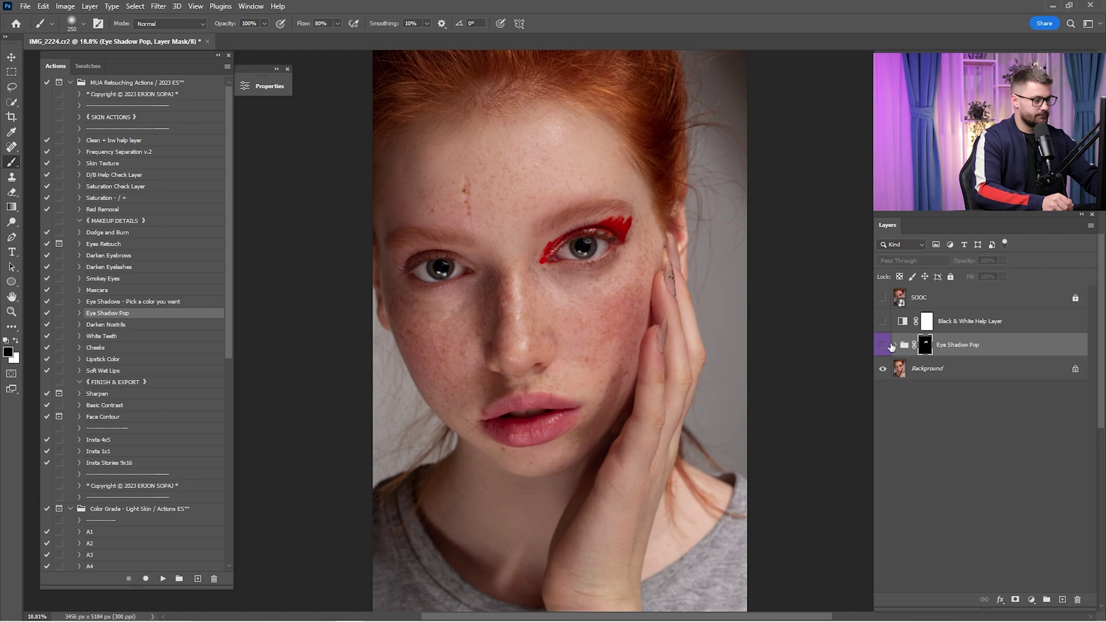
pyautogui.hotkey('ctrl', 'space')
pyautogui.moveTo(563, 205); pyautogui.dragTo(628, 205)
pyautogui.click(883, 345)
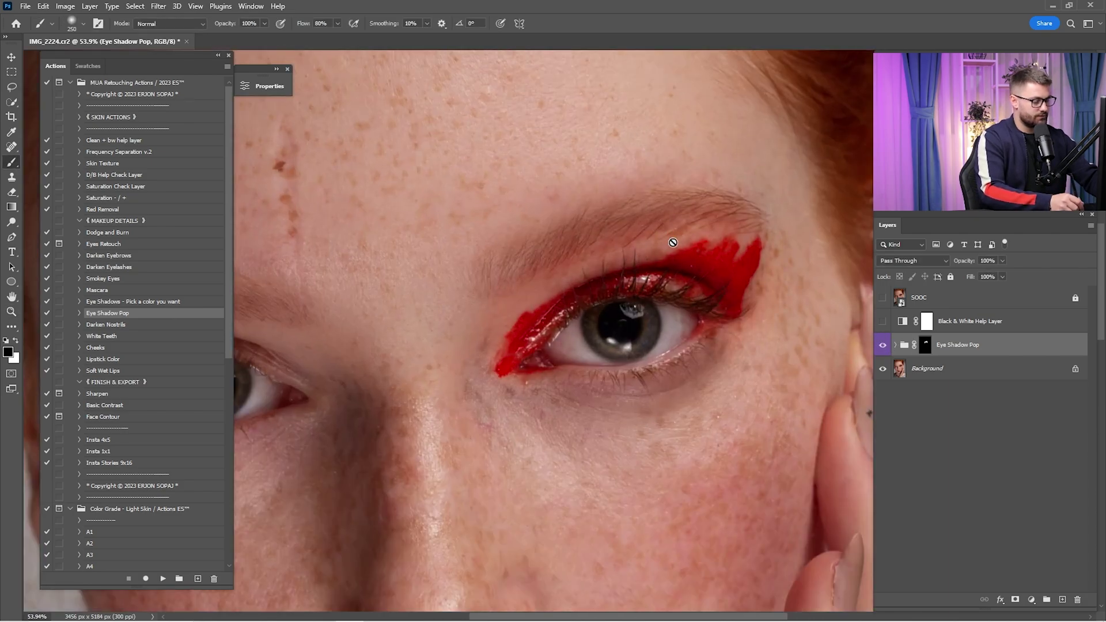
pyautogui.click(926, 346)
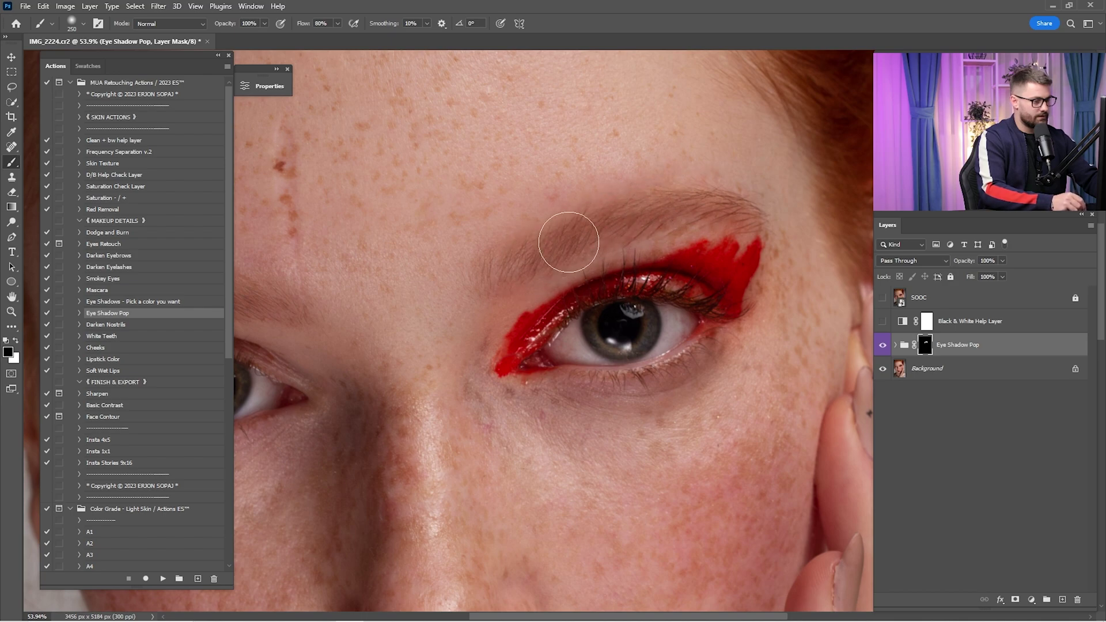
pyautogui.hotkey('ctrl', '0')
# - Lower the Eye Shadow Pop group's opacity to about 90% and merge the group with the Background layer
pyautogui.click(882, 345)
pyautogui.click(882, 346)
pyautogui.click(881, 346)
pyautogui.click(881, 346)
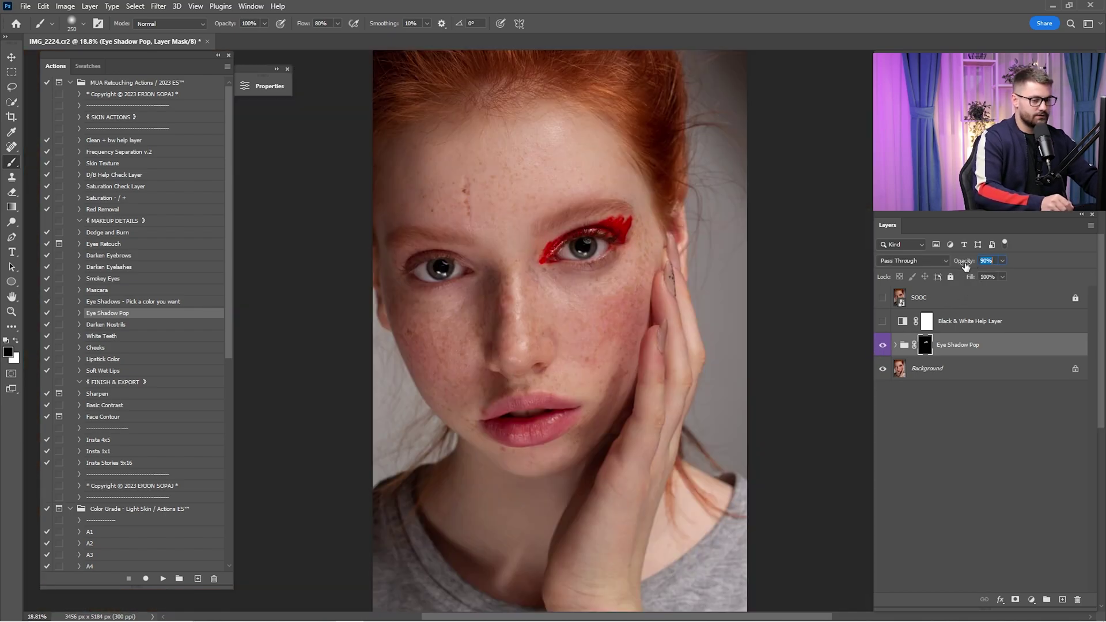
pyautogui.rightClick(932, 343)
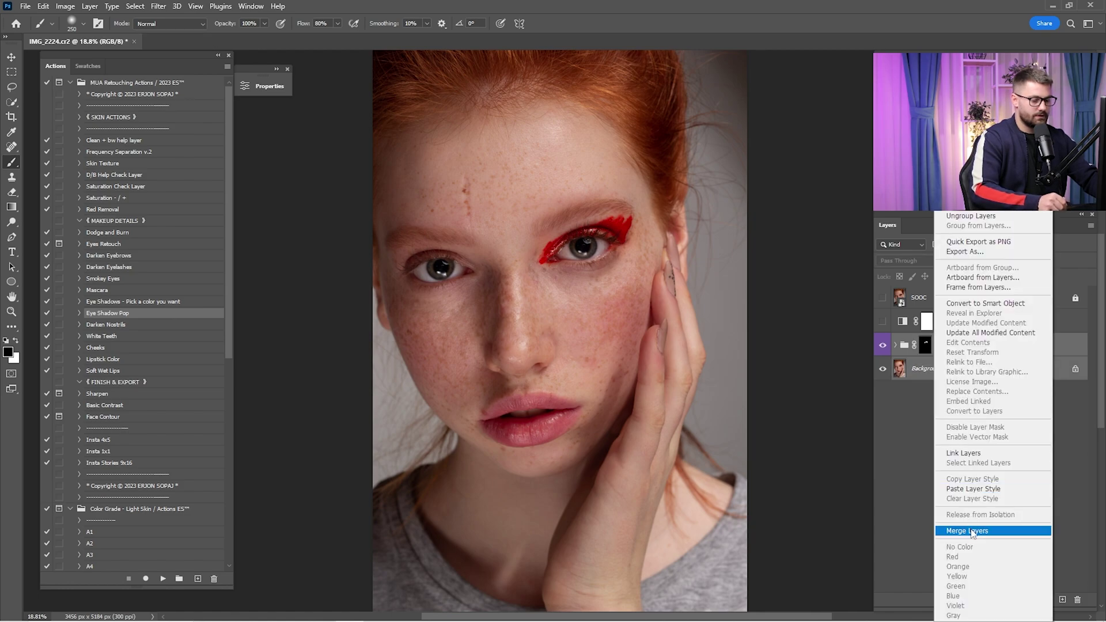
pyautogui.click(979, 531)
# - Run the Mascara action and paint its mask with a smaller brush along the lashes of the eye with red makeup
pyautogui.click(114, 290)
pyautogui.click(163, 578)
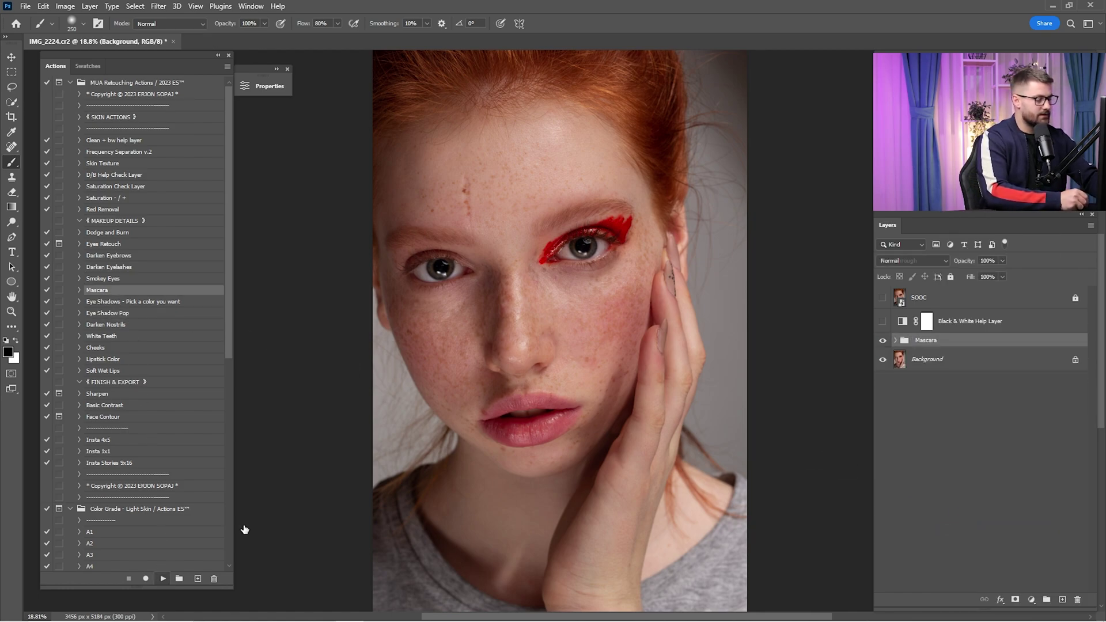
pyautogui.press('z')
pyautogui.moveTo(580, 238); pyautogui.dragTo(704, 299)
pyautogui.press('b')
pyautogui.press('[')
pyautogui.press('[')
pyautogui.press('[')
pyautogui.press('[')
pyautogui.moveTo(668, 256)
pyautogui.mouseDown()
pyautogui.moveTo(598, 278)
pyautogui.moveTo(646, 256)
pyautogui.moveTo(744, 273)
pyautogui.mouseUp()
pyautogui.press('[')
pyautogui.press('[')
pyautogui.moveTo(600, 280)
pyautogui.mouseDown()
pyautogui.moveTo(564, 324)
pyautogui.moveTo(763, 264)
pyautogui.moveTo(914, 249)
pyautogui.mouseUp()
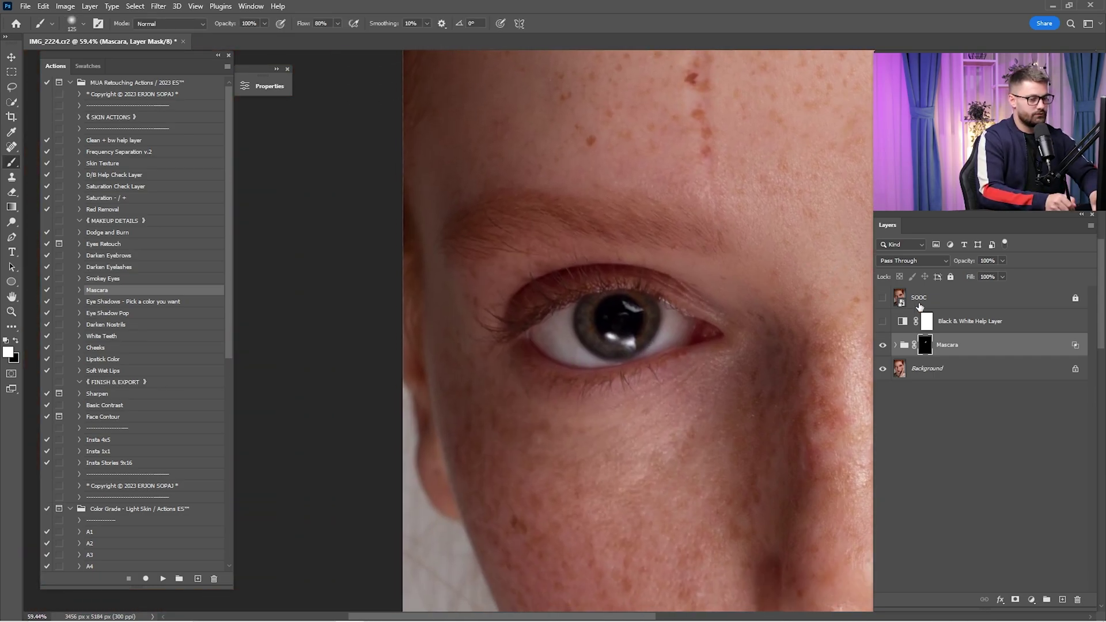
# - Paint the Mascara mask along the lashes of the eye without makeup with brush size 125 and compare the portrait with and without it
pyautogui.moveTo(661, 304)
pyautogui.mouseDown()
pyautogui.moveTo(595, 287)
pyautogui.moveTo(486, 323)
pyautogui.moveTo(566, 299)
pyautogui.moveTo(658, 297)
pyautogui.mouseUp()
pyautogui.hotkey('ctrl', '0')
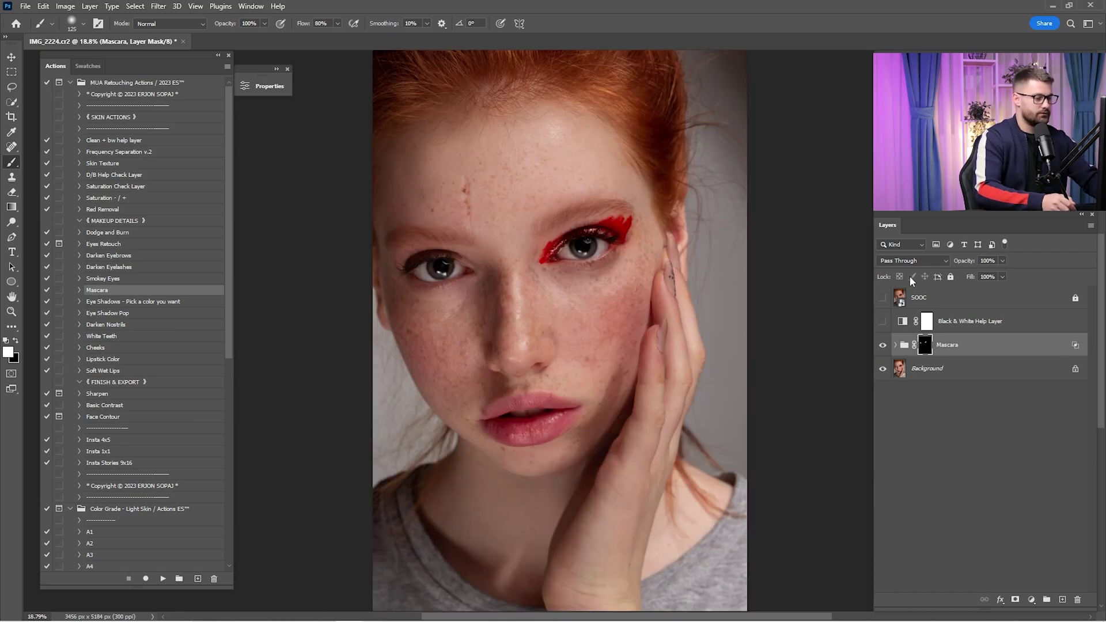
pyautogui.click(882, 345)
pyautogui.click(882, 345)
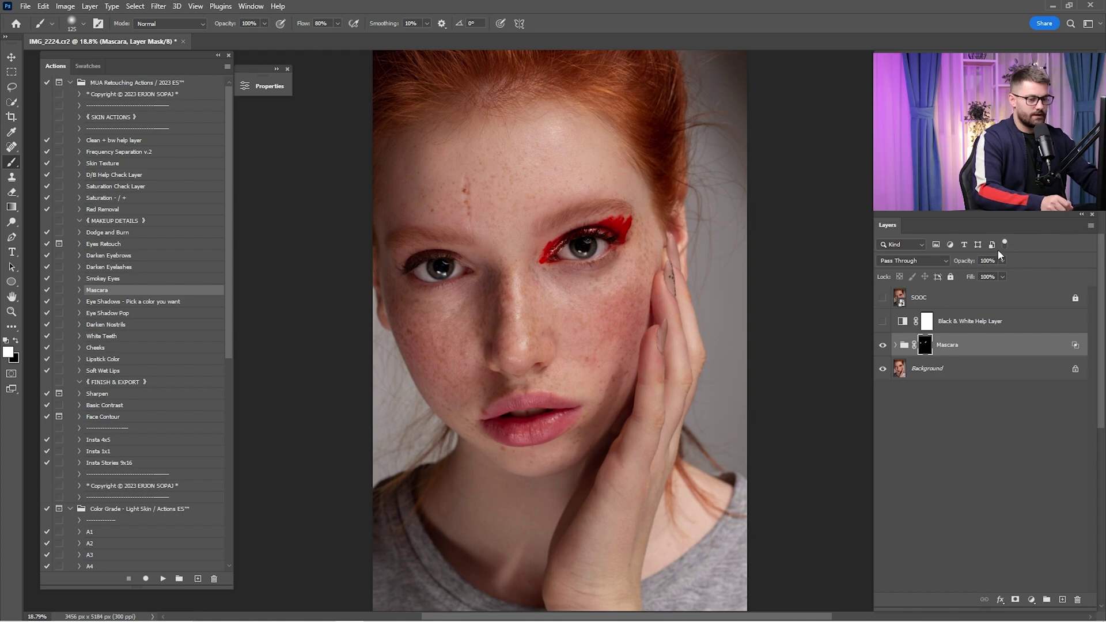
# - Set the Mascara group's opacity to 25% and merge the group with the Background layer
pyautogui.write('25')
pyautogui.press('Return')
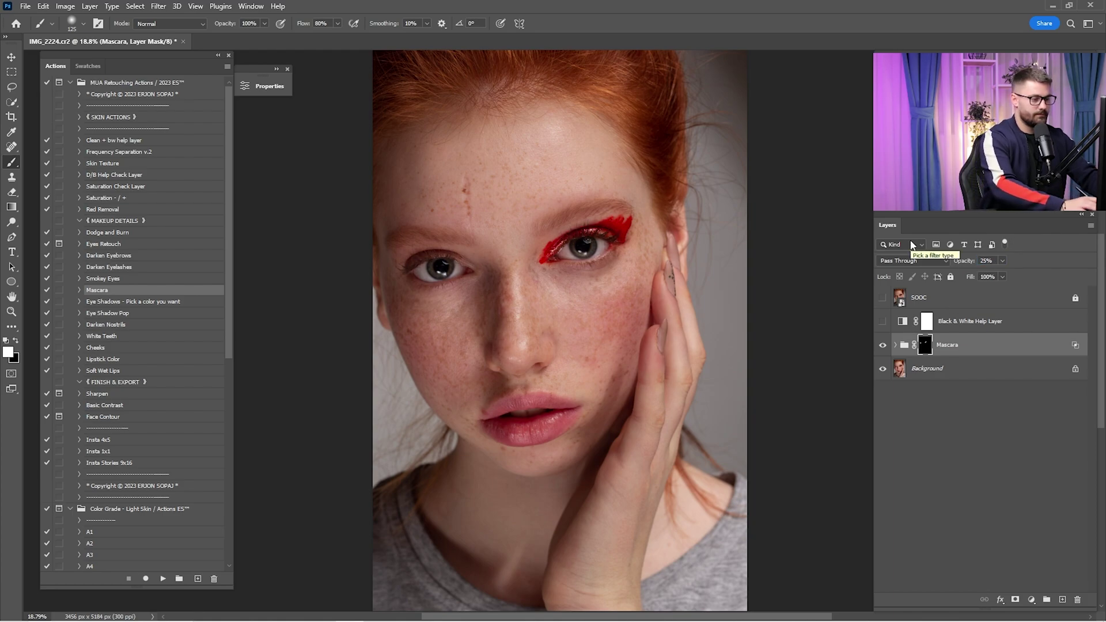
pyautogui.click(885, 344)
pyautogui.click(887, 344)
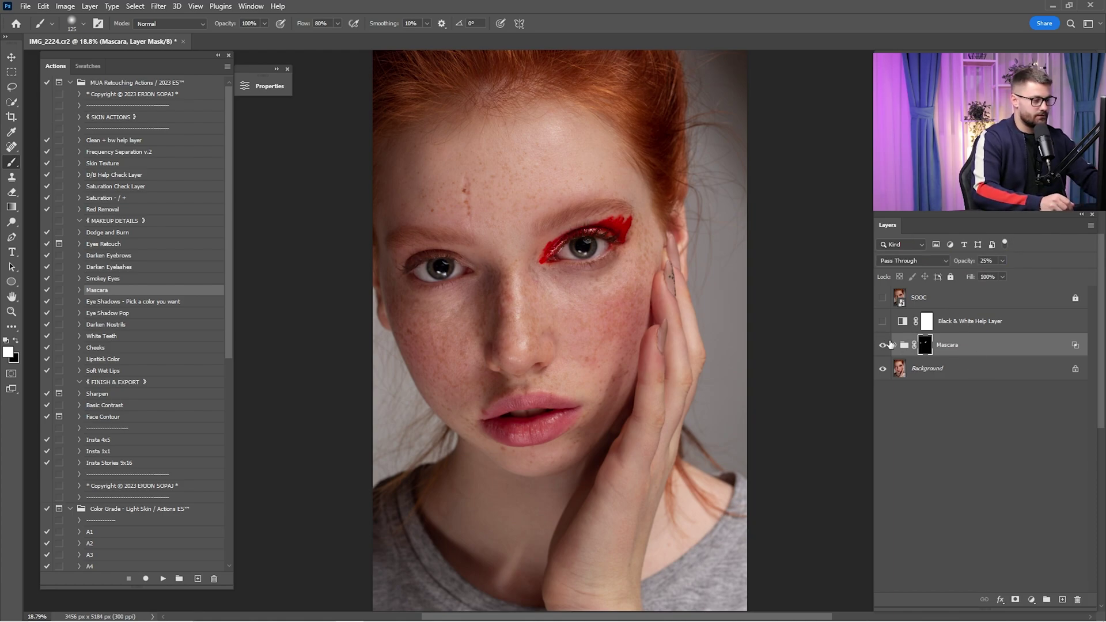
pyautogui.rightClick(937, 370)
pyautogui.click(979, 525)
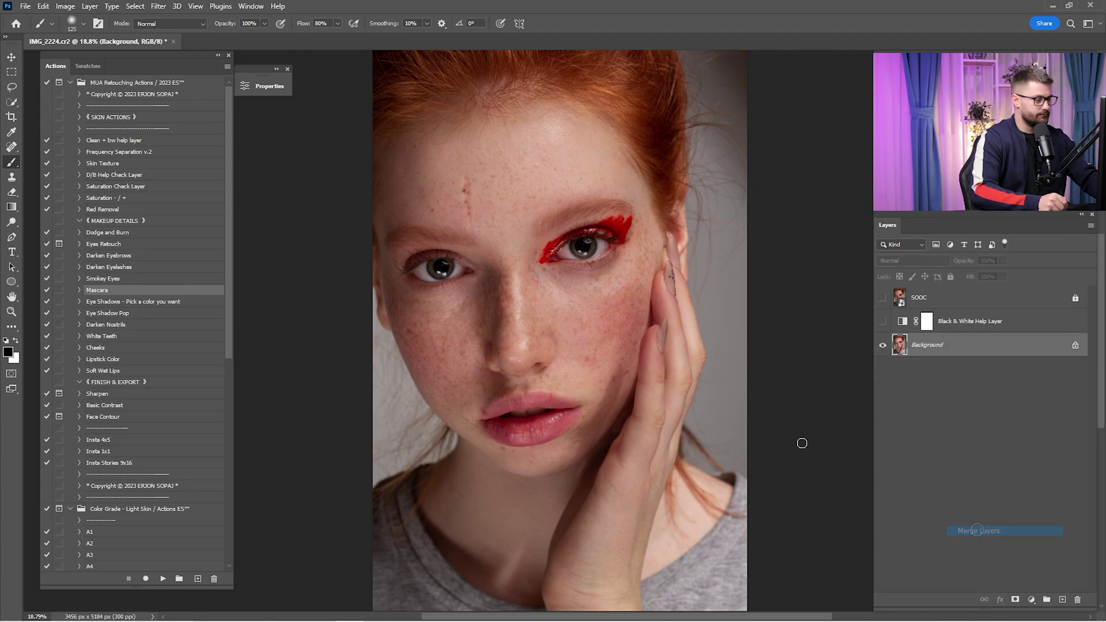
# - Run the Darken Eyebrows and Darken Eyelashes actions together
pyautogui.click(103, 268)
pyautogui.keyDown('shift'); pyautogui.click(107, 255); pyautogui.keyUp('shift')
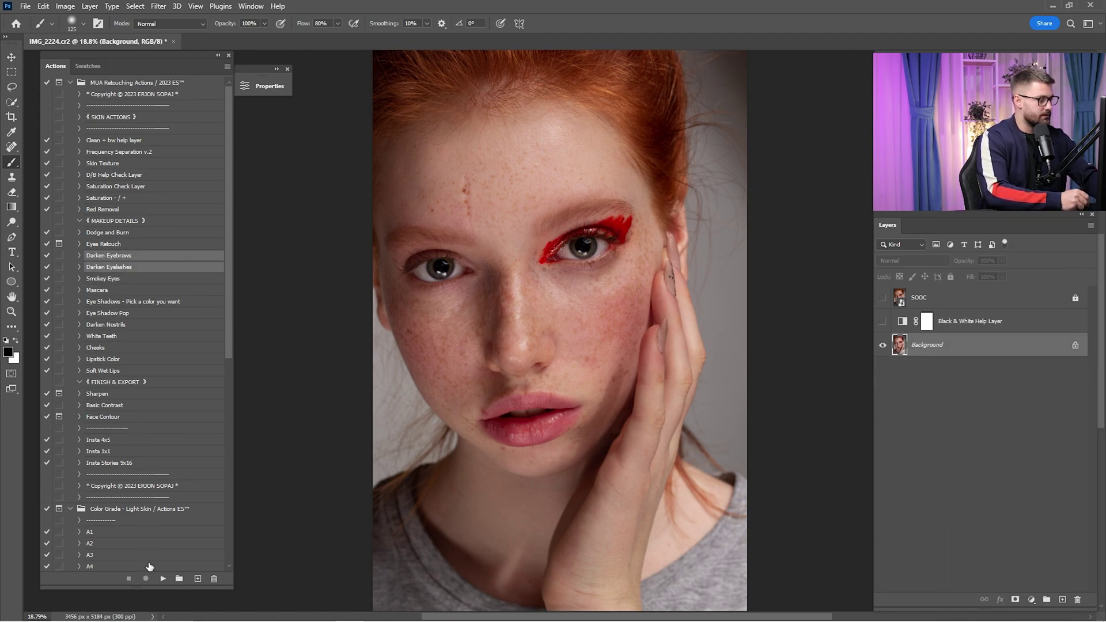
pyautogui.click(155, 580)
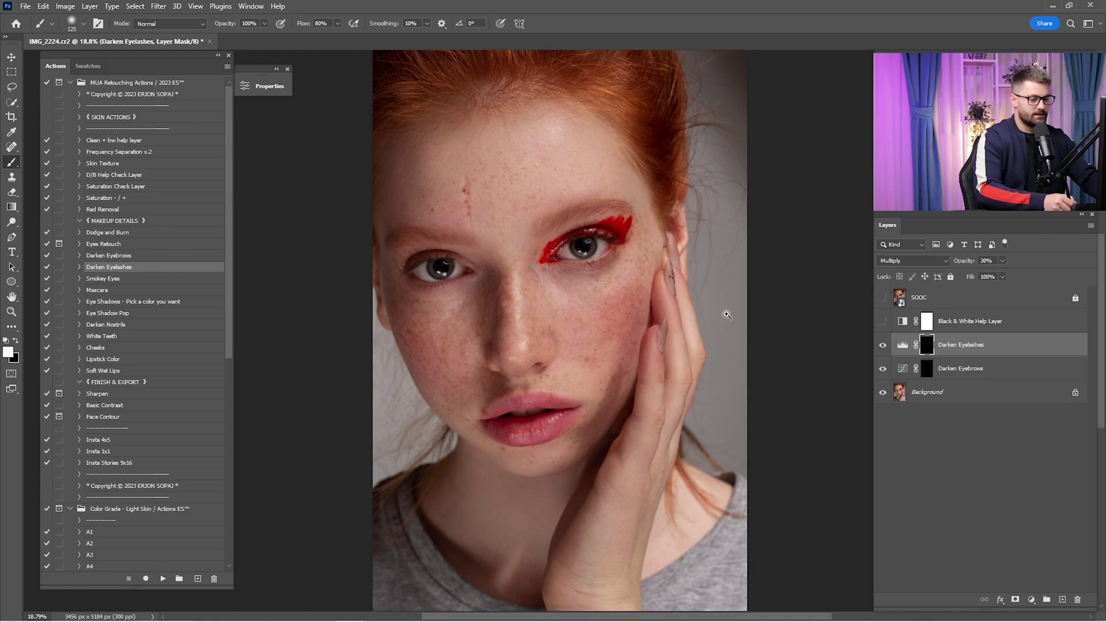
pyautogui.press('b')
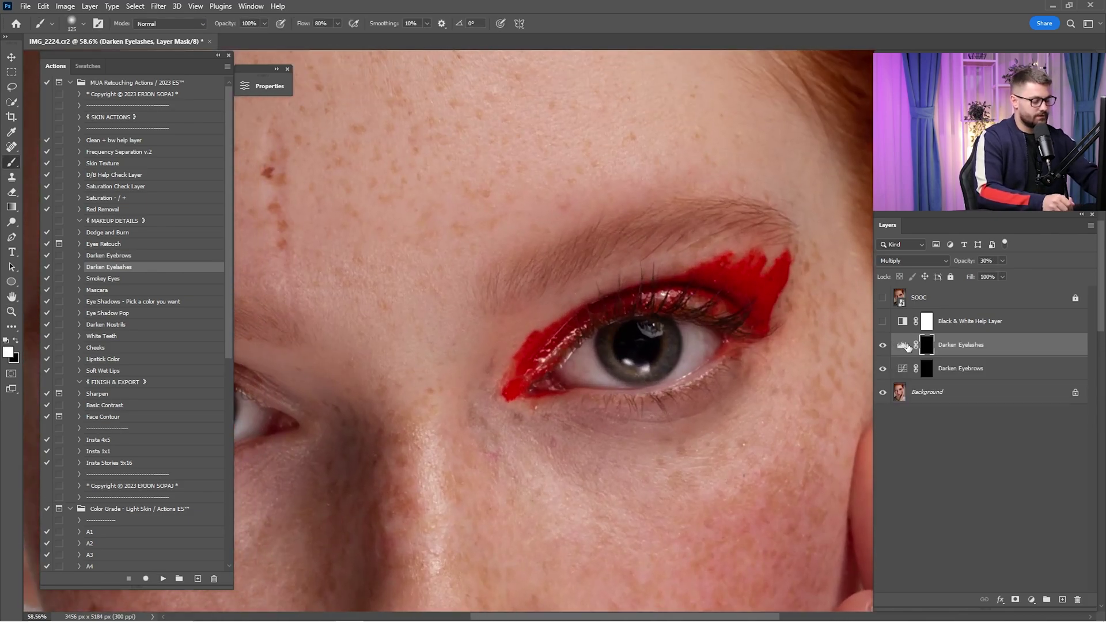
# - Paint over both eyebrows on the Darken Eyebrows mask with brush size 250
pyautogui.click(959, 371)
pyautogui.press(']')
pyautogui.press(']')
pyautogui.press(']')
pyautogui.press(']')
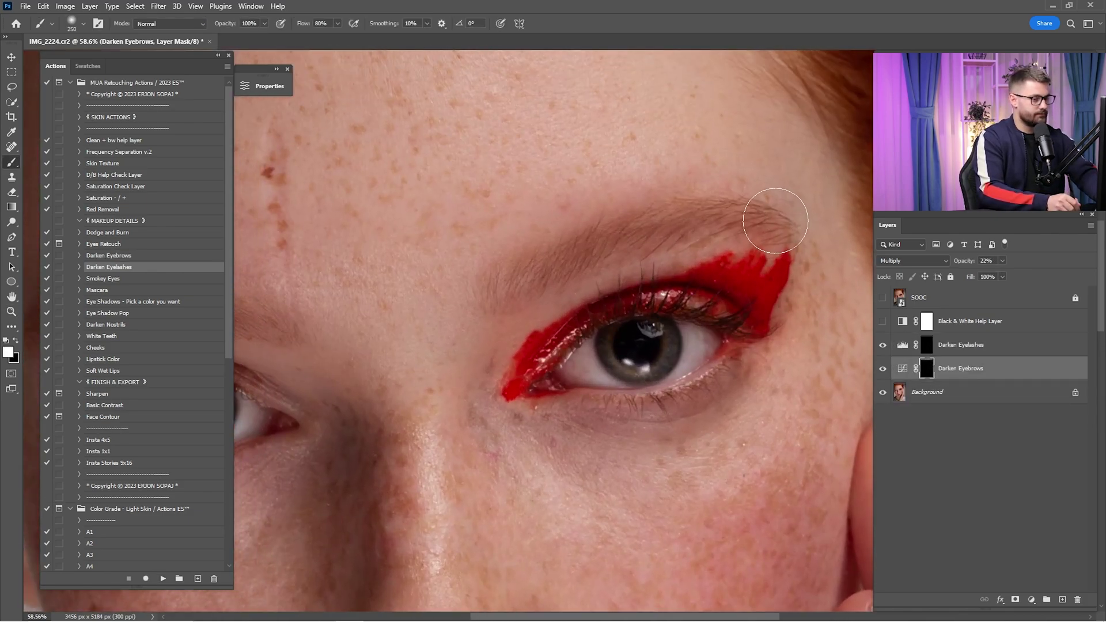
pyautogui.moveTo(496, 272)
pyautogui.mouseDown()
pyautogui.moveTo(822, 237)
pyautogui.moveTo(846, 222)
pyautogui.mouseUp()
pyautogui.moveTo(606, 279)
pyautogui.mouseDown()
pyautogui.moveTo(432, 260)
pyautogui.moveTo(447, 256)
pyautogui.mouseUp()
pyautogui.scroll(-5, 738, 314)
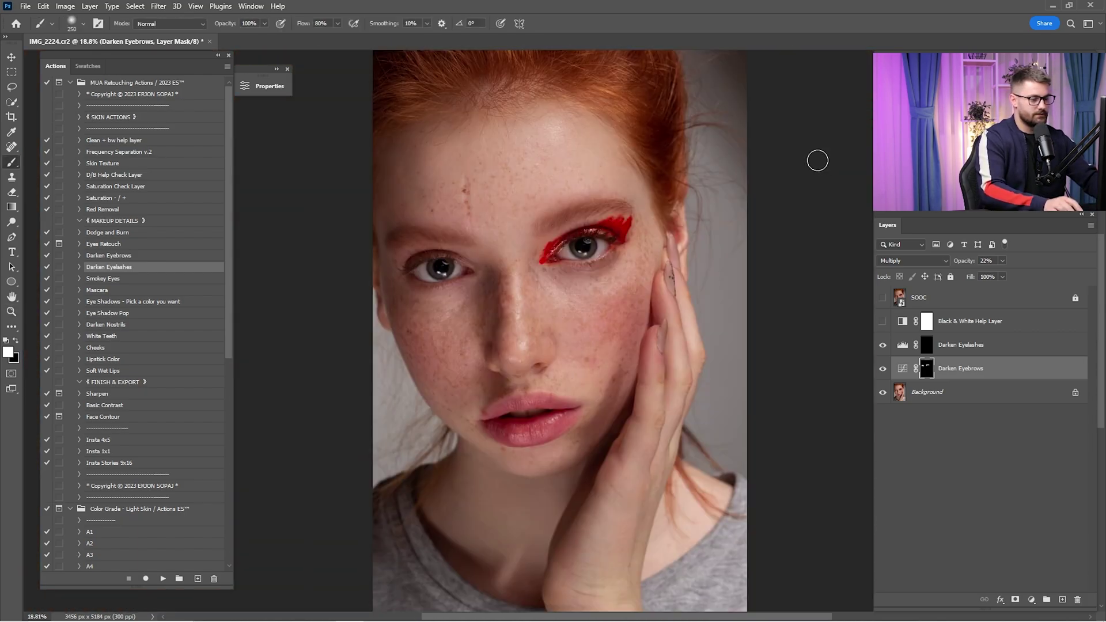
# - Set the Darken Eyebrows layer's opacity to 7% and compare the portrait with and without the layer
pyautogui.click(882, 367)
pyautogui.click(883, 369)
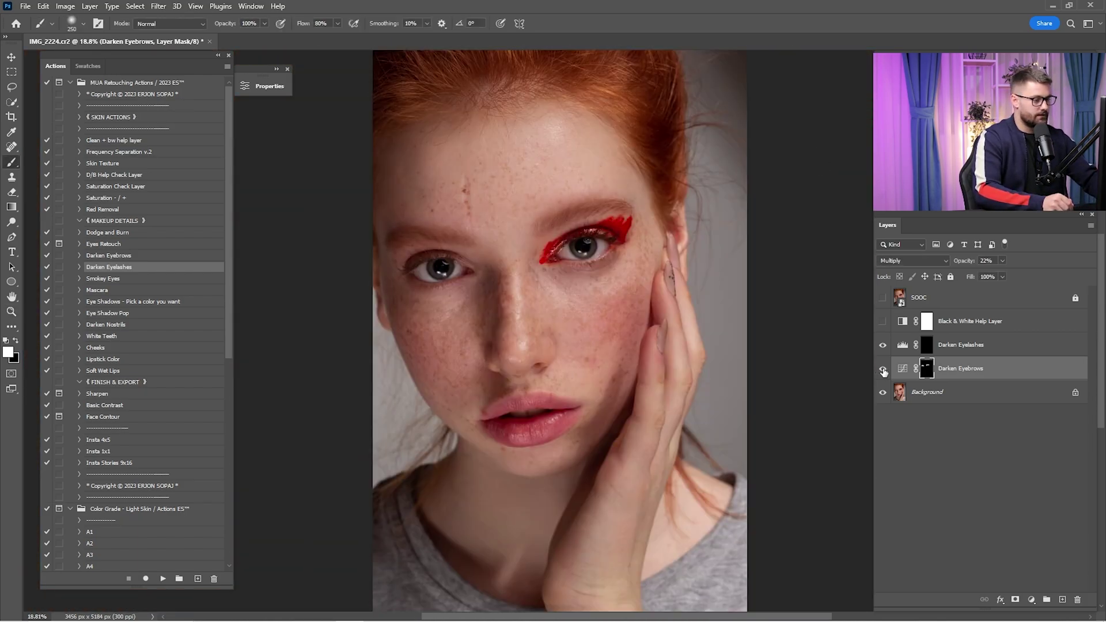
pyautogui.click(993, 260)
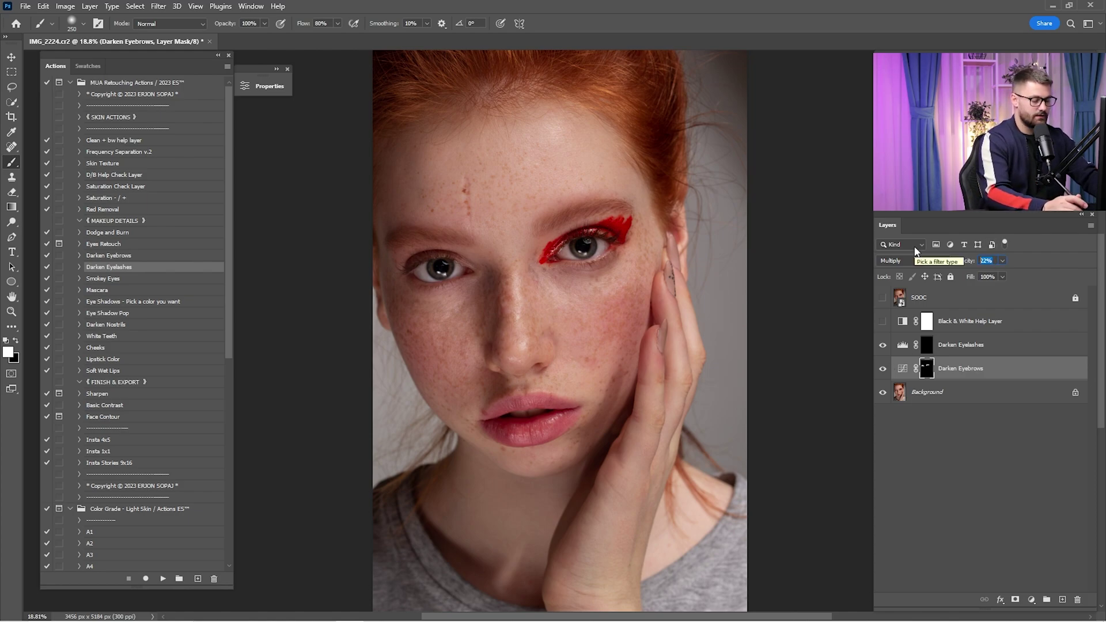
pyautogui.write('7')
pyautogui.click(882, 370)
pyautogui.click(883, 371)
# - Paint over the lashes of both eyes on the Darken Eyelashes mask, reducing the brush size to 175
pyautogui.click(922, 349)
pyautogui.scroll(5, 573, 237)
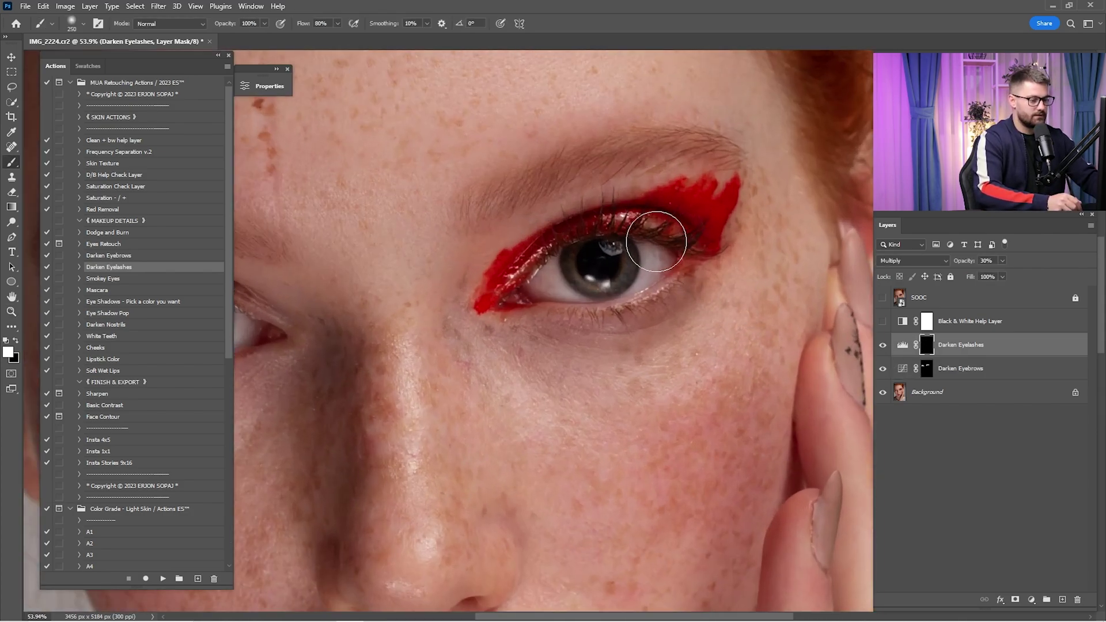
pyautogui.moveTo(651, 268); pyautogui.dragTo(701, 283)
pyautogui.press('[')
pyautogui.press('[')
pyautogui.moveTo(675, 232)
pyautogui.mouseDown()
pyautogui.moveTo(604, 257)
pyautogui.moveTo(560, 288)
pyautogui.moveTo(672, 236)
pyautogui.mouseUp()
pyautogui.moveTo(311, 295); pyautogui.dragTo(658, 256)
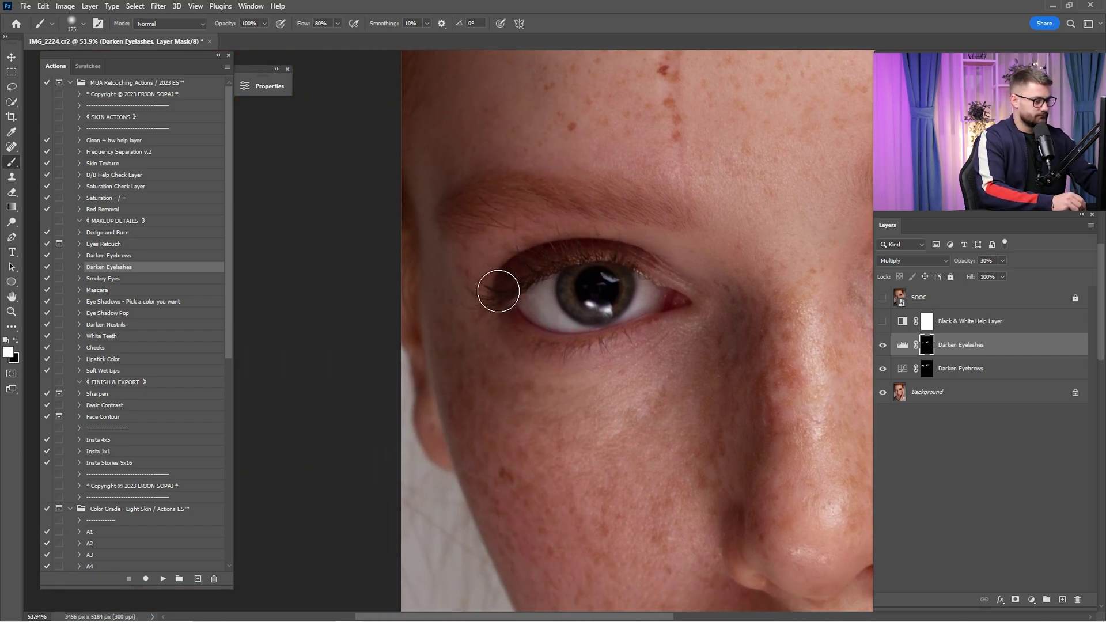
# - Compare the portrait with and without the Darken Eyelashes layer and set its opacity to 10%
pyautogui.hotkey('ctrl', '0')
pyautogui.click(883, 346)
pyautogui.click(883, 345)
pyautogui.click(883, 346)
pyautogui.click(883, 346)
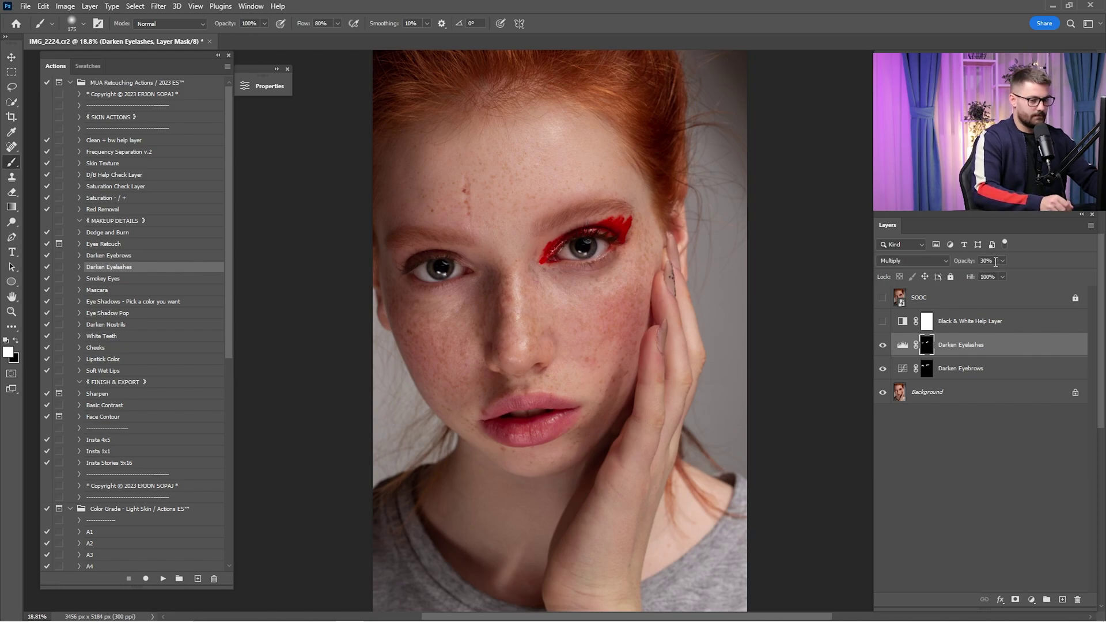
pyautogui.write('10')
pyautogui.press('Return')
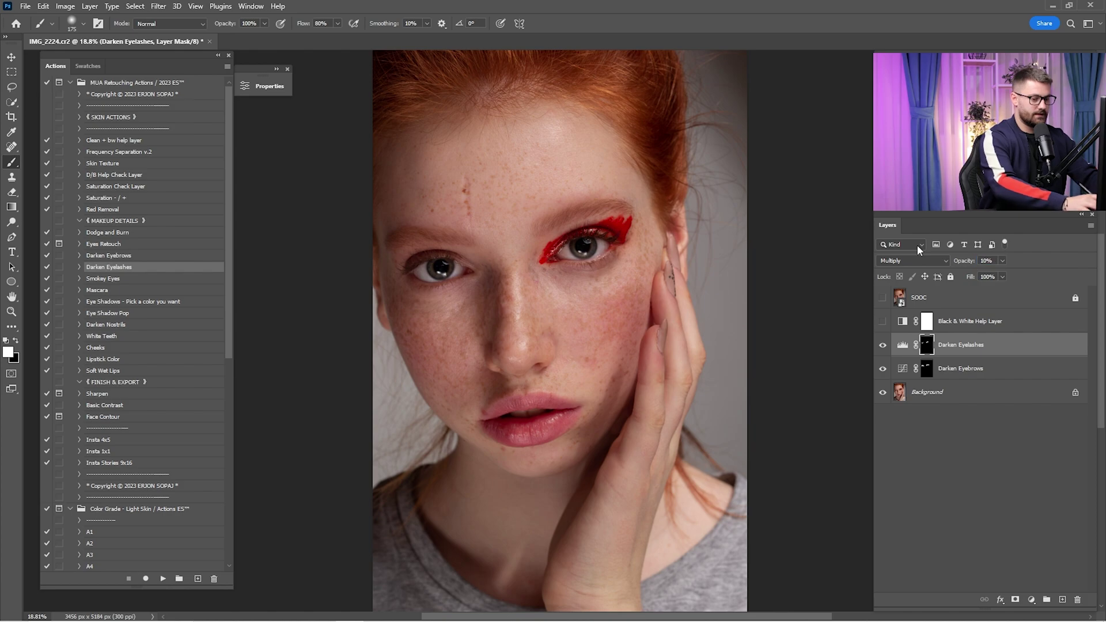
# - Merge the Darken Eyelashes and Darken Eyebrows layers with the Background layer
pyautogui.keyDown('shift'); pyautogui.click(1003, 388); pyautogui.keyUp('shift')
pyautogui.rightClick(972, 402)
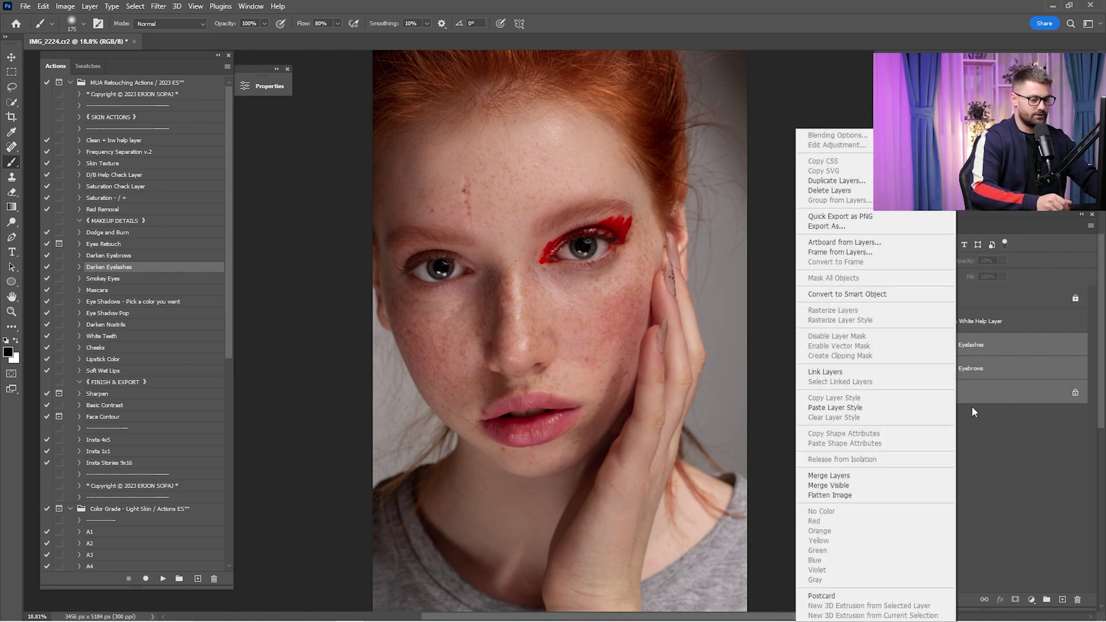
pyautogui.click(893, 473)
# - Compare the retouched portrait with the original by toggling the SOOC layer
pyautogui.click(882, 298)
pyautogui.click(881, 298)
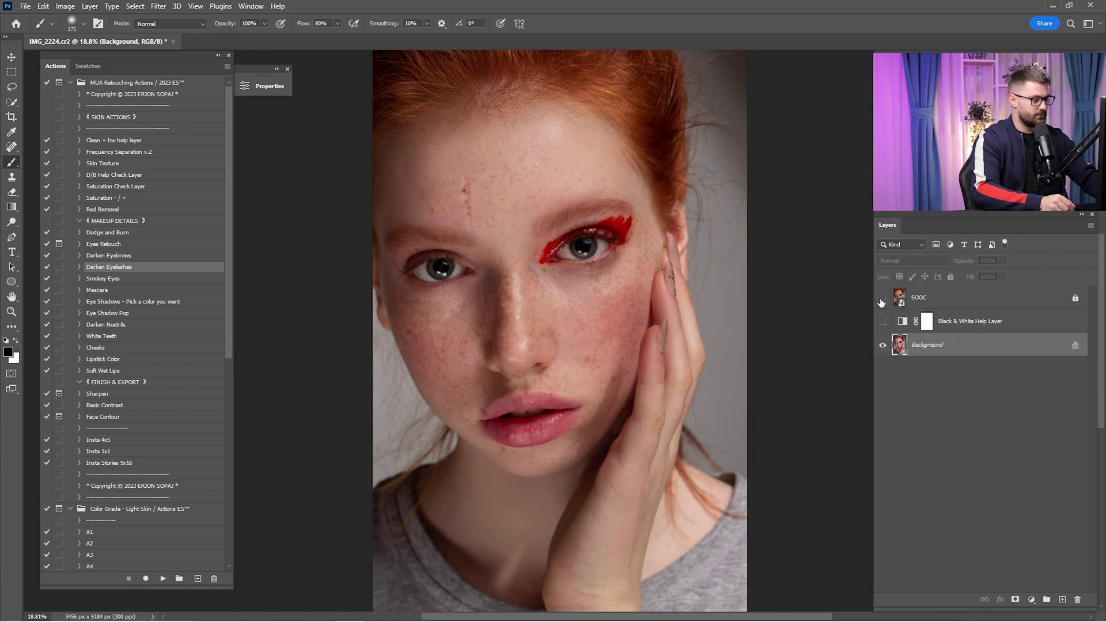
pyautogui.click(882, 298)
pyautogui.click(882, 298)
pyautogui.click(882, 298)
pyautogui.click(882, 298)
pyautogui.click(882, 299)
pyautogui.click(882, 299)
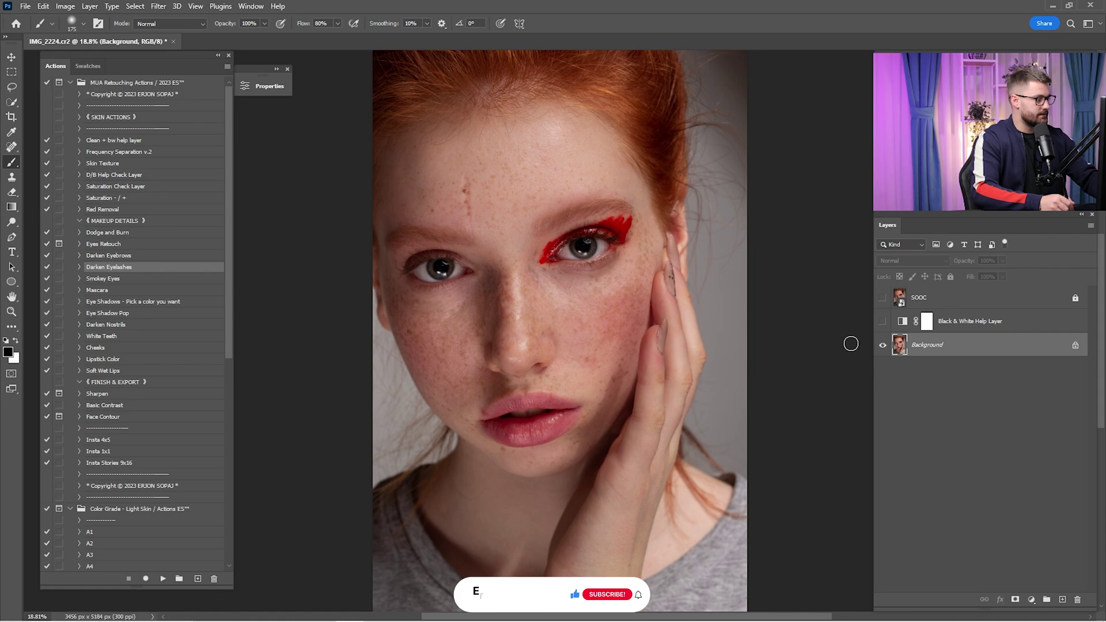
# - Run the Frequency Separation v.2 action and patch the vertical forehead mark on the Color / Low Frequency copy layer
pyautogui.click(111, 152)
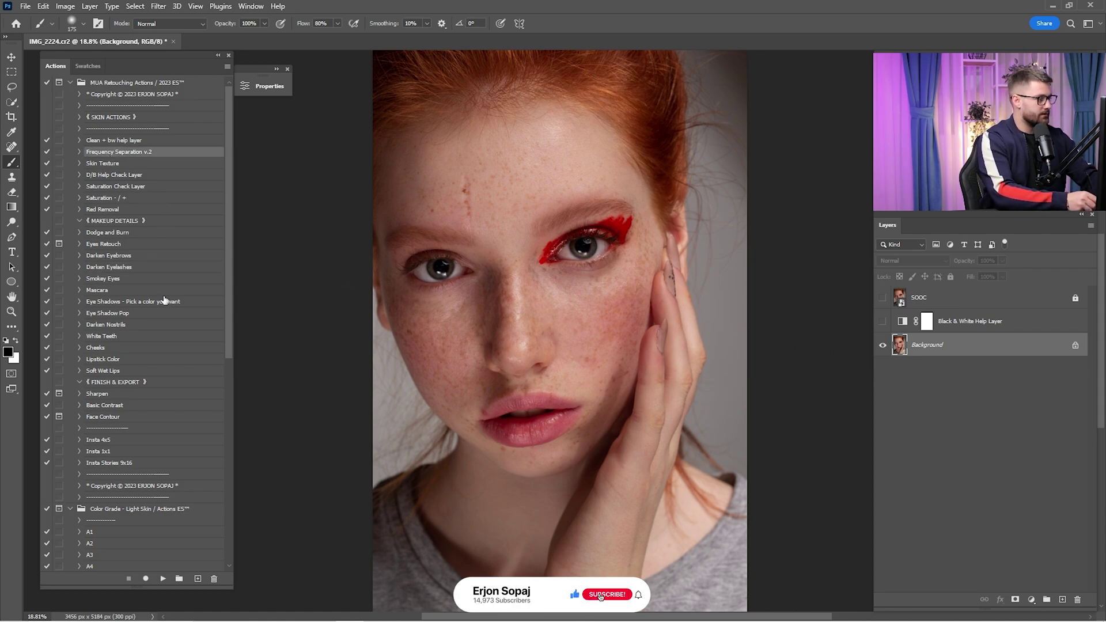
pyautogui.click(164, 579)
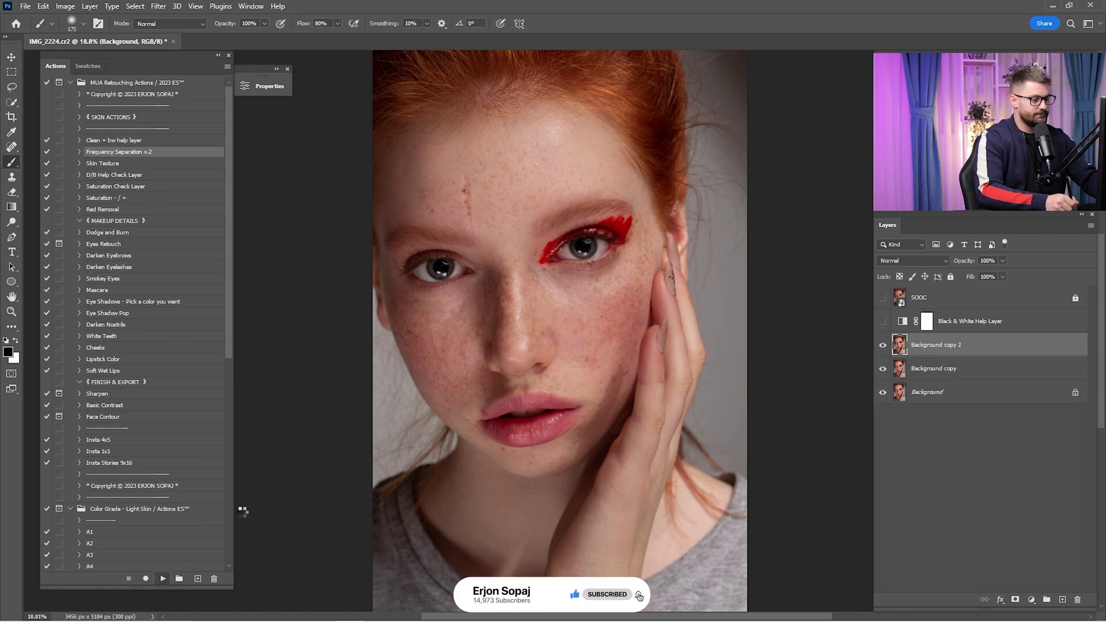
pyautogui.click(921, 401)
pyautogui.moveTo(655, 313); pyautogui.dragTo(786, 347)
pyautogui.press('z')
pyautogui.moveTo(598, 229)
pyautogui.mouseDown()
pyautogui.moveTo(635, 266)
pyautogui.moveTo(630, 349)
pyautogui.moveTo(629, 271)
pyautogui.mouseUp()
pyautogui.press('j')
pyautogui.moveTo(608, 311); pyautogui.dragTo(571, 309)
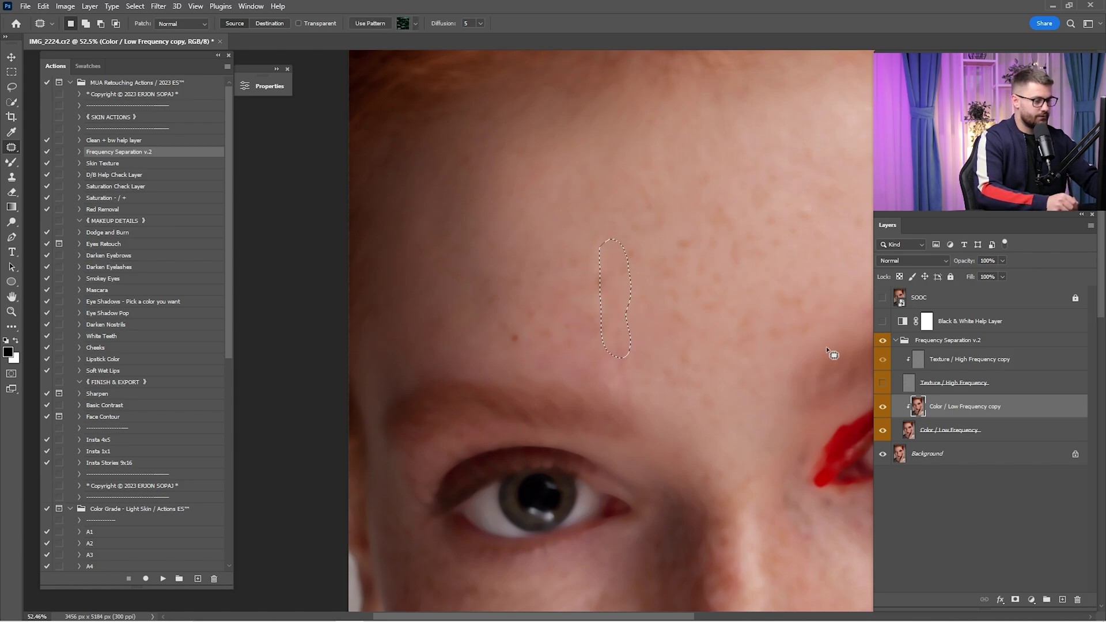
# - Show the Texture / High Frequency layer again and clear the patch selection on the forehead
pyautogui.click(881, 385)
pyautogui.click(945, 359)
pyautogui.hotkey('ctrl', 'd')
pyautogui.press('z')
pyautogui.moveTo(651, 347); pyautogui.dragTo(720, 346)
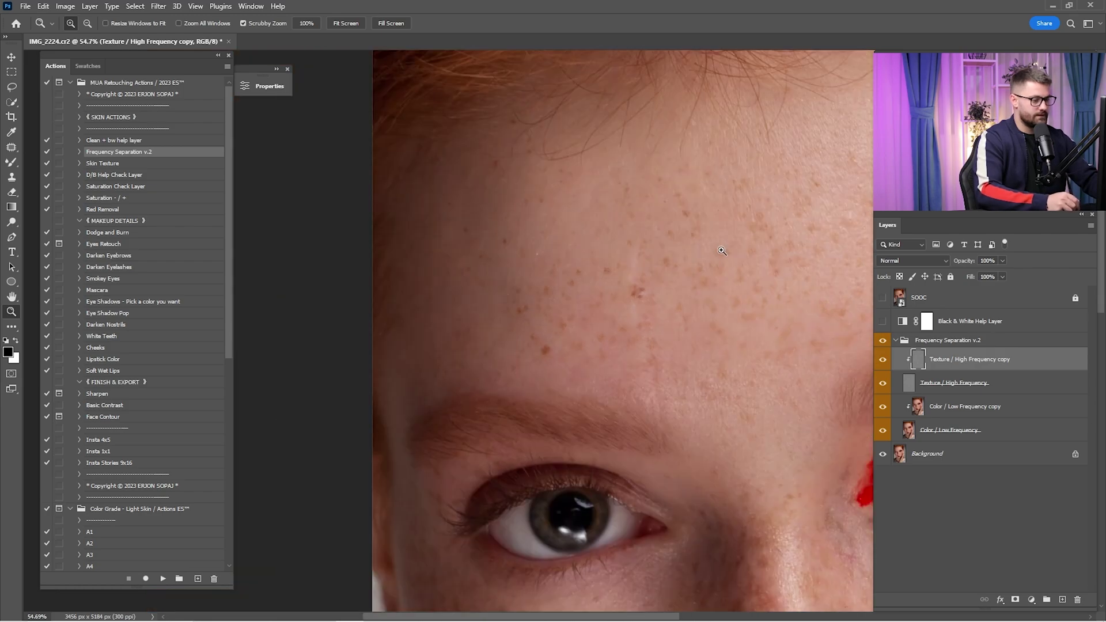
# - Compare the whole portrait with and without the Color / Low Frequency copy layer
pyautogui.hotkey('ctrl', '0')
pyautogui.click(918, 406)
pyautogui.click(883, 407)
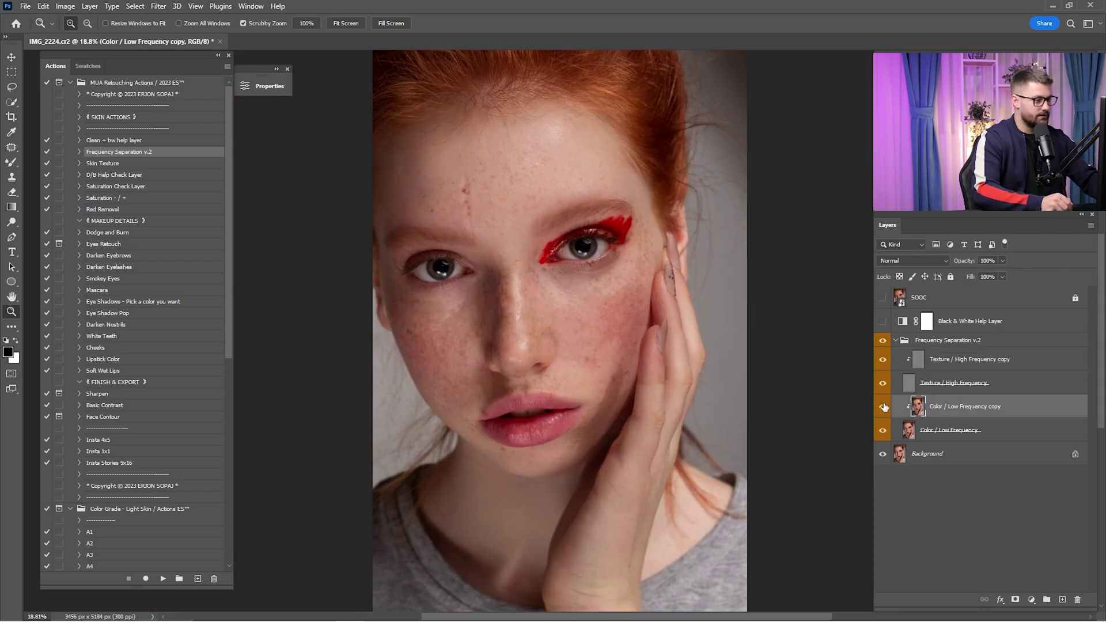
# - Clone clean skin texture over the central forehead mark on the Texture / High Frequency copy layer with the Clone Stamp tool
pyautogui.click(946, 367)
pyautogui.moveTo(579, 255); pyautogui.dragTo(658, 317)
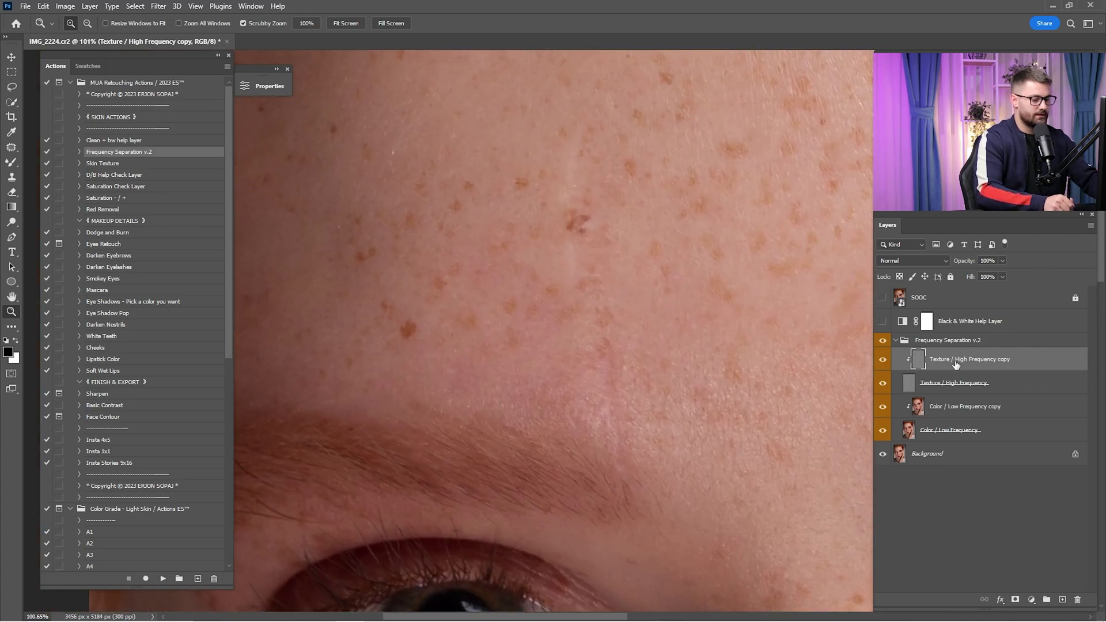
pyautogui.click(13, 178)
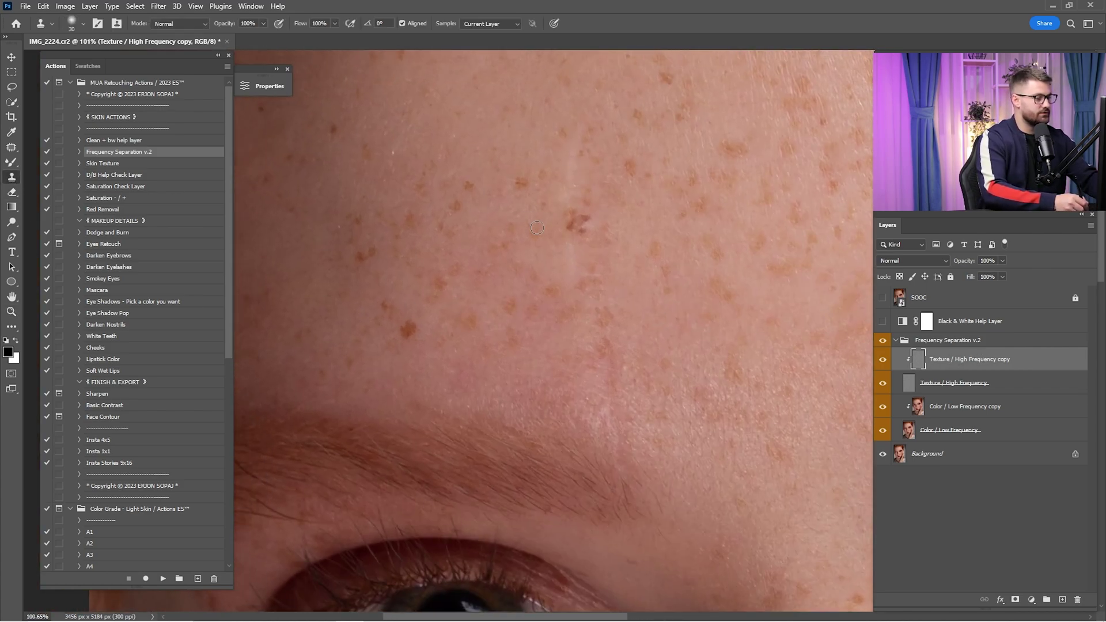
pyautogui.moveTo(550, 235); pyautogui.dragTo(519, 293)
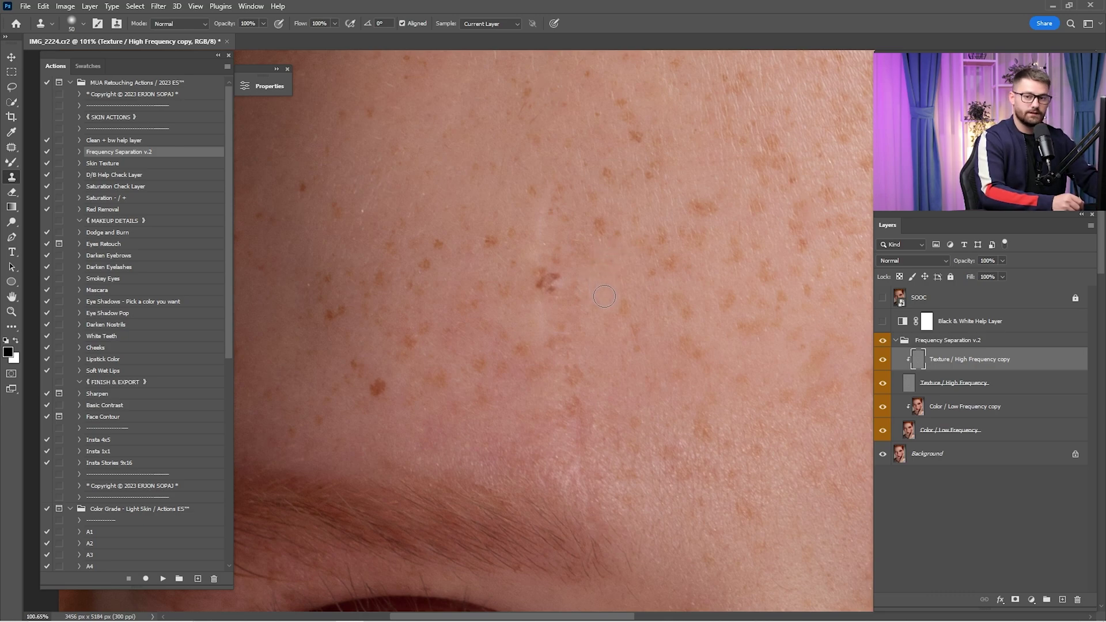
pyautogui.press('alt')
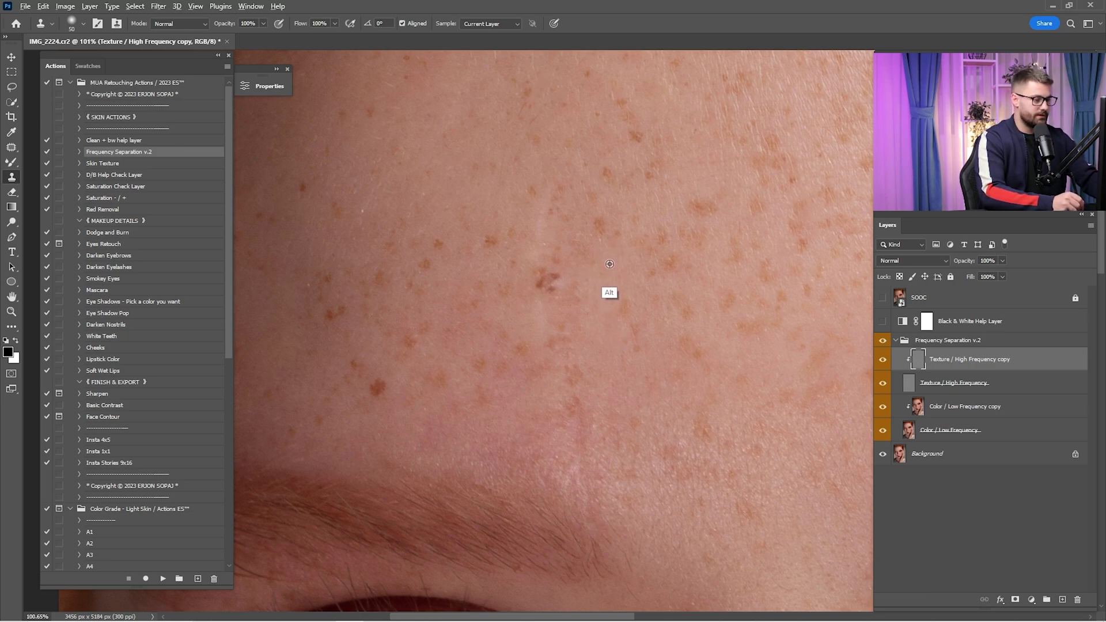
pyautogui.click(552, 290)
pyautogui.press('alt')
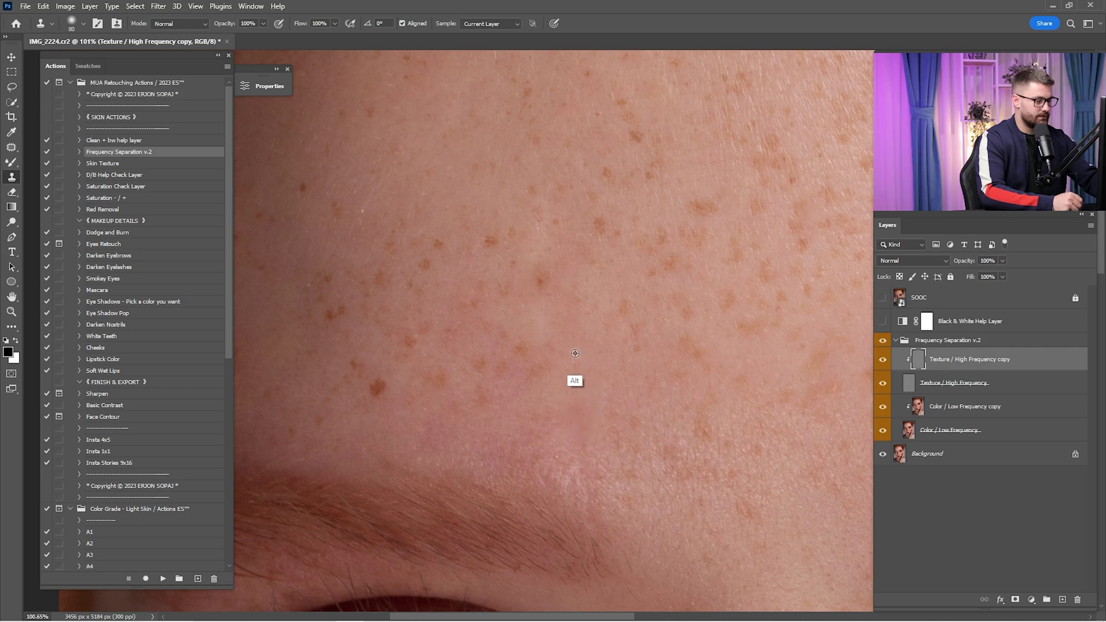
# - Patch the remaining dark spot at the forehead mark on the Color / Low Frequency copy layer and clear the selection
pyautogui.click(939, 408)
pyautogui.press('j')
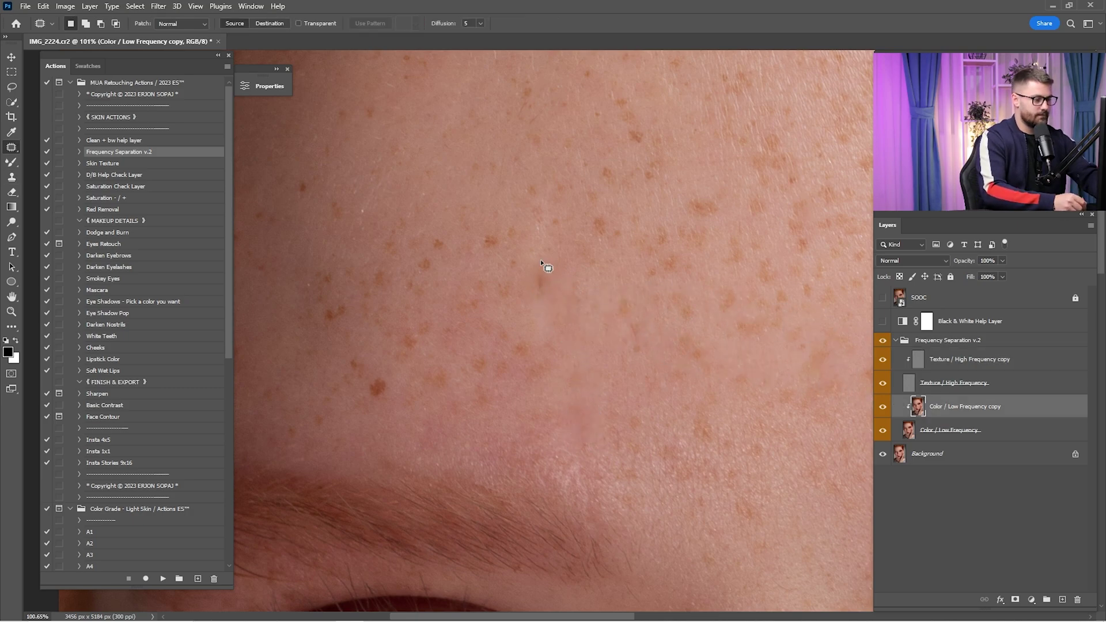
pyautogui.hotkey('ctrl', 'd')
pyautogui.hotkey('ctrl', '0')
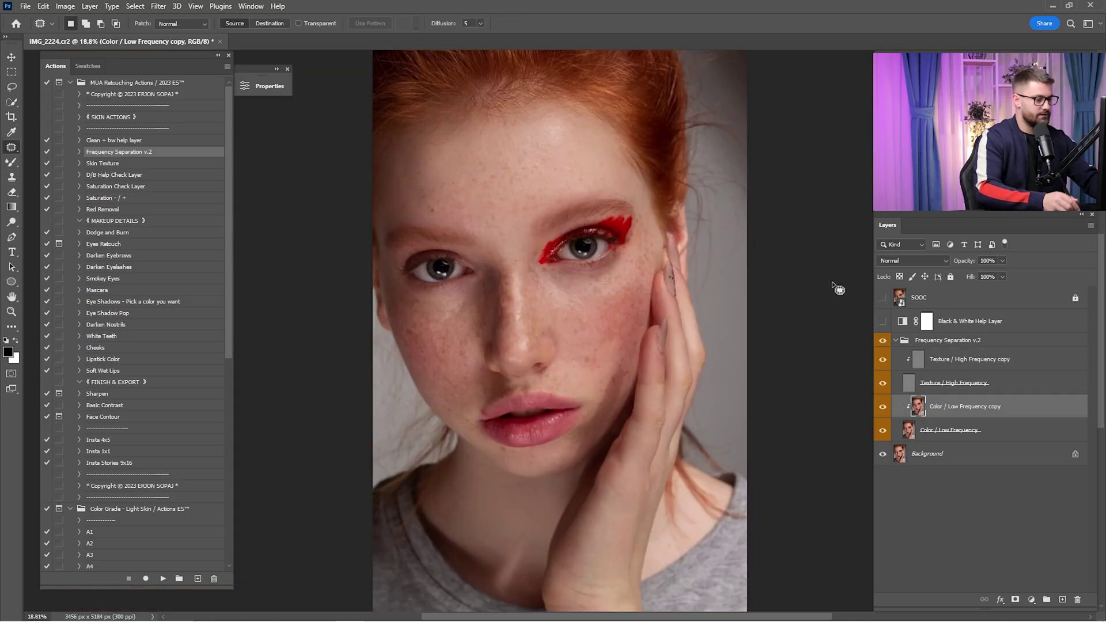
# - Compare the portrait with and without the Frequency Separation v.2 group
pyautogui.click(945, 341)
pyautogui.click(883, 341)
pyautogui.click(883, 342)
pyautogui.click(883, 341)
pyautogui.click(883, 341)
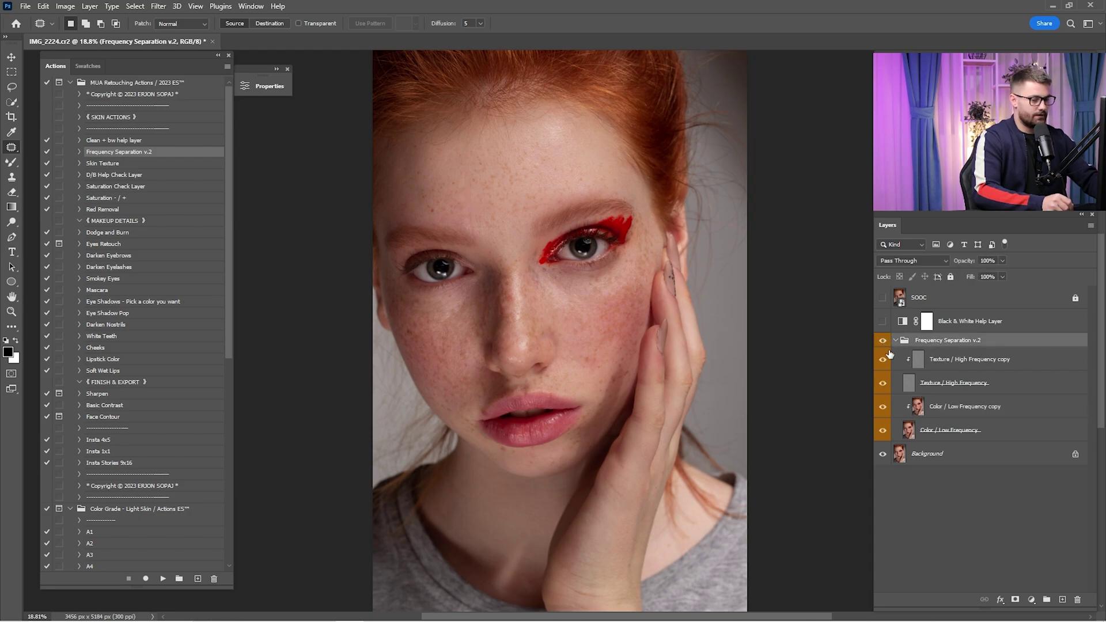
# - Hide the Texture / High Frequency layer and patch the uneven color spots in the central forehead on the Color / Low Frequency copy layer
pyautogui.click(883, 383)
pyautogui.click(968, 407)
pyautogui.press('z')
pyautogui.moveTo(418, 160); pyautogui.dragTo(627, 328)
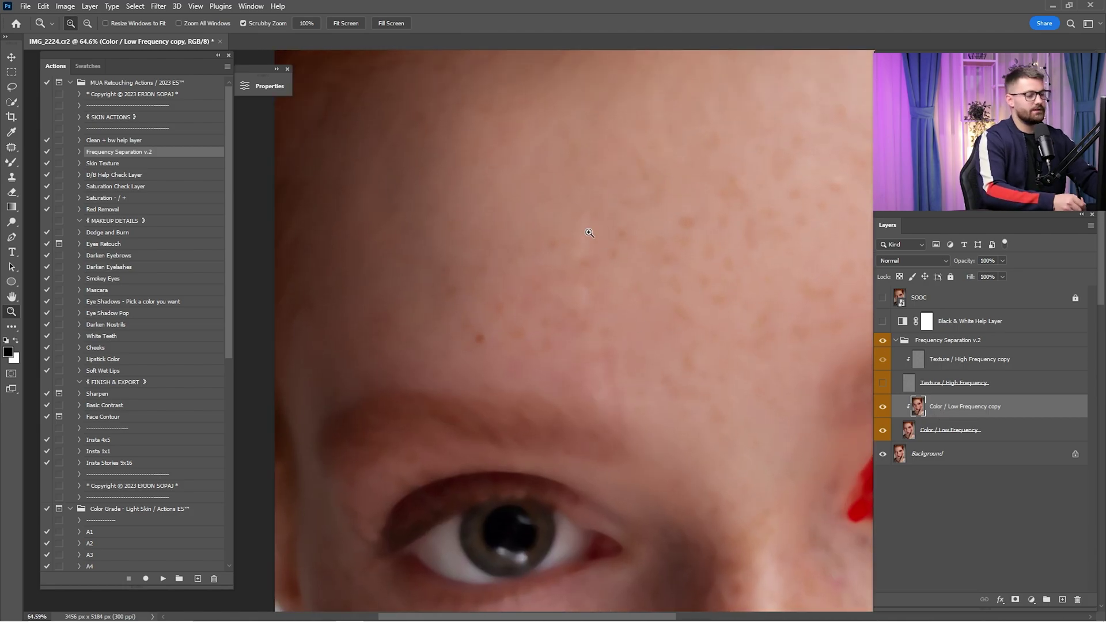
pyautogui.press('l')
pyautogui.rightClick(11, 148)
pyautogui.click(53, 169)
pyautogui.moveTo(601, 211); pyautogui.dragTo(577, 219)
pyautogui.moveTo(586, 239); pyautogui.dragTo(526, 183)
pyautogui.hotkey('ctrl', 'd')
pyautogui.moveTo(595, 281); pyautogui.dragTo(583, 284)
pyautogui.hotkey('ctrl', 'd')
pyautogui.moveTo(592, 298)
pyautogui.mouseDown()
pyautogui.moveTo(597, 350)
pyautogui.moveTo(658, 342)
pyautogui.mouseUp()
pyautogui.hotkey('ctrl', 'd')
# - Clone clean texture over the skin above the inner end of the unpainted eye's brow on the Texture / High Frequency copy layer
pyautogui.click(915, 368)
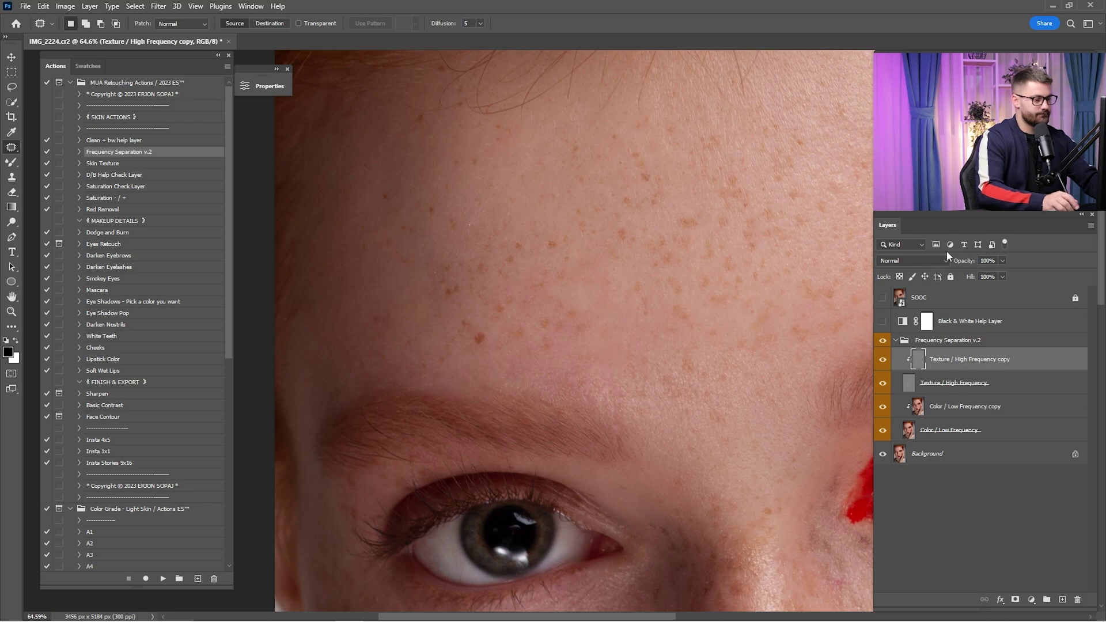
pyautogui.hotkey('ctrl', '0')
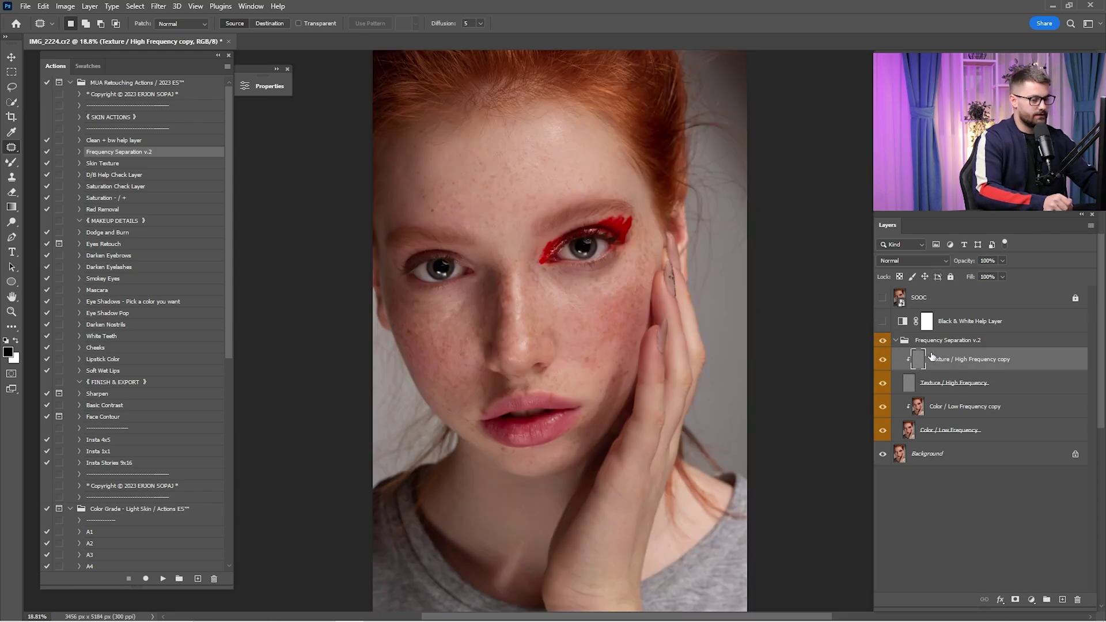
pyautogui.press('z')
pyautogui.moveTo(467, 220); pyautogui.dragTo(522, 248)
pyautogui.press('s')
pyautogui.moveTo(521, 247)
pyautogui.mouseDown()
pyautogui.moveTo(554, 281)
pyautogui.moveTo(515, 270)
pyautogui.moveTo(571, 291)
pyautogui.mouseUp()
pyautogui.keyDown('alt'); pyautogui.click(563, 232); pyautogui.keyUp('alt')
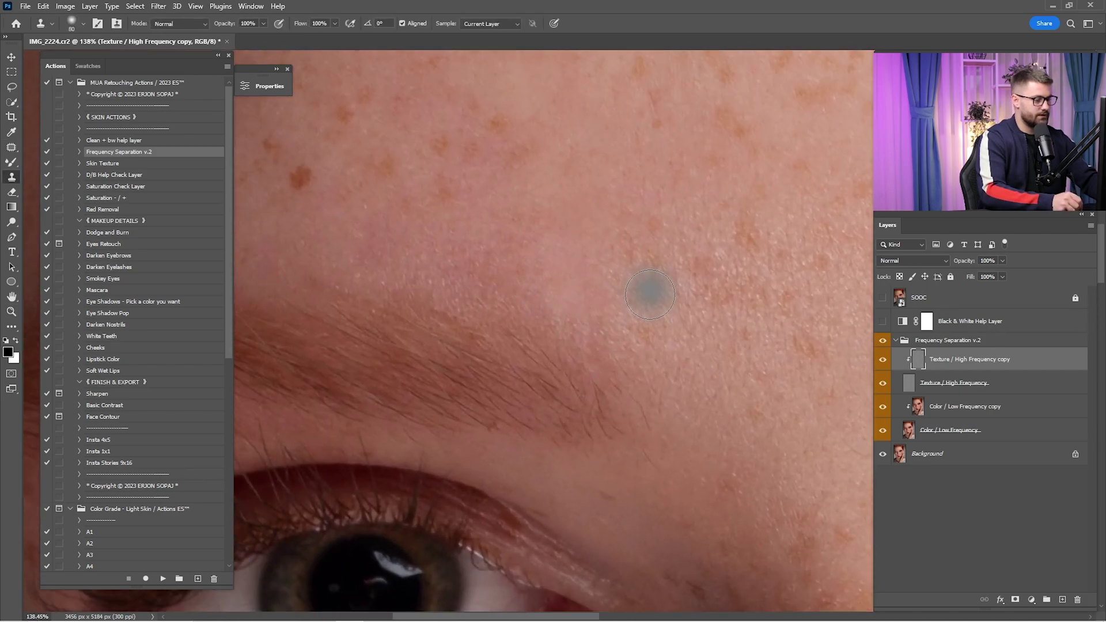
# - Collapse the Frequency Separation v.2 group and compare the full portrait with and without it
pyautogui.hotkey('ctrl', '0')
pyautogui.click(902, 342)
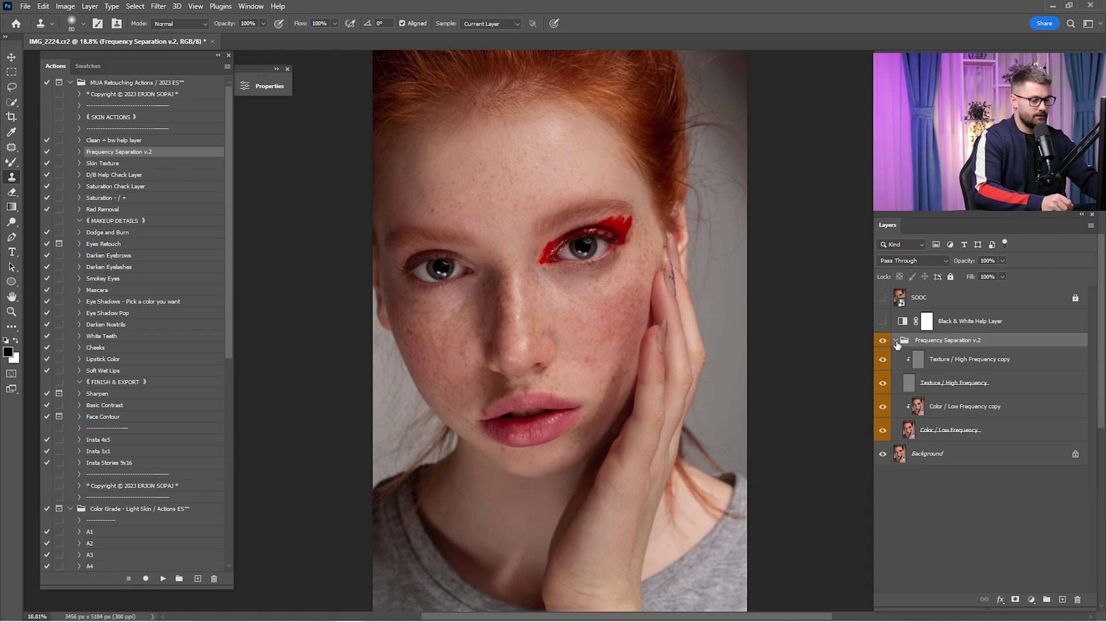
pyautogui.click(895, 341)
pyautogui.click(882, 341)
pyautogui.click(883, 340)
pyautogui.click(882, 340)
pyautogui.click(883, 339)
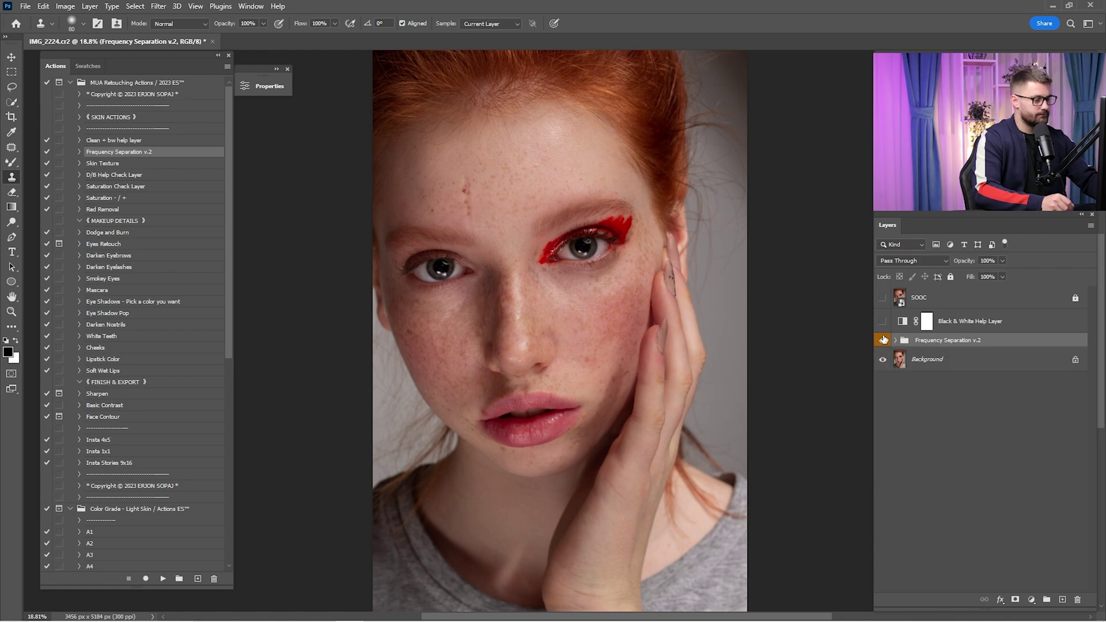
# - Merge the Frequency Separation v.2 group with the Background layer
pyautogui.keyDown('ctrl'); pyautogui.click(928, 362); pyautogui.keyUp('ctrl')
pyautogui.rightClick(927, 362)
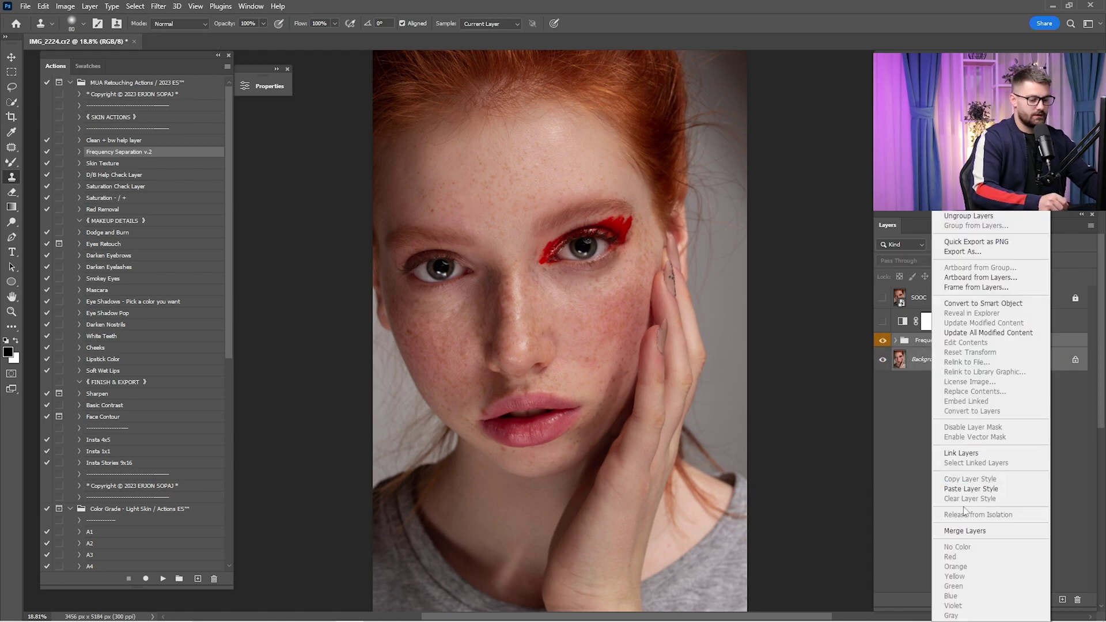
pyautogui.click(966, 530)
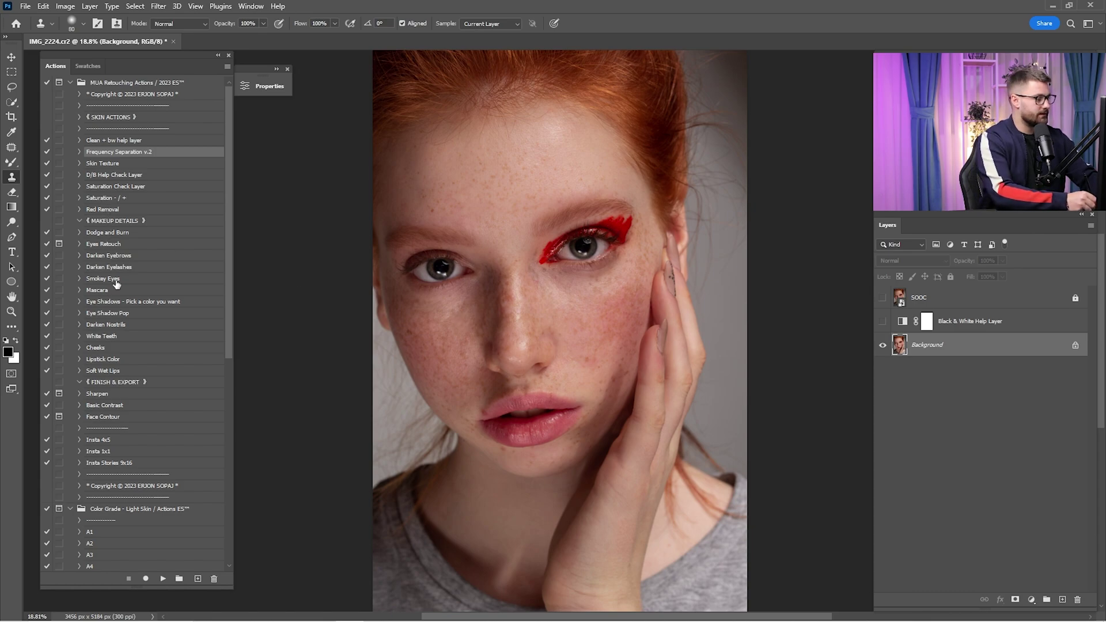
# - Run the Dodge and Burn action and prepare the Brush tool on the Dodge layer's mask
pyautogui.click(119, 233)
pyautogui.click(161, 578)
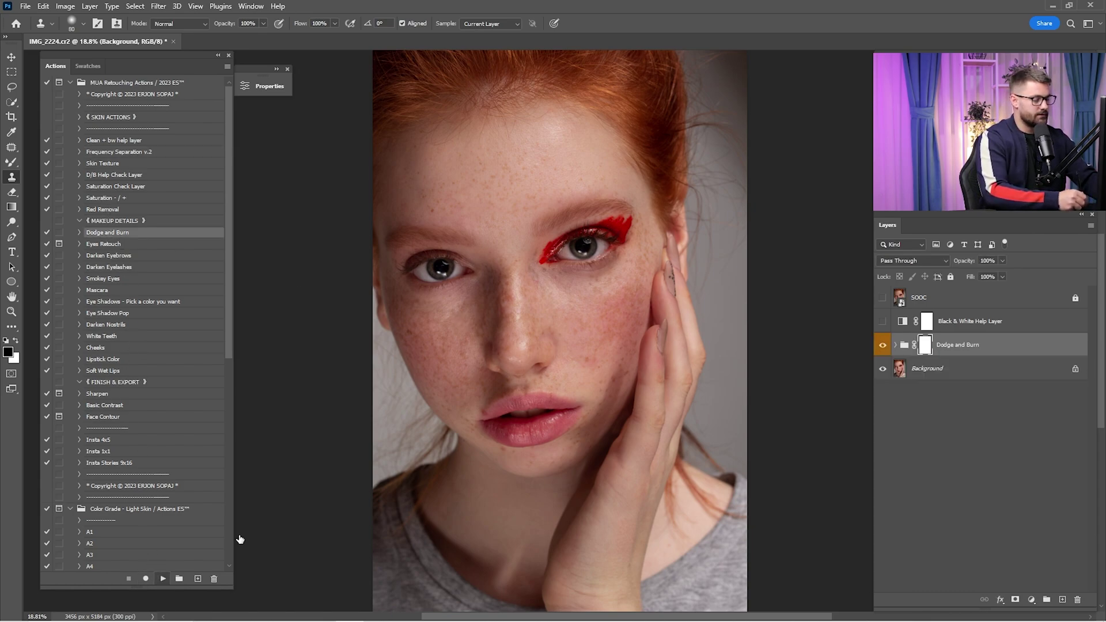
pyautogui.press('b')
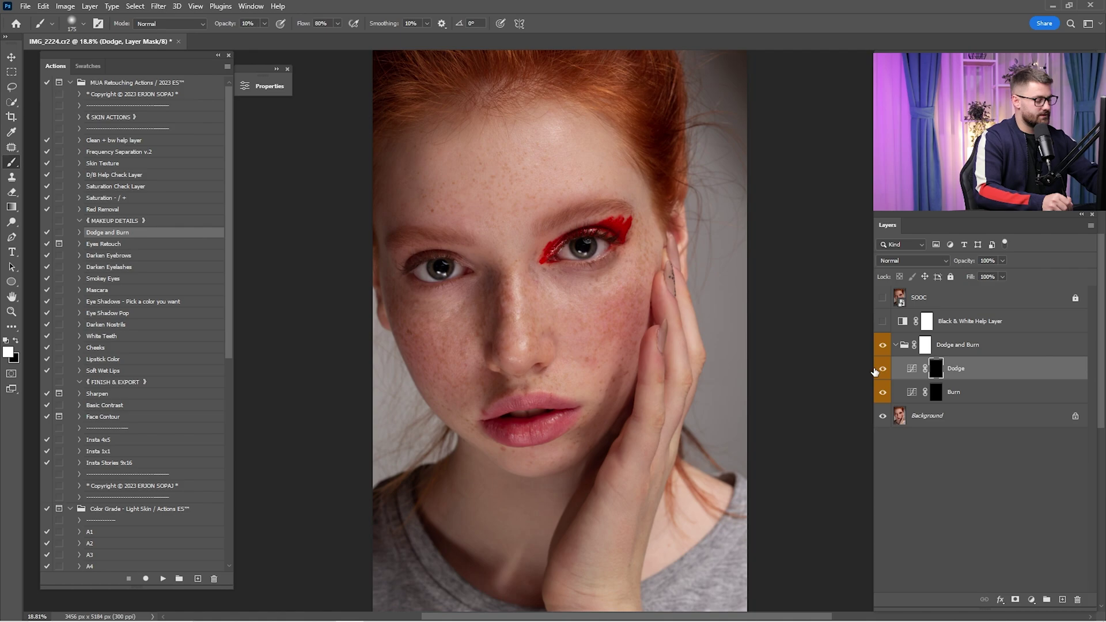
# - Brighten the forehead on the Dodge mask with a soft white 900 px brush at 10% opacity
pyautogui.press(']')
pyautogui.press(']')
pyautogui.press(']')
pyautogui.press(']')
pyautogui.press(']')
pyautogui.press(']')
pyautogui.press(']')
pyautogui.press(']')
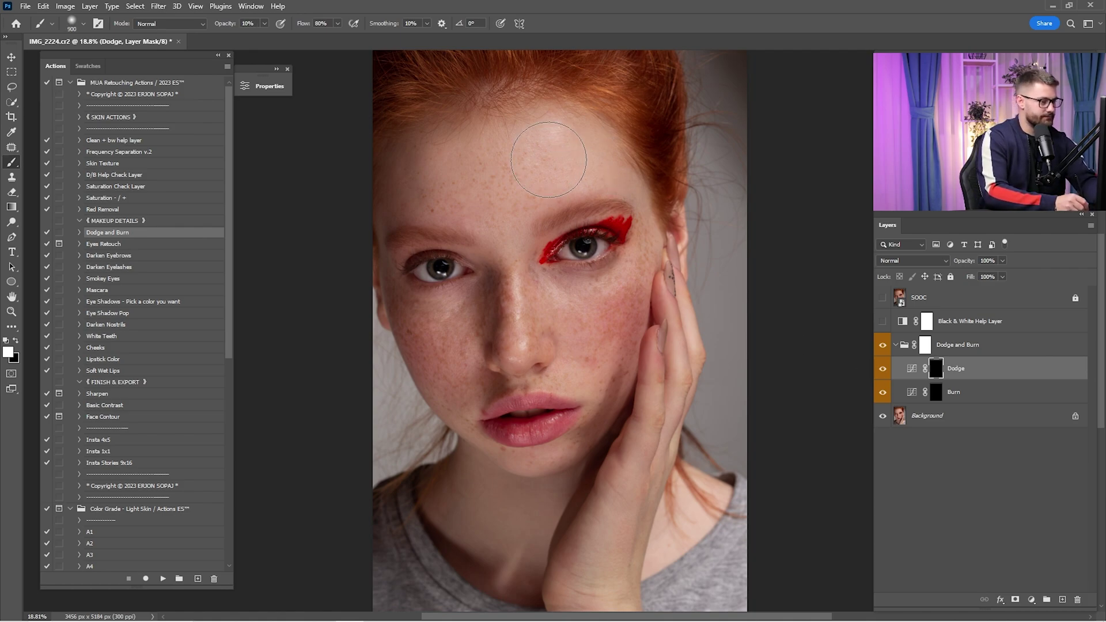
# - Set the brush opacity to 20% and highlight the nose bridge on the Dodge mask, reducing the brush to 100 px
pyautogui.press('2')
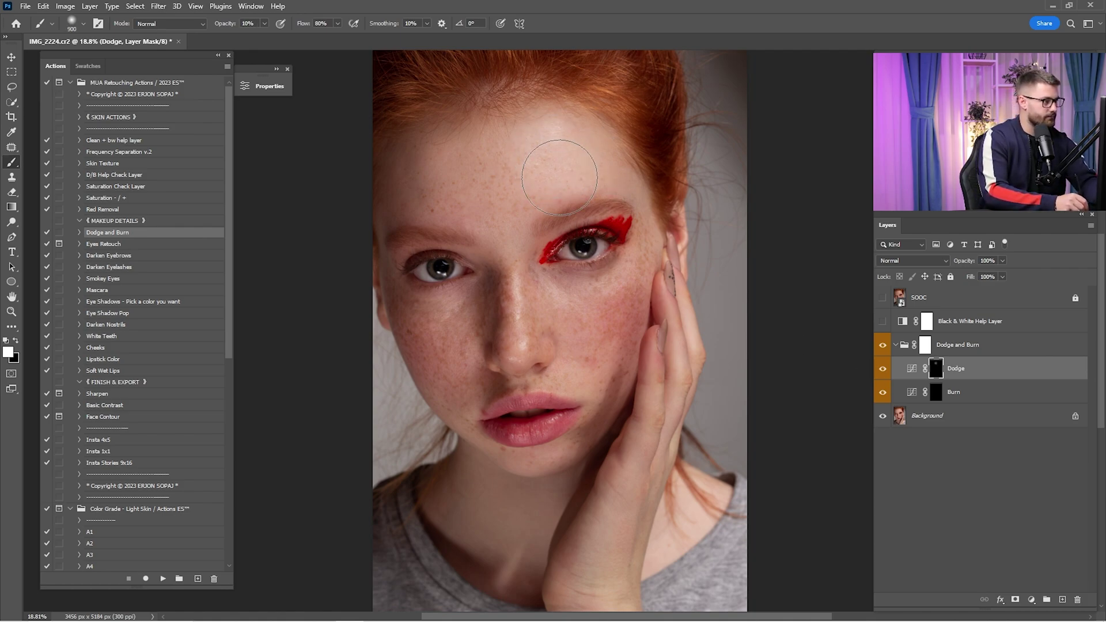
pyautogui.press('[')
pyautogui.press('[')
pyautogui.press('[')
pyautogui.press('[')
pyautogui.press('[')
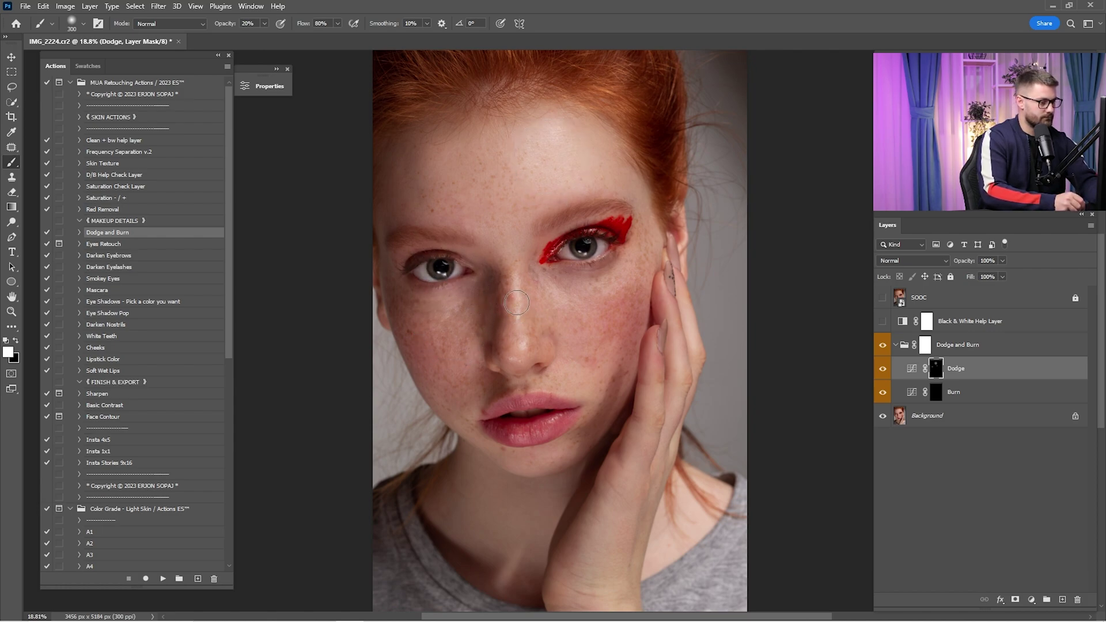
pyautogui.press('[')
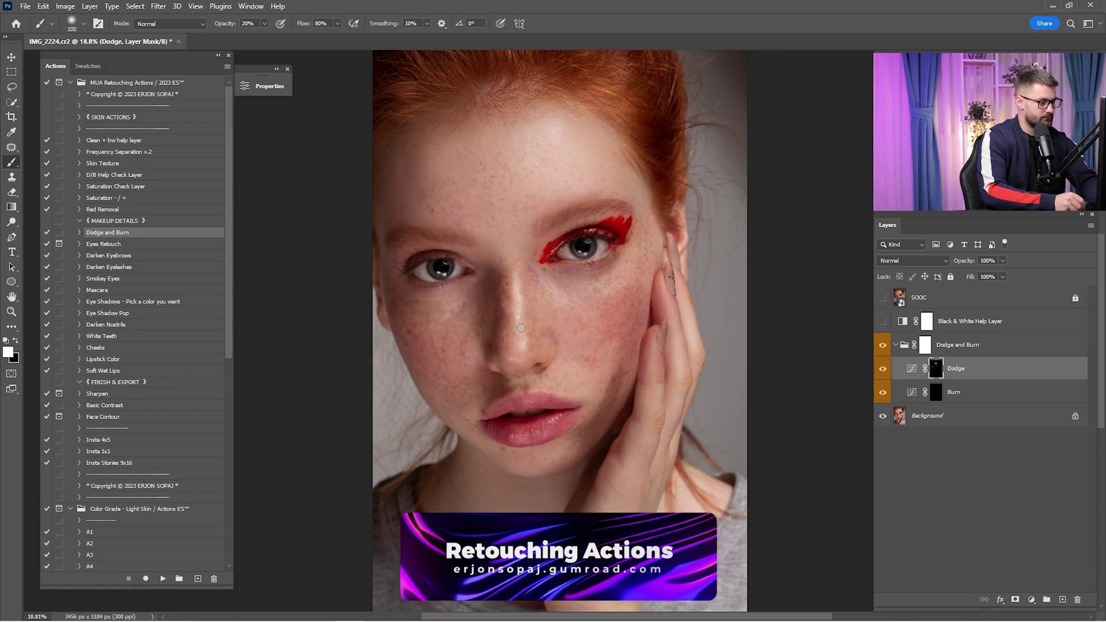
# - Enlarge the brush to 900 px and brighten the lip and chin area on the Dodge mask
pyautogui.press(']')
pyautogui.press(']')
pyautogui.press(']')
pyautogui.press(']')
pyautogui.press(']')
pyautogui.press(']')
pyautogui.press(']')
pyautogui.press(']')
pyautogui.press(']')
pyautogui.press(']')
pyautogui.press(']')
pyautogui.press(']')
pyautogui.press(']')
pyautogui.press(']')
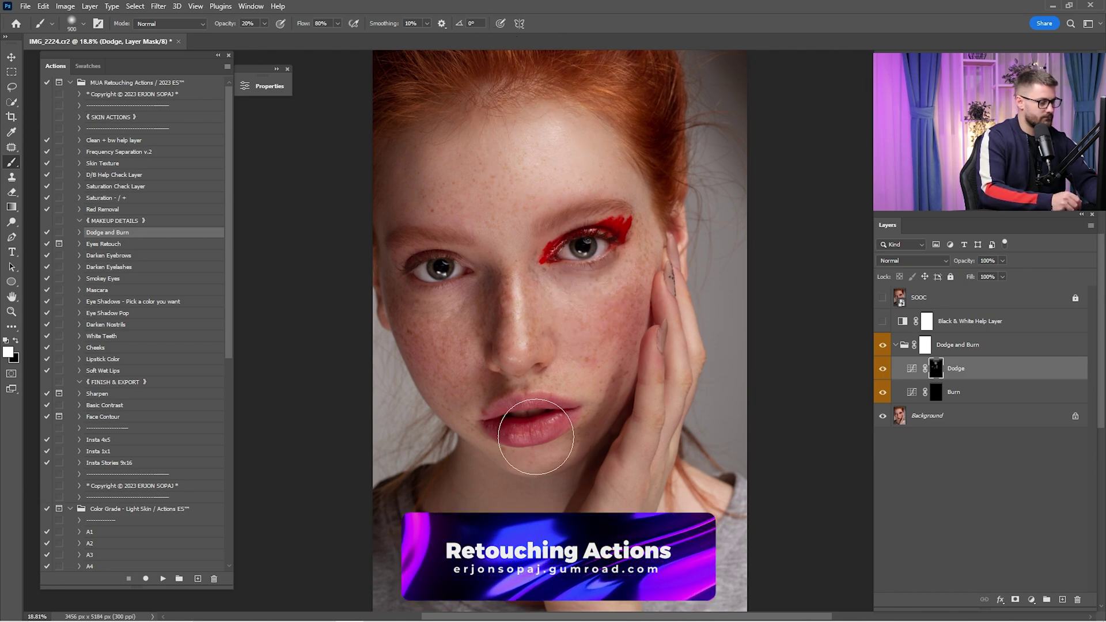
# - Brighten the middle of the forehead on the Dodge mask with a brush of about 1000 px
pyautogui.press(']')
pyautogui.press(']')
pyautogui.press(']')
pyautogui.press(']')
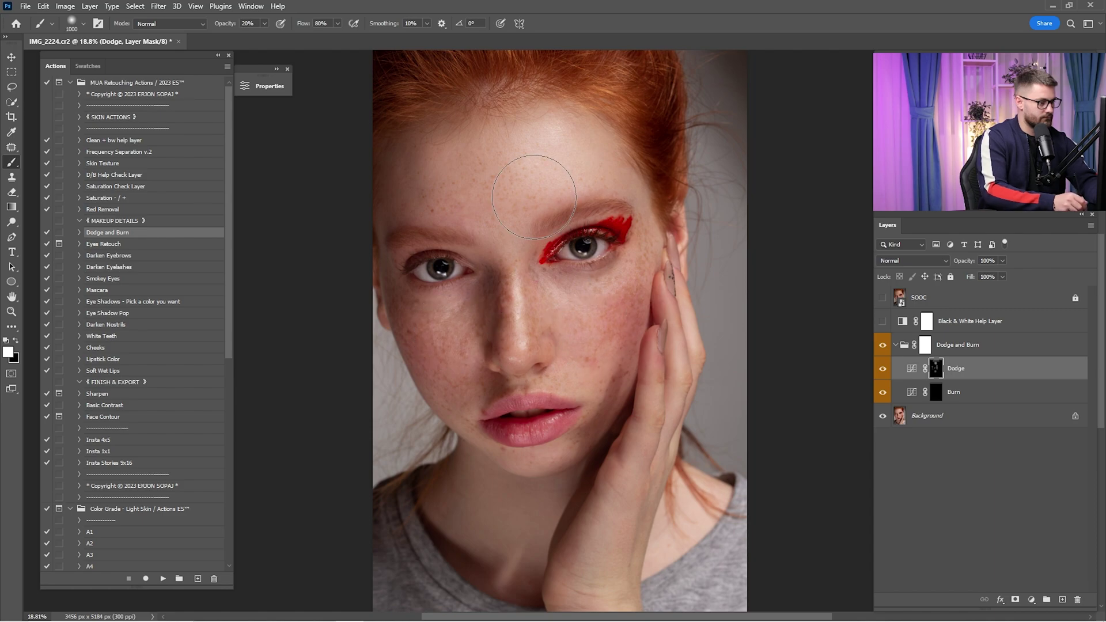
pyautogui.press('[')
# - Compare the portrait with and without the Dodge layer
pyautogui.click(884, 368)
pyautogui.click(885, 369)
pyautogui.click(885, 370)
pyautogui.click(885, 372)
pyautogui.click(885, 372)
pyautogui.click(885, 371)
# - Tone down the nose highlight by painting black on the Dodge mask with a 175 px brush
pyautogui.press('z')
pyautogui.moveTo(505, 325); pyautogui.dragTo(565, 356)
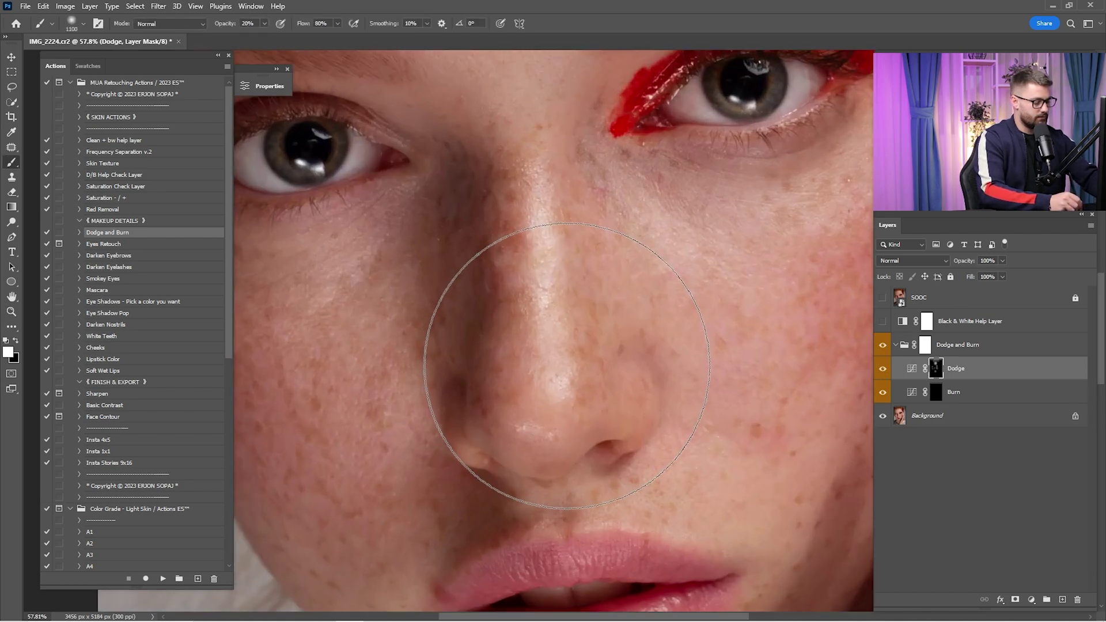
pyautogui.press('[')
pyautogui.press('[')
pyautogui.press('[')
pyautogui.press('[')
pyautogui.press('[')
pyautogui.press('[')
pyautogui.press('[')
pyautogui.press('[')
pyautogui.press('[')
pyautogui.press('[')
pyautogui.press('[')
pyautogui.press('x')
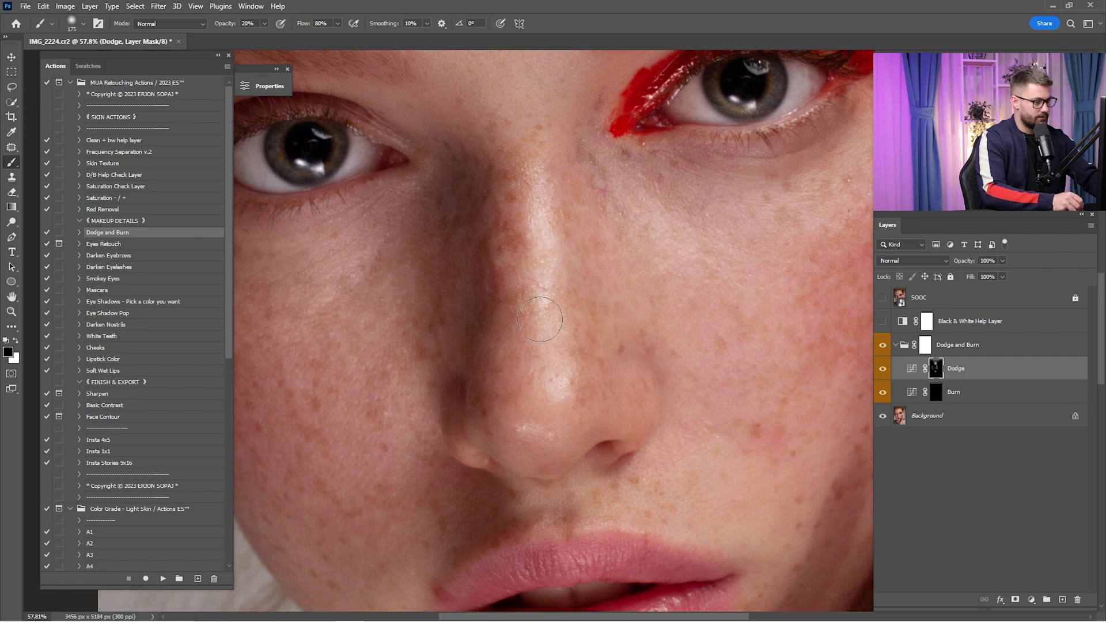
# - Compare the portrait with and without the Dodge layer and set that layer's opacity to 50%
pyautogui.scroll(-5, 611, 278)
pyautogui.click(882, 369)
pyautogui.click(882, 370)
pyautogui.click(883, 370)
pyautogui.click(882, 370)
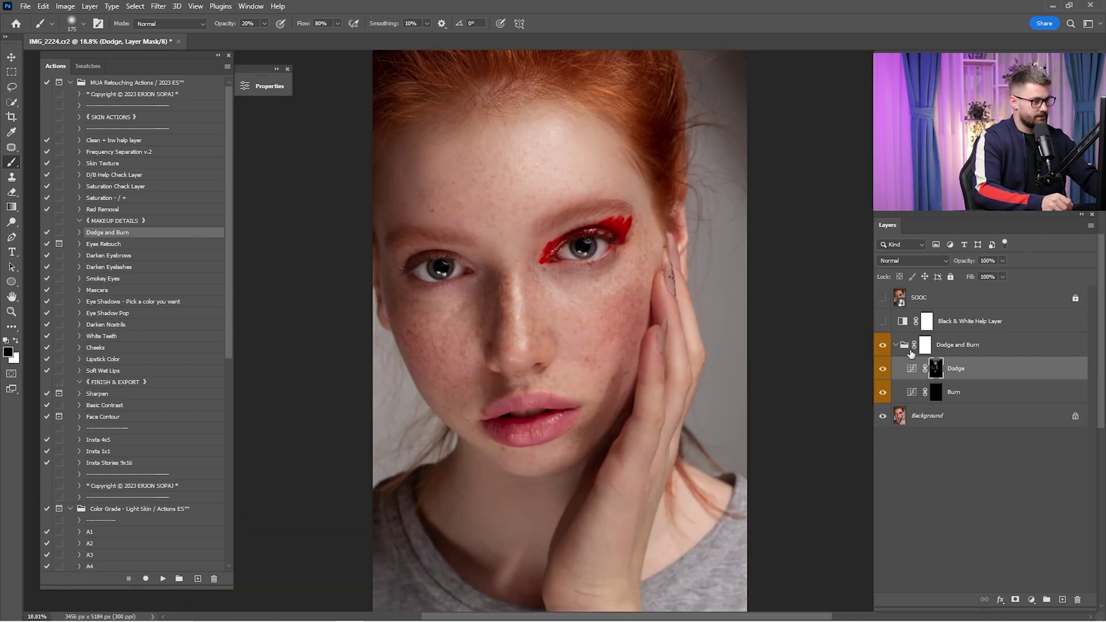
pyautogui.write('50')
pyautogui.press('Return')
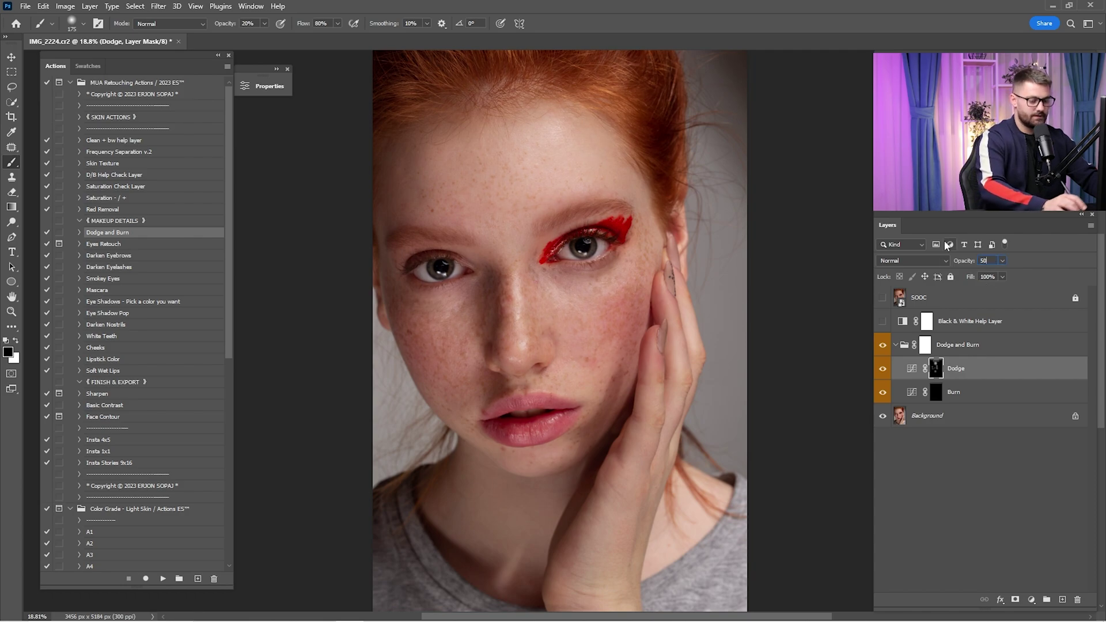
# - Darken the outer edge of the shaded cheek on the Burn mask with a soft white brush at 10% opacity
pyautogui.click(938, 400)
pyautogui.click(883, 393)
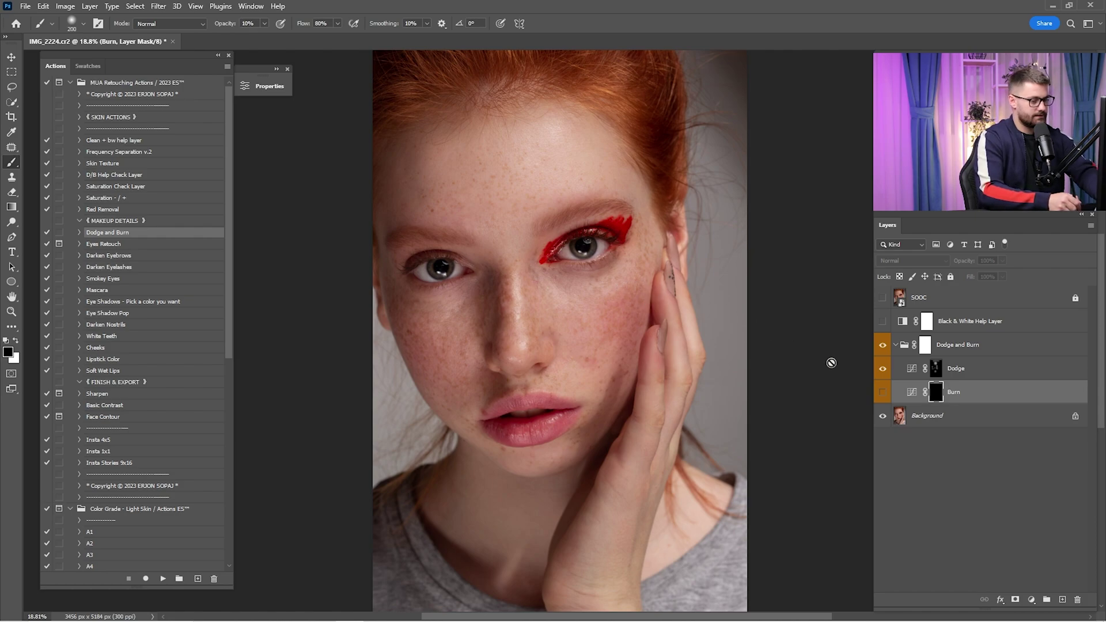
pyautogui.click(882, 394)
pyautogui.press('x')
pyautogui.press(']')
pyautogui.press(']')
pyautogui.press(']')
pyautogui.press(']')
pyautogui.press(']')
pyautogui.press(']')
pyautogui.press(']')
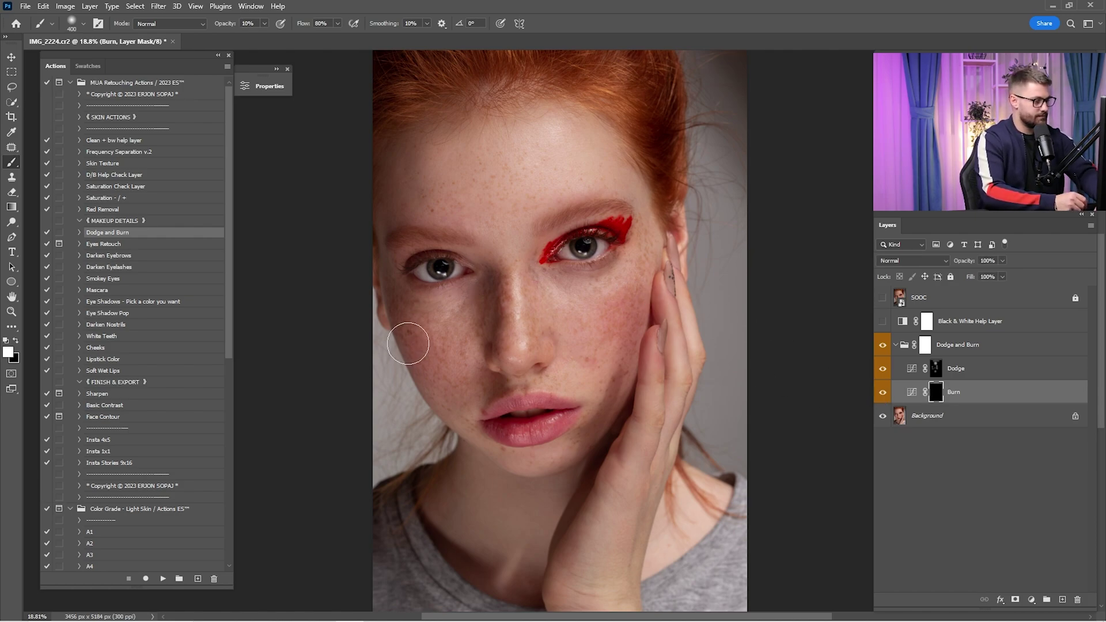
# - Deepen the shadow side of the nose and face on the Burn mask with a brush of 600 to 700 px
pyautogui.press('[')
pyautogui.press('[')
pyautogui.press('[')
pyautogui.press('[')
pyautogui.press('[')
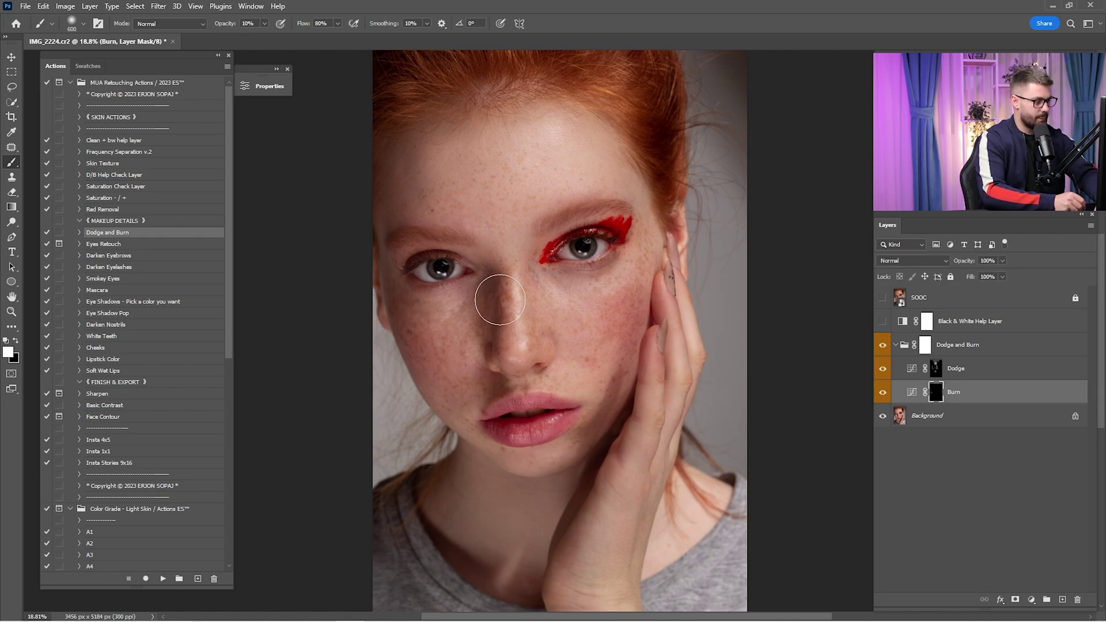
pyautogui.press(']')
pyautogui.press(']')
pyautogui.press(']')
pyautogui.press(']')
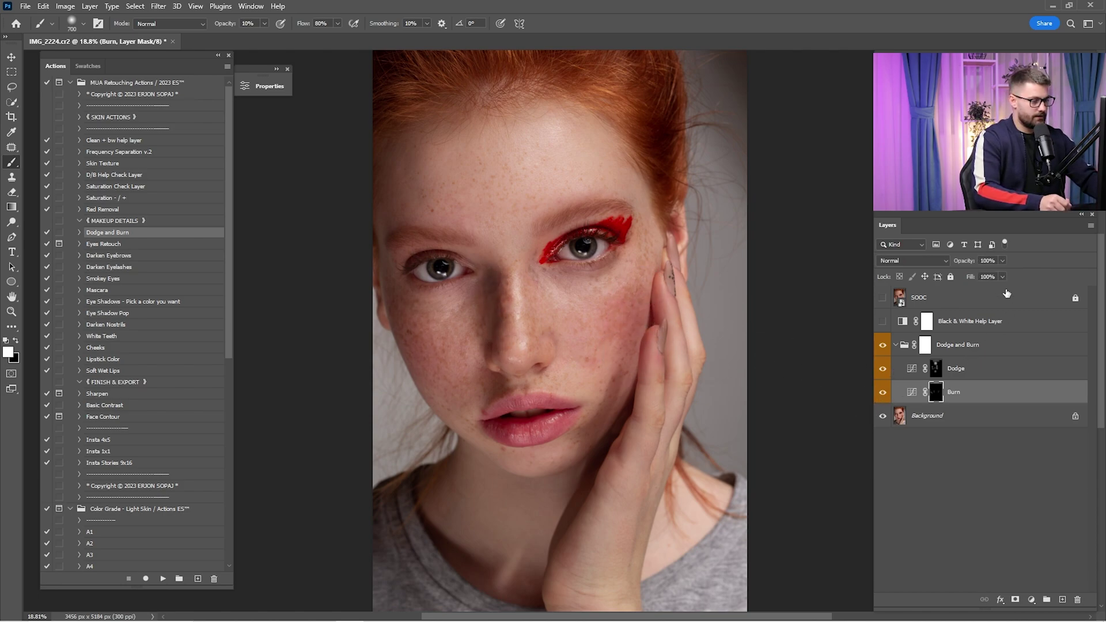
# - Merge the Dodge and Burn group with the Background layer
pyautogui.click(944, 344)
pyautogui.keyDown('ctrl'); pyautogui.click(945, 415); pyautogui.keyUp('ctrl')
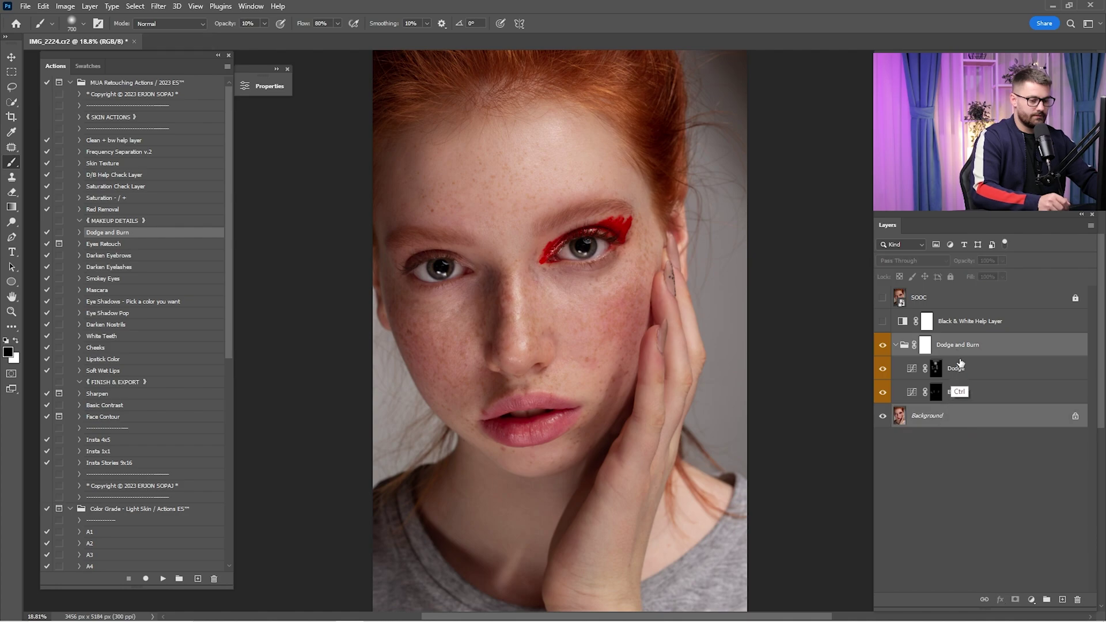
pyautogui.rightClick(959, 369)
pyautogui.click(988, 530)
# - Compare the retouched portrait with the original by repeatedly toggling the SOOC layer
pyautogui.click(881, 299)
pyautogui.click(881, 299)
pyautogui.click(882, 298)
pyautogui.click(882, 298)
pyautogui.click(882, 297)
pyautogui.click(884, 298)
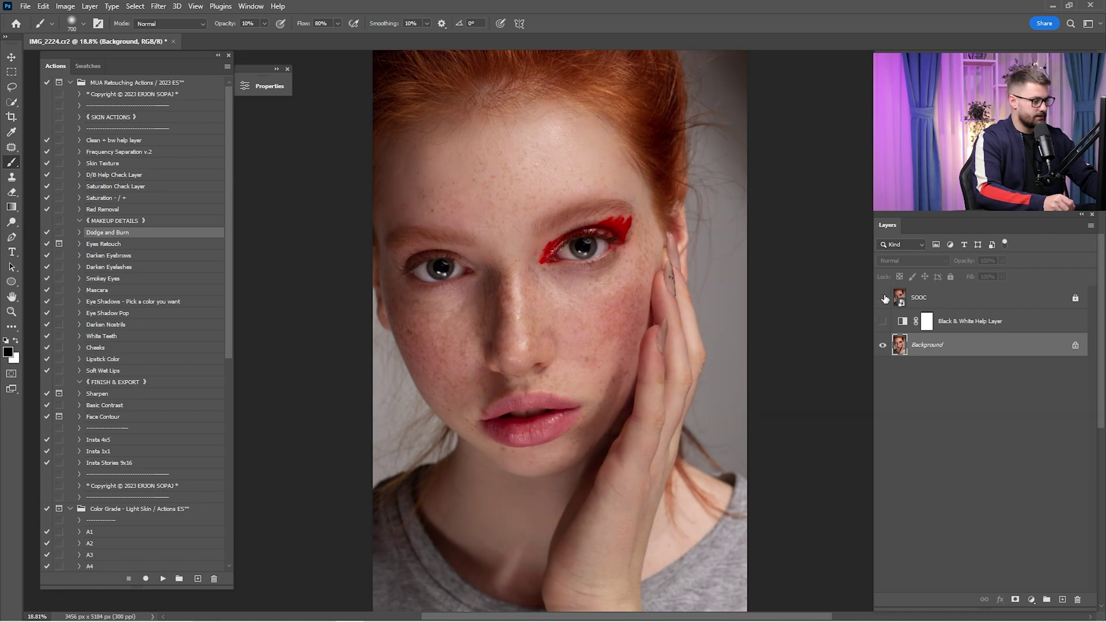
# - Check the merged dodge and burn result against the original SOOC layer once more
pyautogui.click(885, 299)
pyautogui.click(885, 299)
pyautogui.click(886, 299)
pyautogui.click(887, 298)
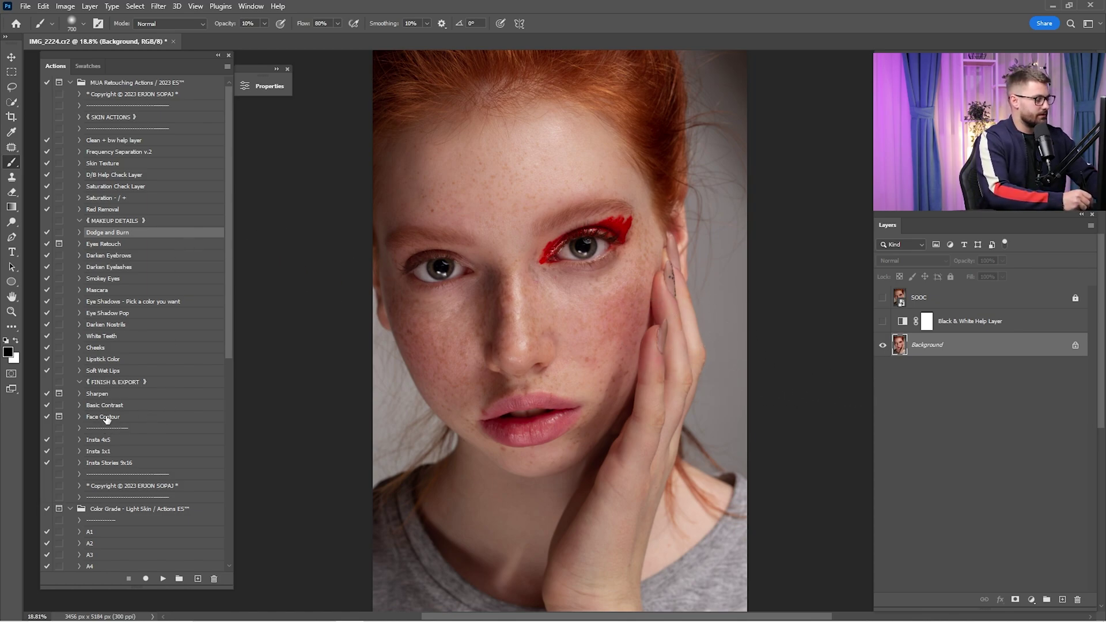
# - Run the Sharpen, Basic Contrast and Face Contour actions together, accepting the offered filter settings
pyautogui.click(107, 418)
pyautogui.keyDown('shift'); pyautogui.click(107, 394); pyautogui.keyUp('shift')
pyautogui.click(163, 579)
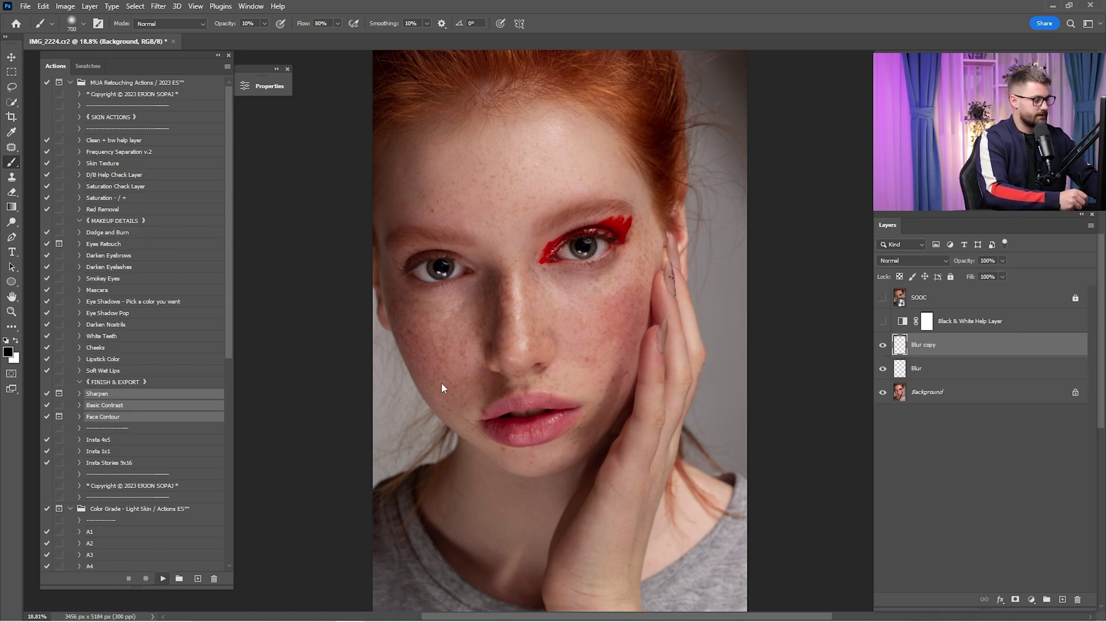
pyautogui.click(522, 245)
pyautogui.press('Return')
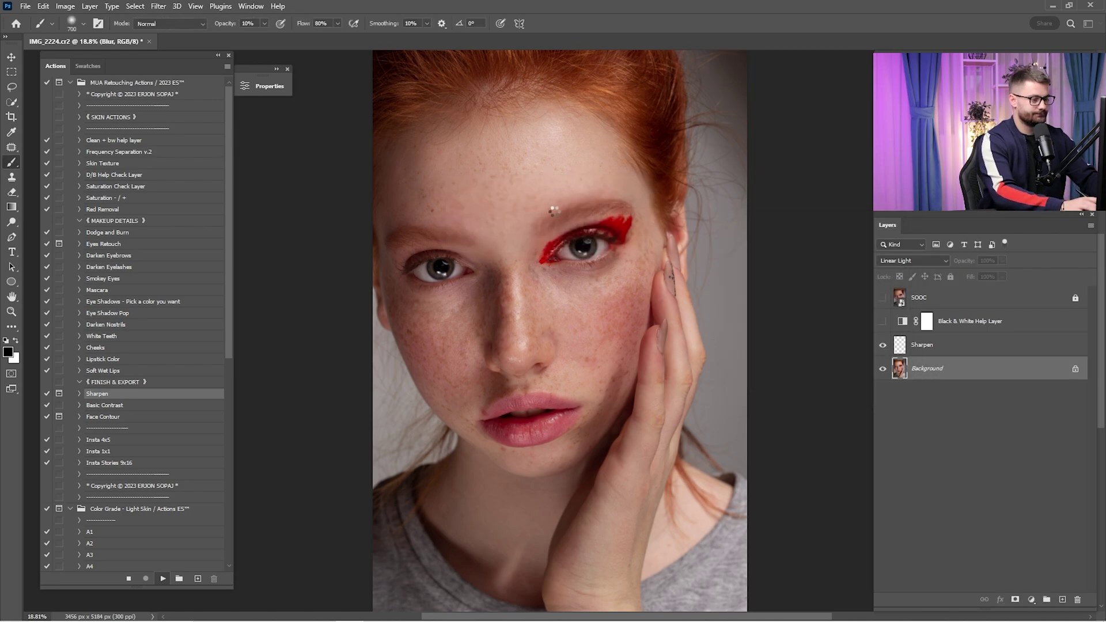
pyautogui.press('Return')
pyautogui.press('Return')
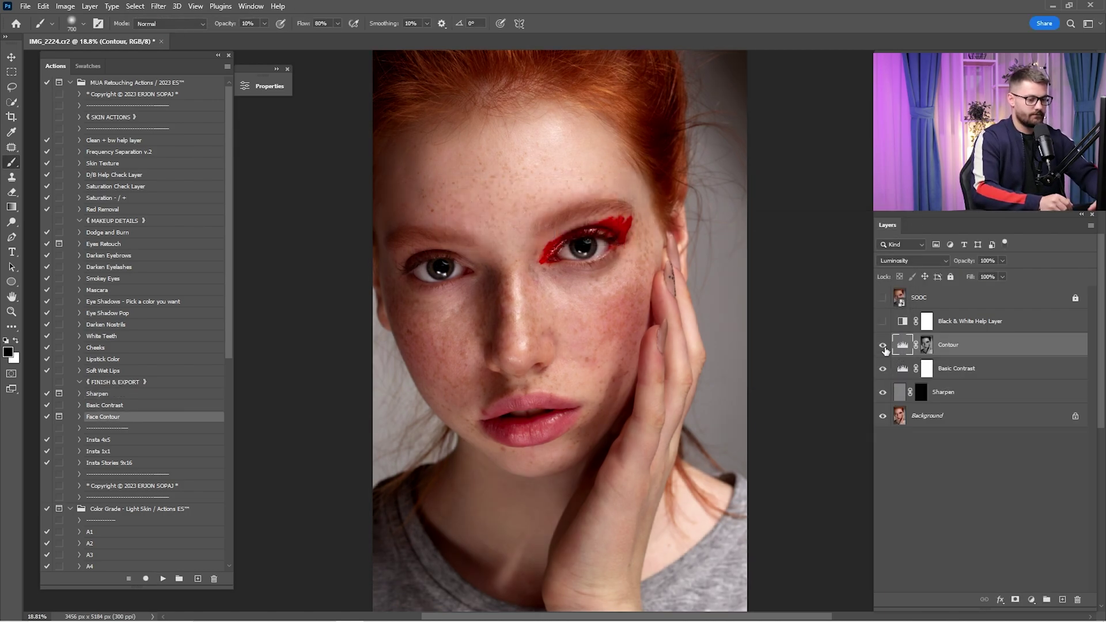
# - Hide the Contour and Basic Contrast layers and invert the Sharpen mask to white to sharpen the whole image
pyautogui.moveTo(883, 345); pyautogui.dragTo(884, 393)
pyautogui.click(922, 398)
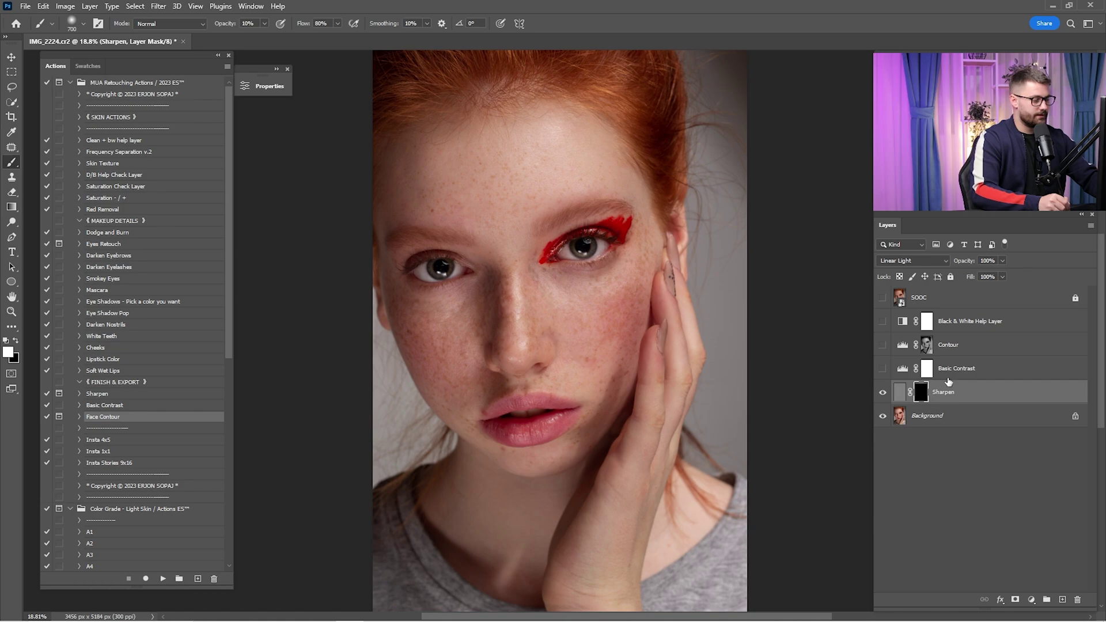
pyautogui.moveTo(618, 349)
pyautogui.mouseDown()
pyautogui.moveTo(755, 403)
pyautogui.moveTo(723, 372)
pyautogui.moveTo(731, 352)
pyautogui.mouseUp()
pyautogui.hotkey('ctrl', 'i')
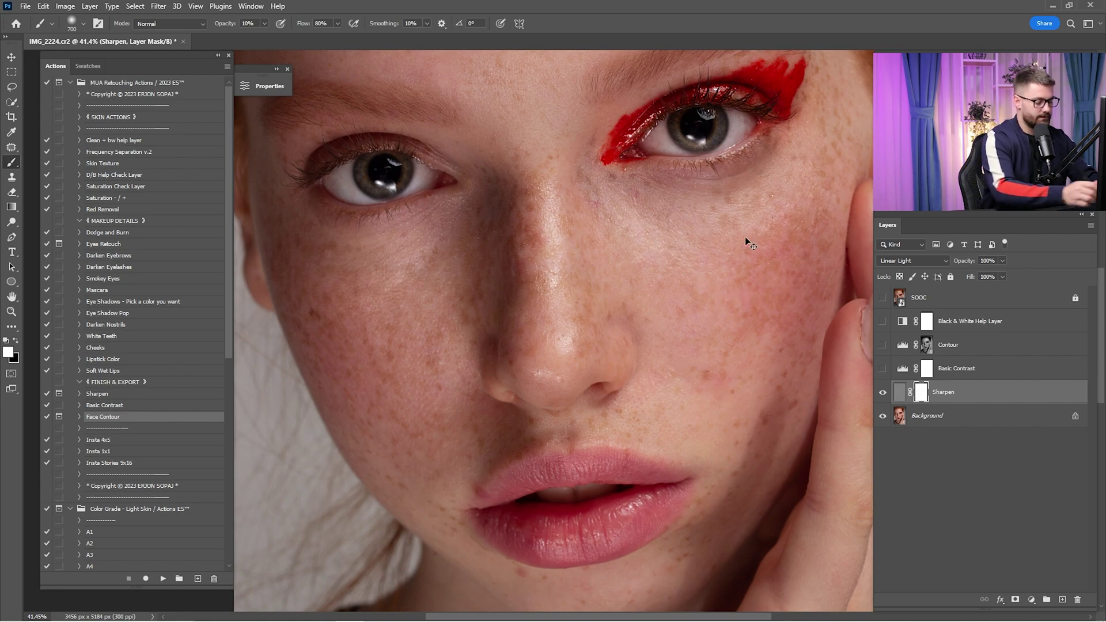
# - Compare the skin texture around the nose and cheek with and without the Sharpen layer
pyautogui.hotkey('ctrl', '0')
pyautogui.click(882, 394)
pyautogui.click(882, 392)
pyautogui.press('z')
pyautogui.moveTo(780, 321); pyautogui.dragTo(847, 323)
pyautogui.click(882, 394)
pyautogui.click(882, 394)
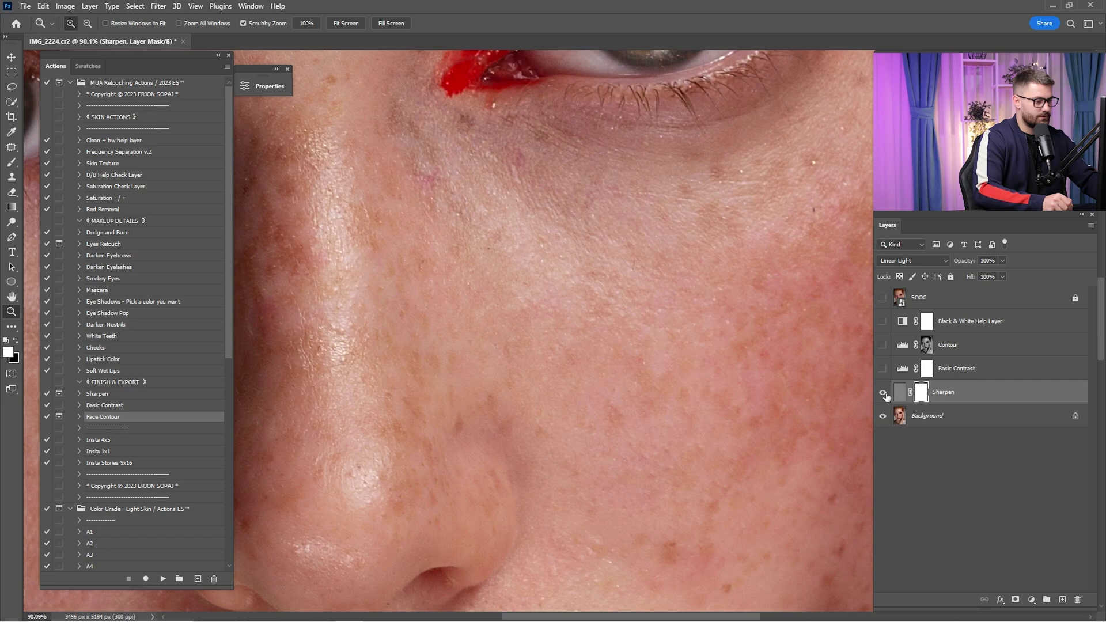
# - Reduce the Sharpen layer's opacity to 50%
pyautogui.press('5')
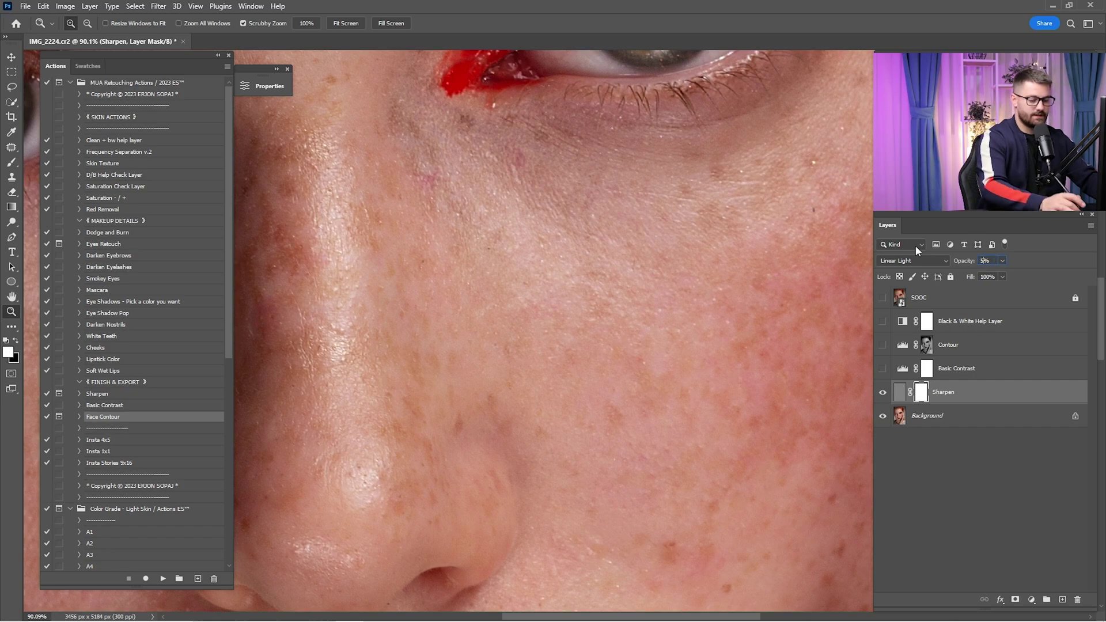
pyautogui.hotkey('ctrl', '0')
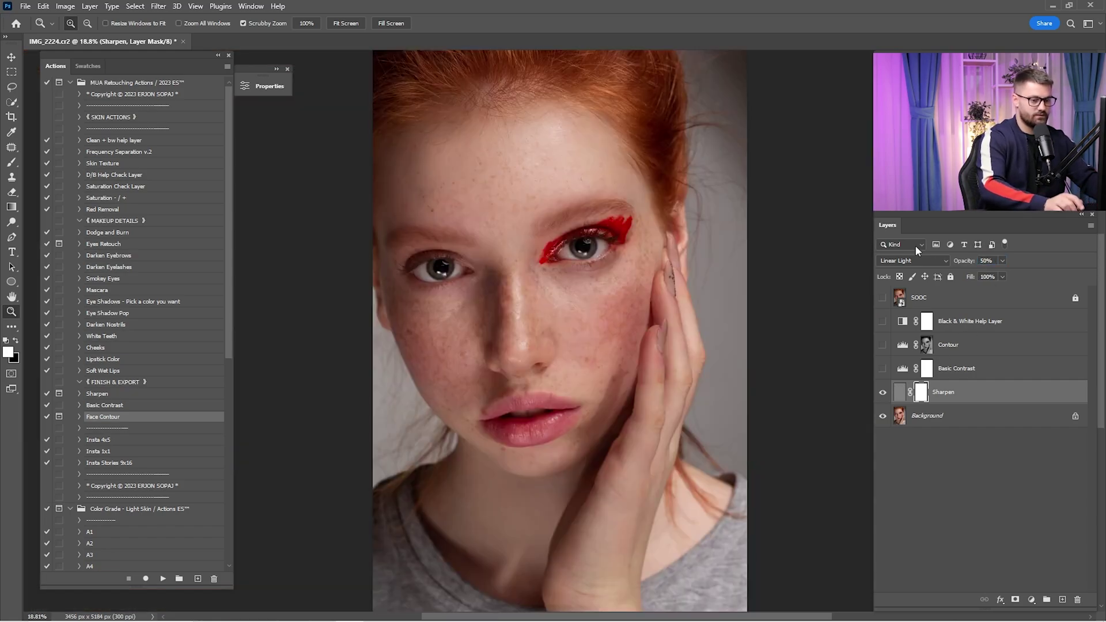
pyautogui.click(911, 373)
pyautogui.click(900, 392)
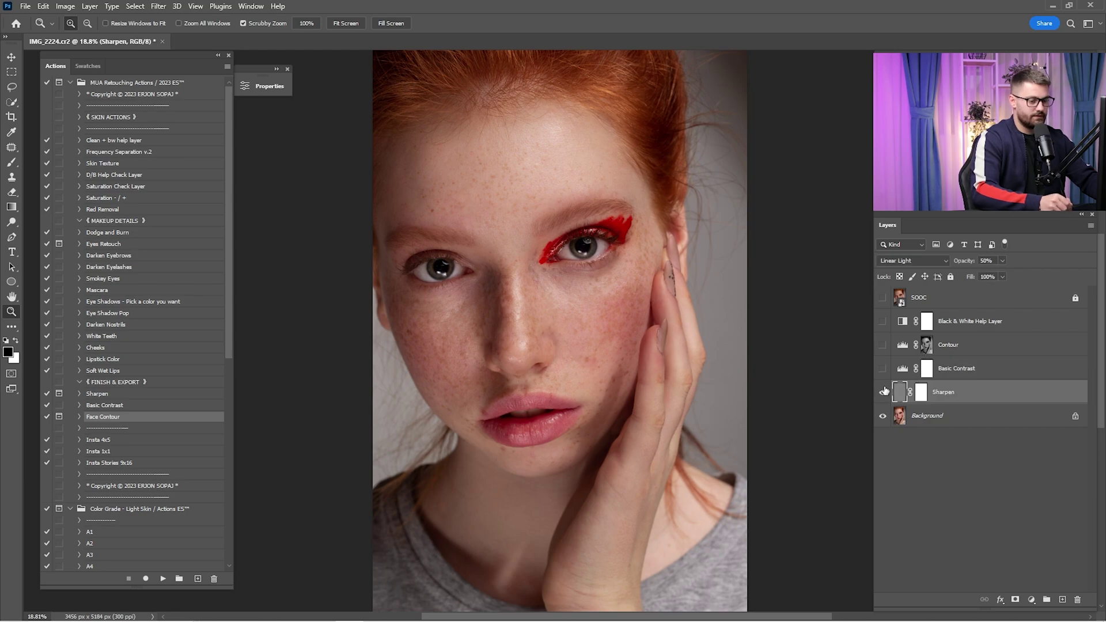
# - Show the Basic Contrast layer at 65% opacity and check its effect by toggling it
pyautogui.click(926, 369)
pyautogui.click(882, 369)
pyautogui.click(883, 368)
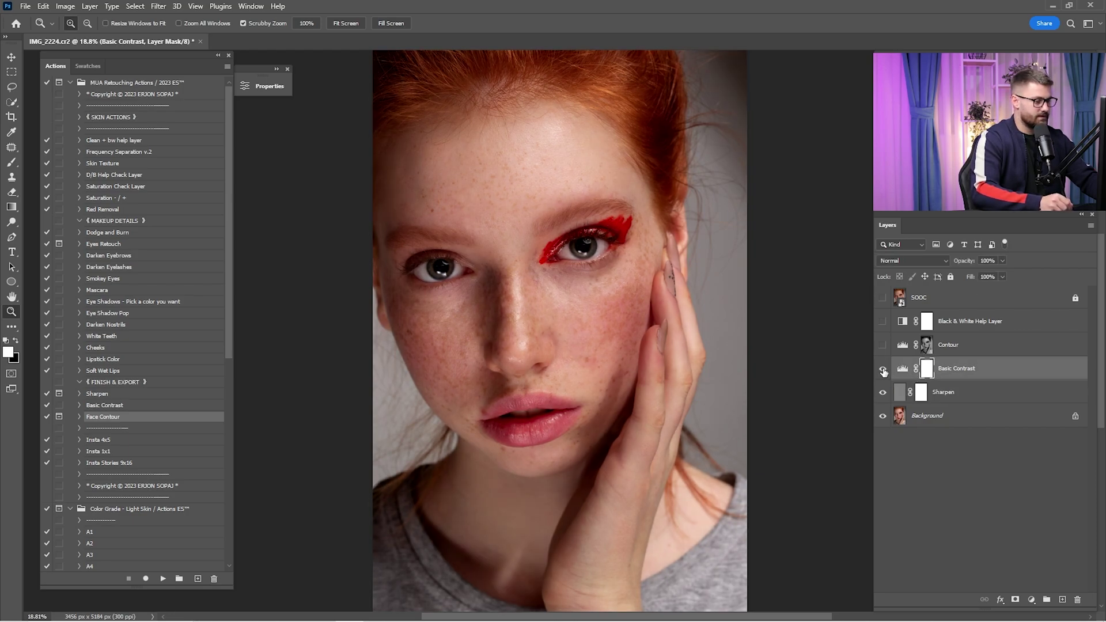
pyautogui.click(997, 261)
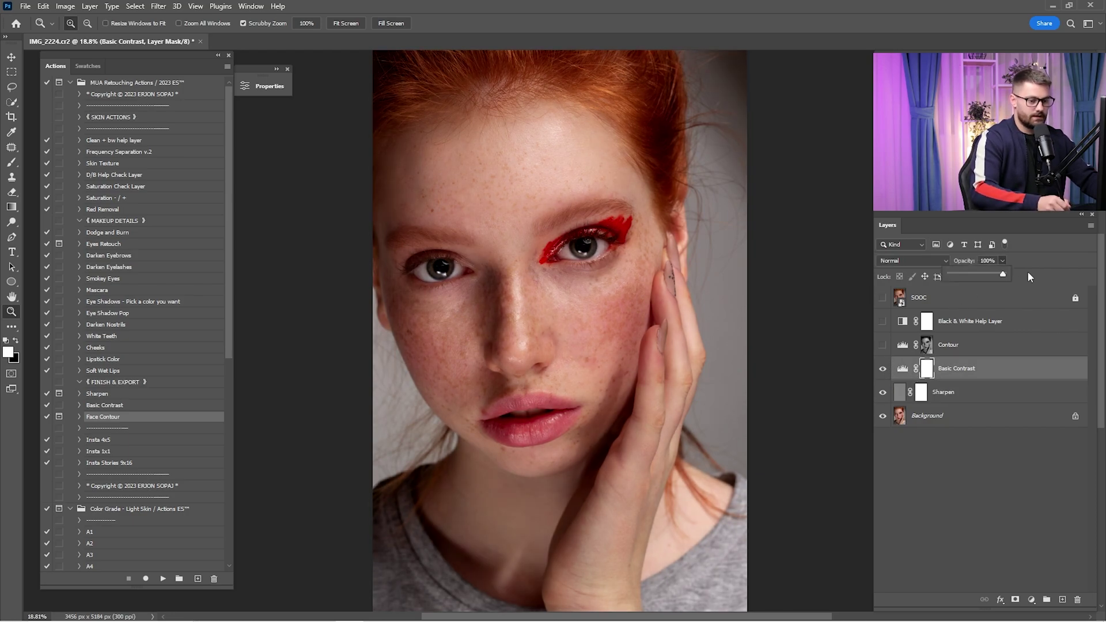
pyautogui.write('65')
pyautogui.press('Return')
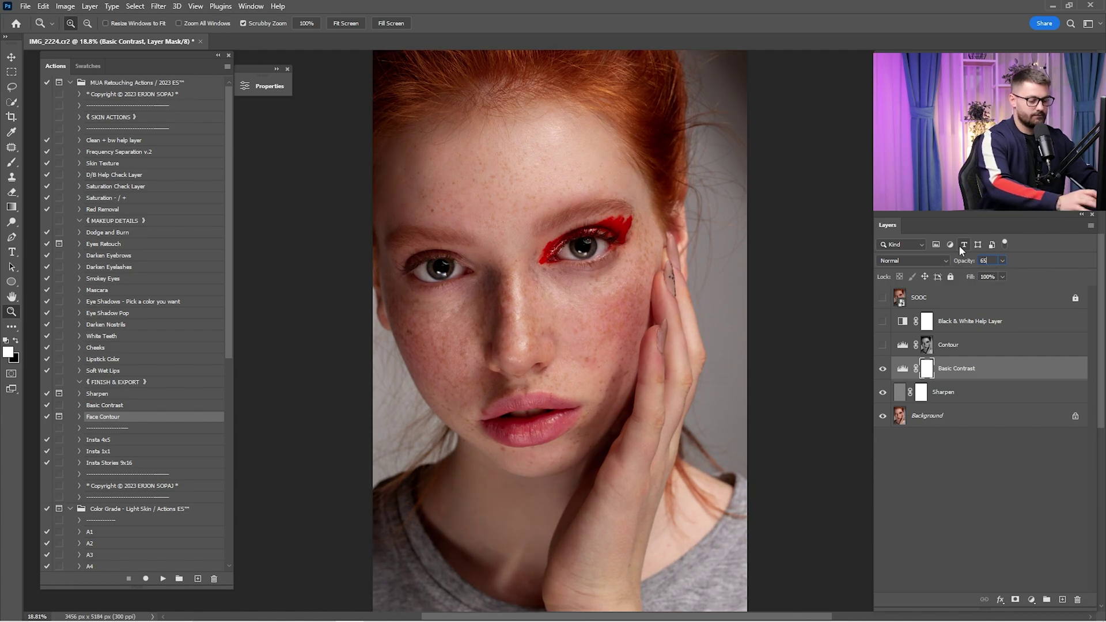
pyautogui.click(881, 370)
pyautogui.click(881, 370)
pyautogui.click(882, 370)
pyautogui.click(882, 370)
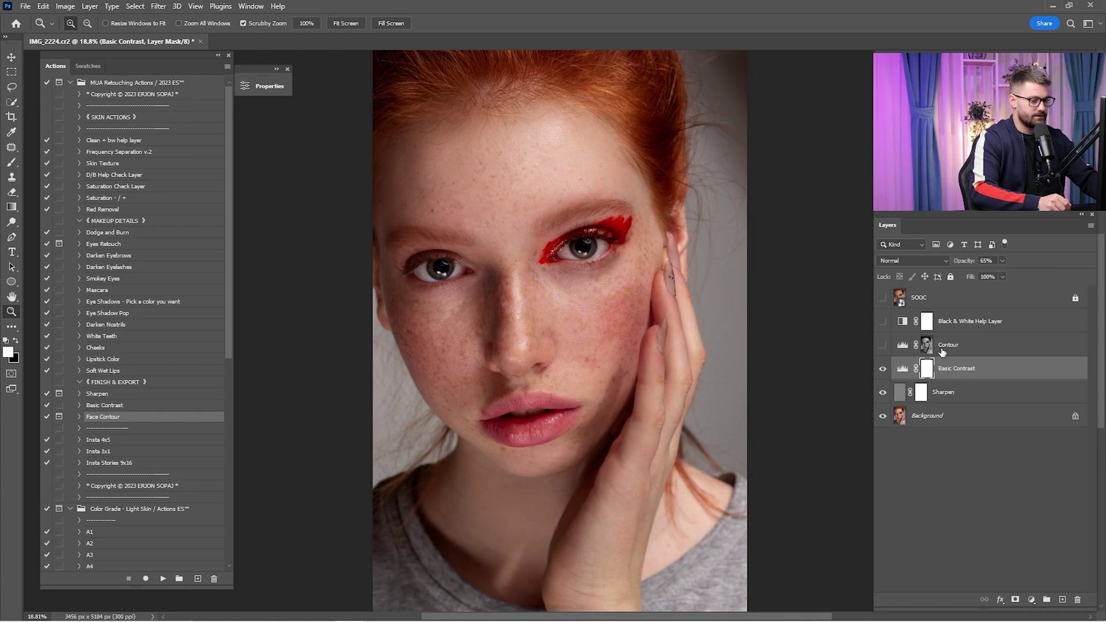
# - Show the Contour layer and compare the portrait with and without it, and with the SOOC layer
pyautogui.click(942, 352)
pyautogui.click(882, 346)
pyautogui.click(881, 346)
pyautogui.click(883, 345)
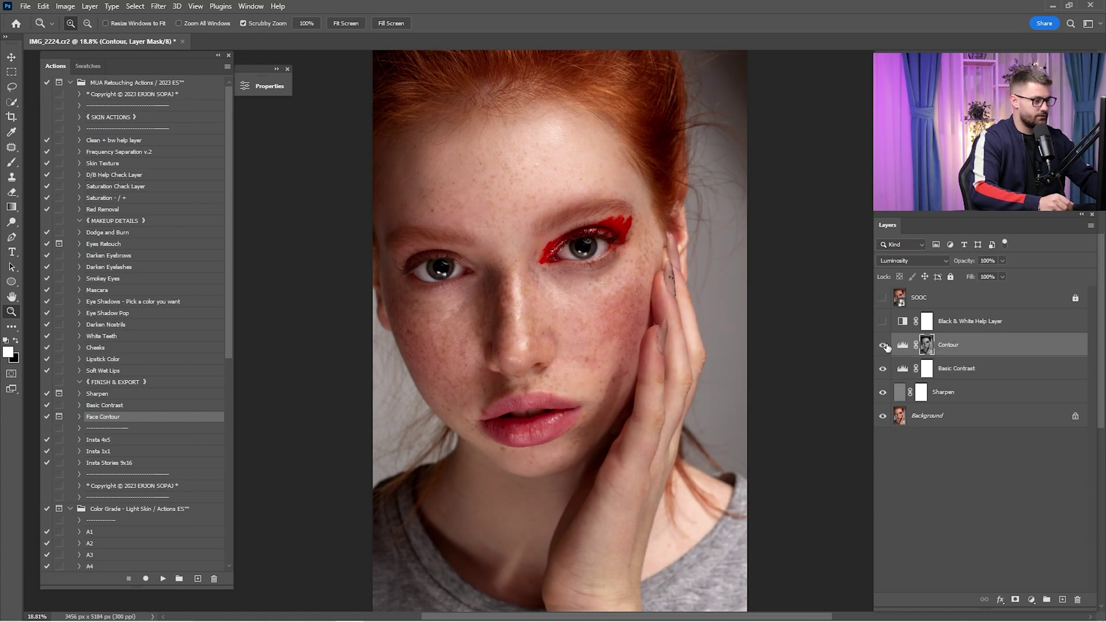
pyautogui.click(883, 346)
pyautogui.click(883, 346)
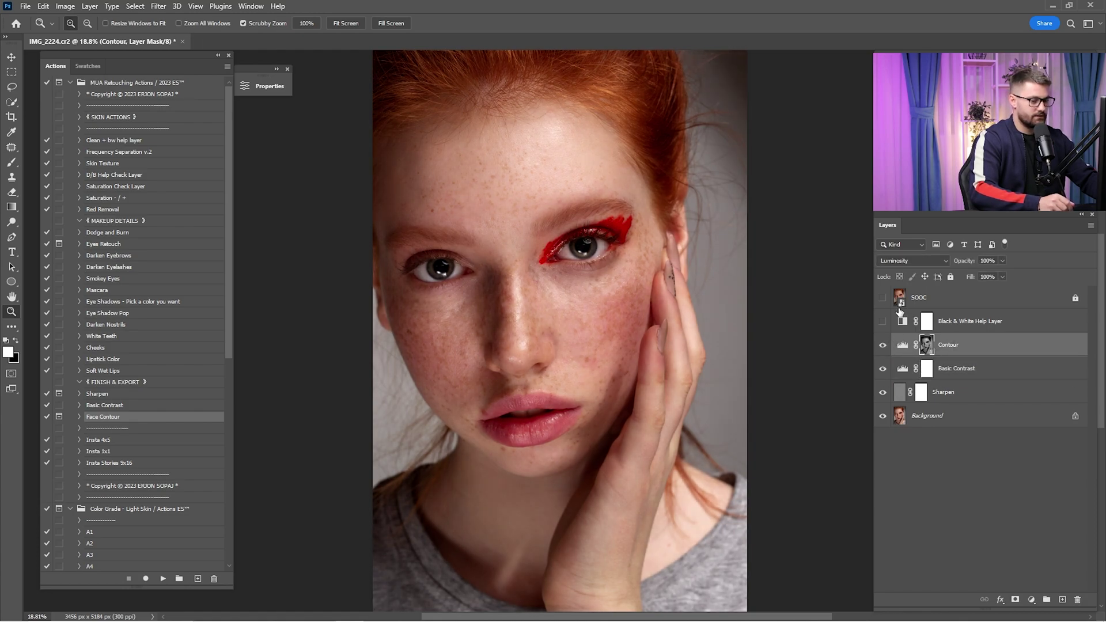
pyautogui.click(883, 298)
pyautogui.click(883, 298)
# - Merge the Contour, Basic Contrast and Sharpen layers with the Background layer
pyautogui.keyDown('shift'); pyautogui.click(950, 392); pyautogui.keyUp('shift')
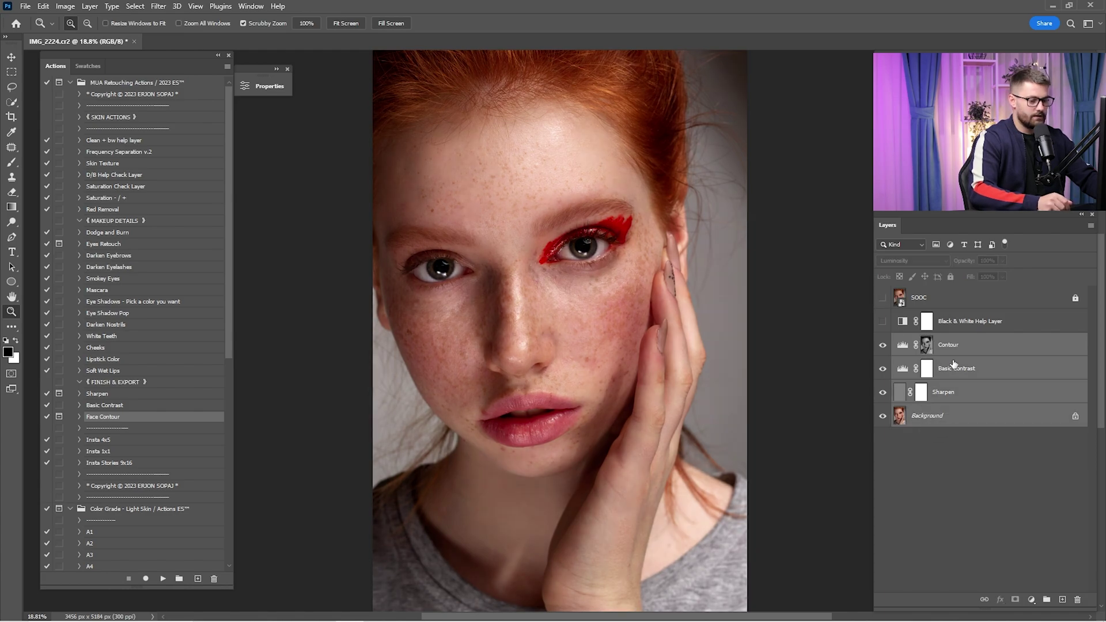
pyautogui.rightClick(954, 393)
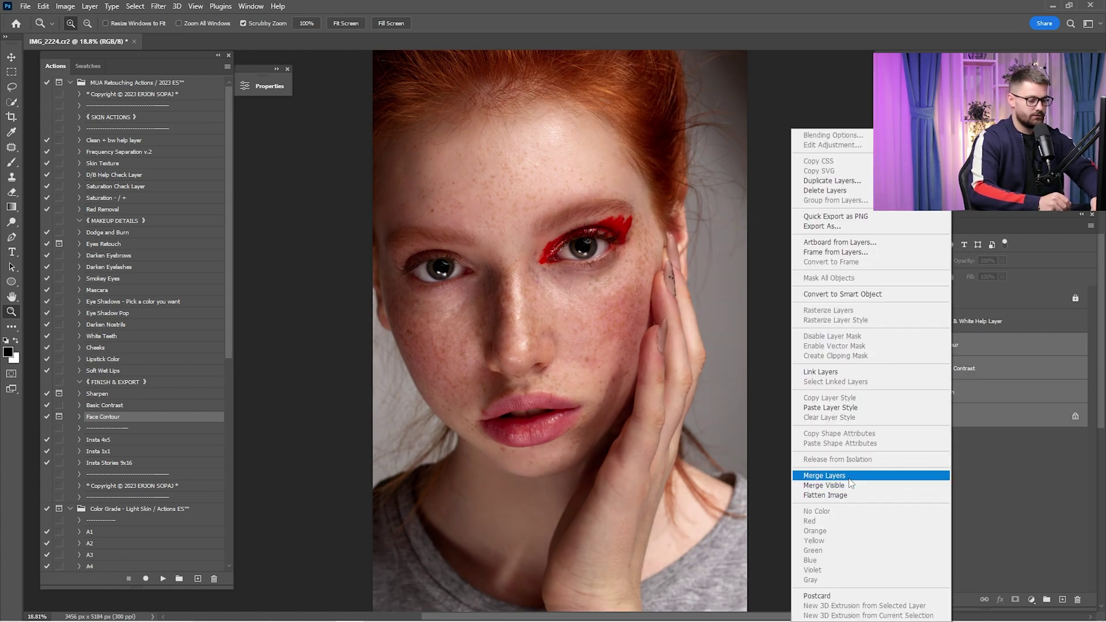
pyautogui.click(823, 475)
# - Delete the Black & White Help Layer and compare the finished retouch with the SOOC layer
pyautogui.click(966, 331)
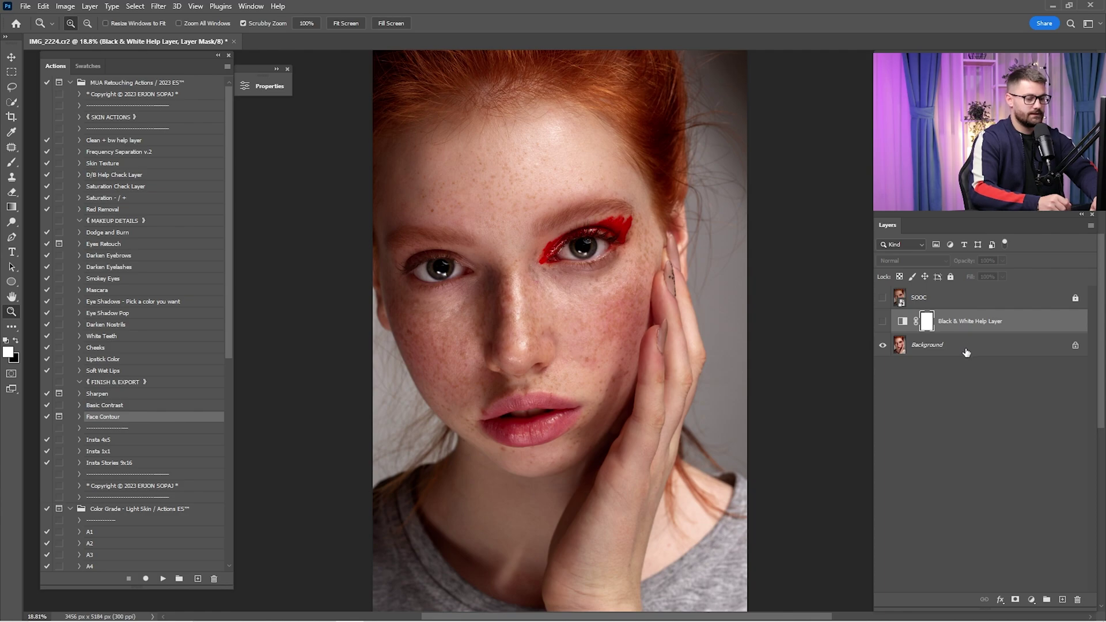
pyautogui.press('Delete')
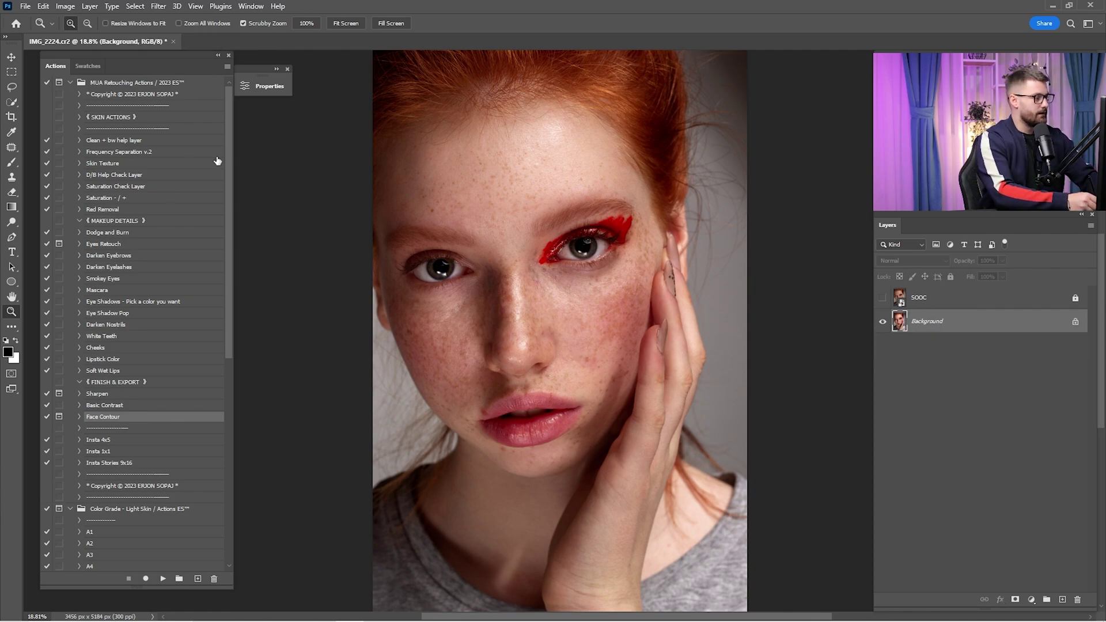
pyautogui.click(883, 298)
pyautogui.click(882, 299)
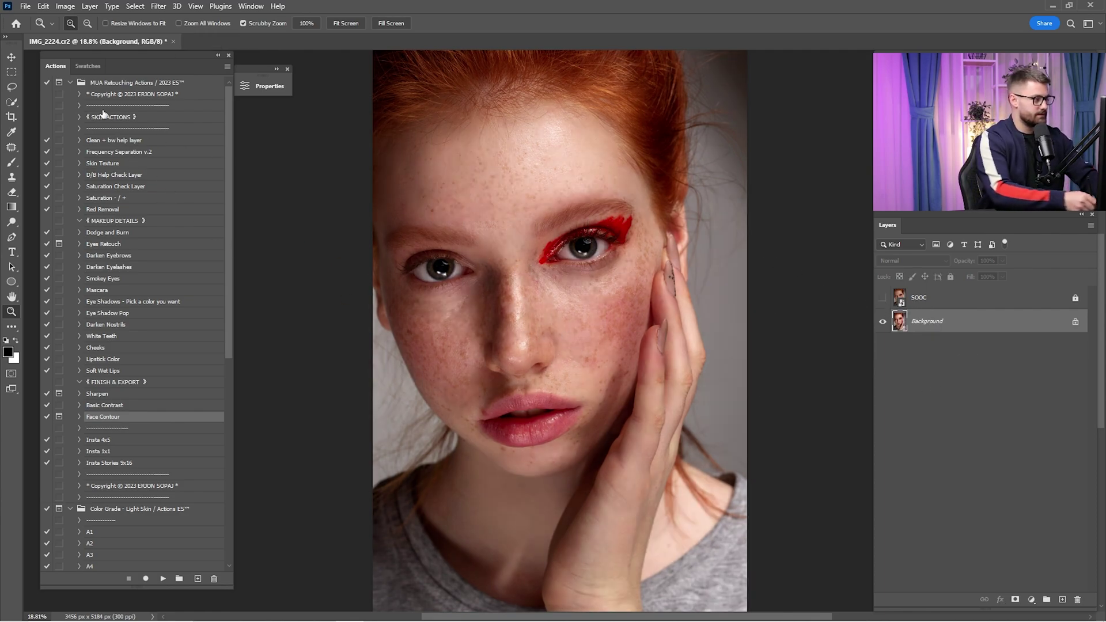
# - Try the color grades A1 to A4 from the Color Grade - Light Skin action set, removing each one
pyautogui.click(69, 83)
pyautogui.click(103, 118)
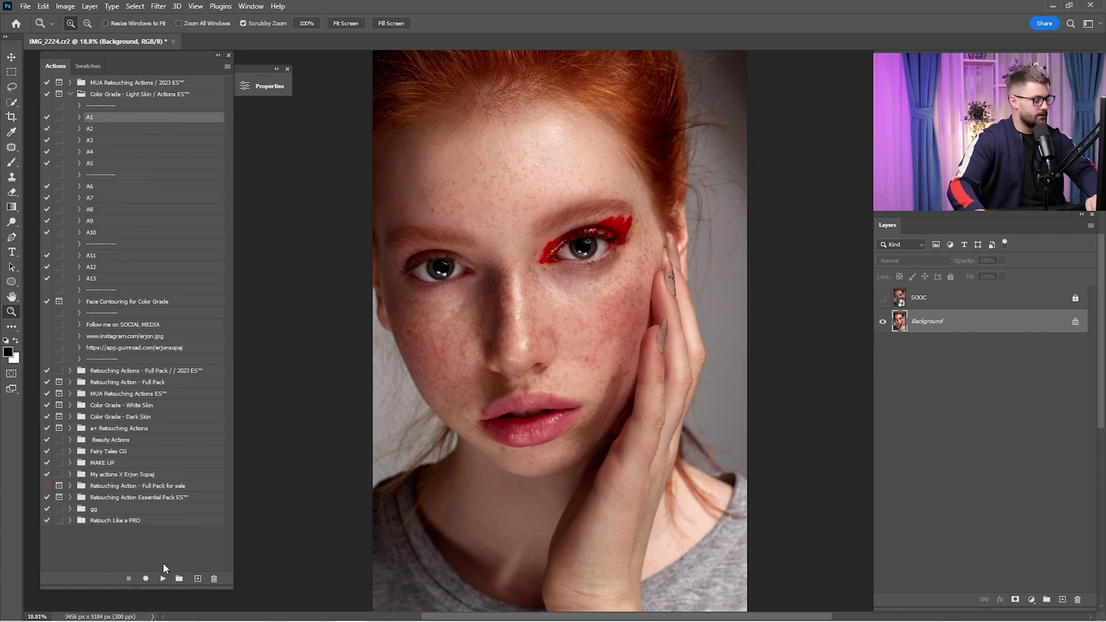
pyautogui.click(164, 579)
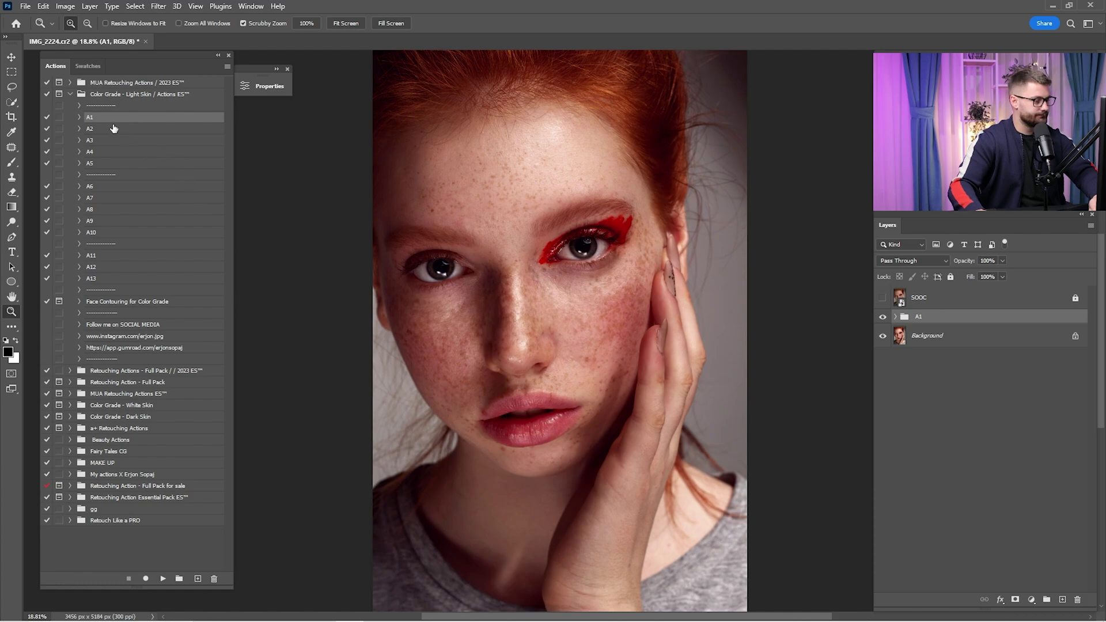
pyautogui.press('Delete')
pyautogui.click(116, 129)
pyautogui.click(163, 578)
pyautogui.click(91, 140)
pyautogui.click(163, 578)
pyautogui.press('Delete')
pyautogui.click(109, 152)
pyautogui.click(163, 578)
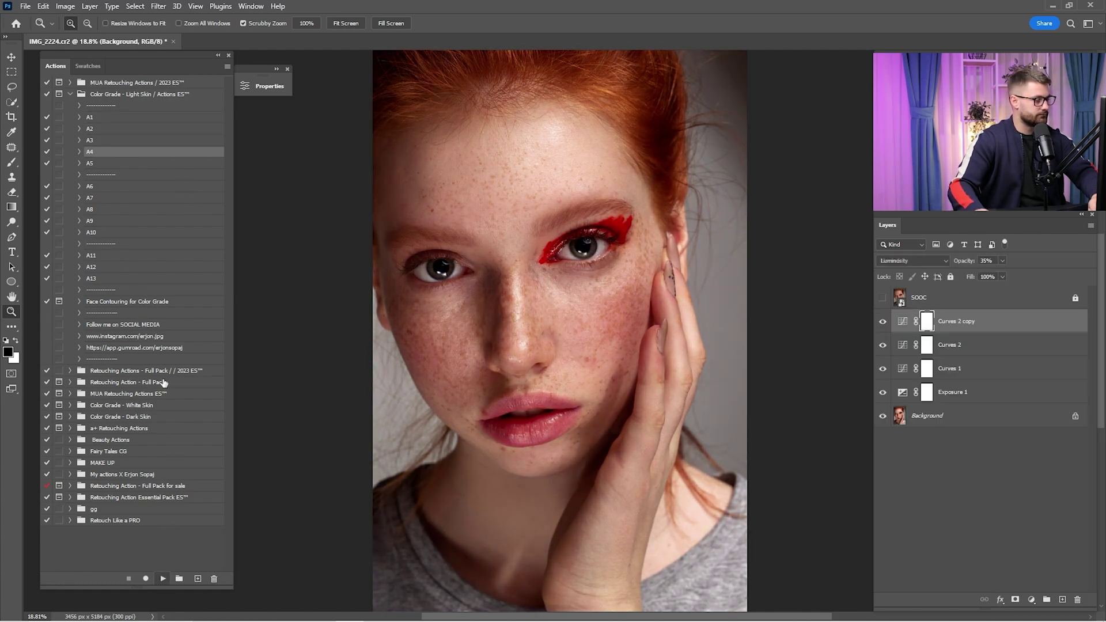
pyautogui.press('Delete')
# - Try the color grades A5 to A9 on the portrait, removing each one
pyautogui.click(128, 163)
pyautogui.click(163, 579)
pyautogui.press('Delete')
pyautogui.click(128, 186)
pyautogui.click(163, 578)
pyautogui.press('Delete')
pyautogui.click(126, 198)
pyautogui.click(163, 578)
pyautogui.press('Delete')
pyautogui.click(115, 209)
pyautogui.click(163, 579)
pyautogui.click(106, 221)
pyautogui.click(163, 578)
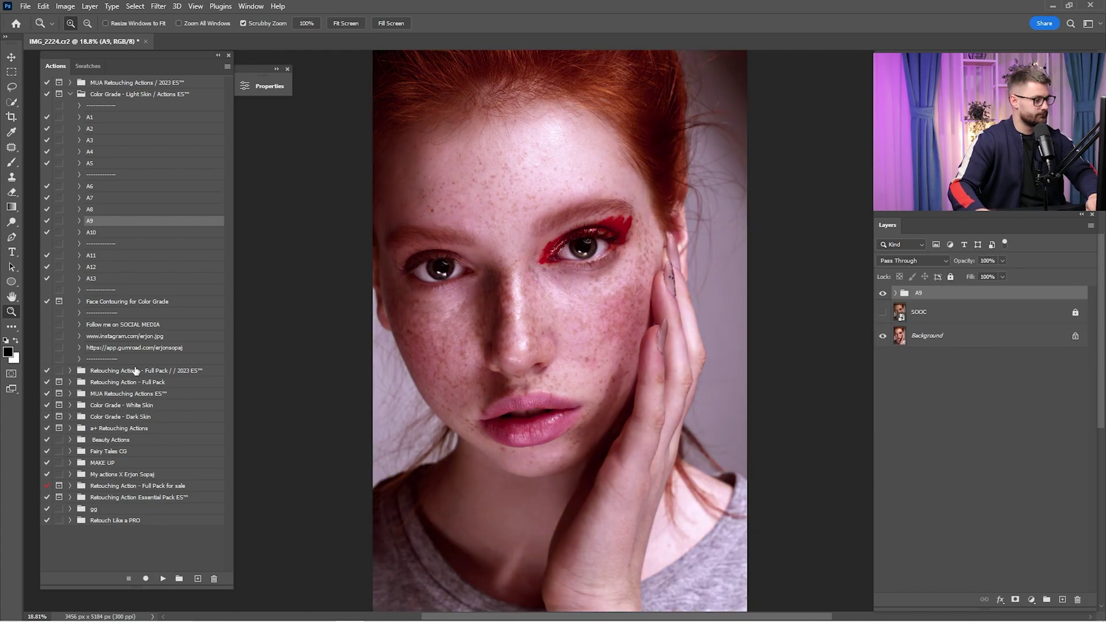
pyautogui.press('Delete')
# - Try the color grades A10 and A11 on the portrait, removing each one, and select A12
pyautogui.click(115, 232)
pyautogui.click(163, 578)
pyautogui.press('Delete')
pyautogui.click(115, 255)
pyautogui.click(163, 578)
pyautogui.press('Delete')
pyautogui.click(108, 268)
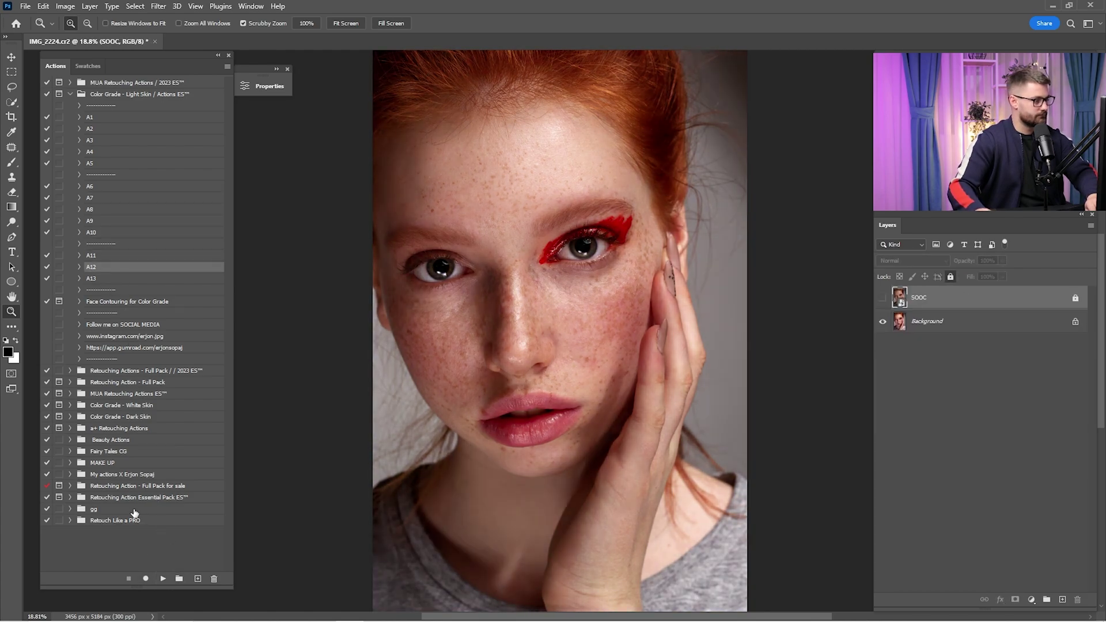
# - Apply the A7 color grade and move its group below the SOOC layer
pyautogui.press('F7')
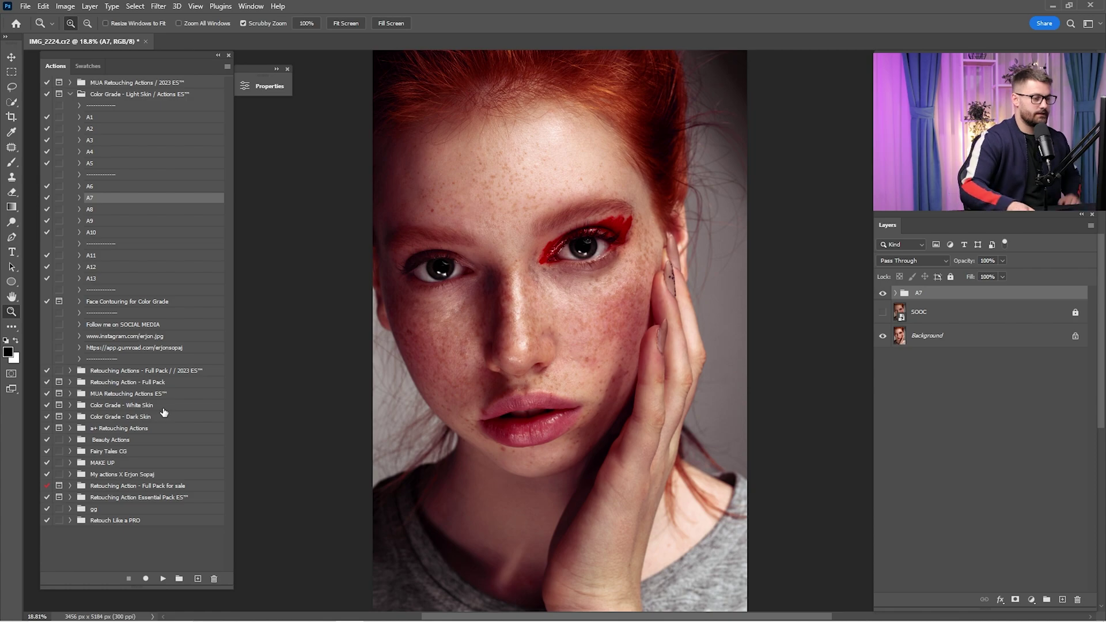
pyautogui.moveTo(921, 293); pyautogui.dragTo(908, 326)
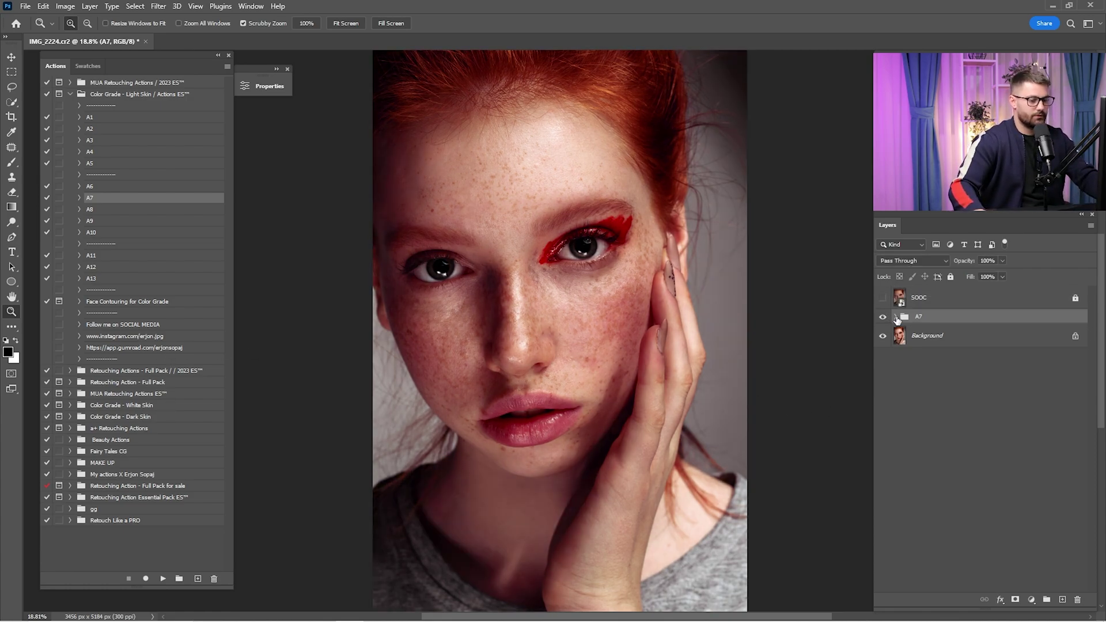
# - Expand the A7 group and reveal its adjustment layers one by one from Selective Color 1 up to Color Balance 1
pyautogui.click(896, 317)
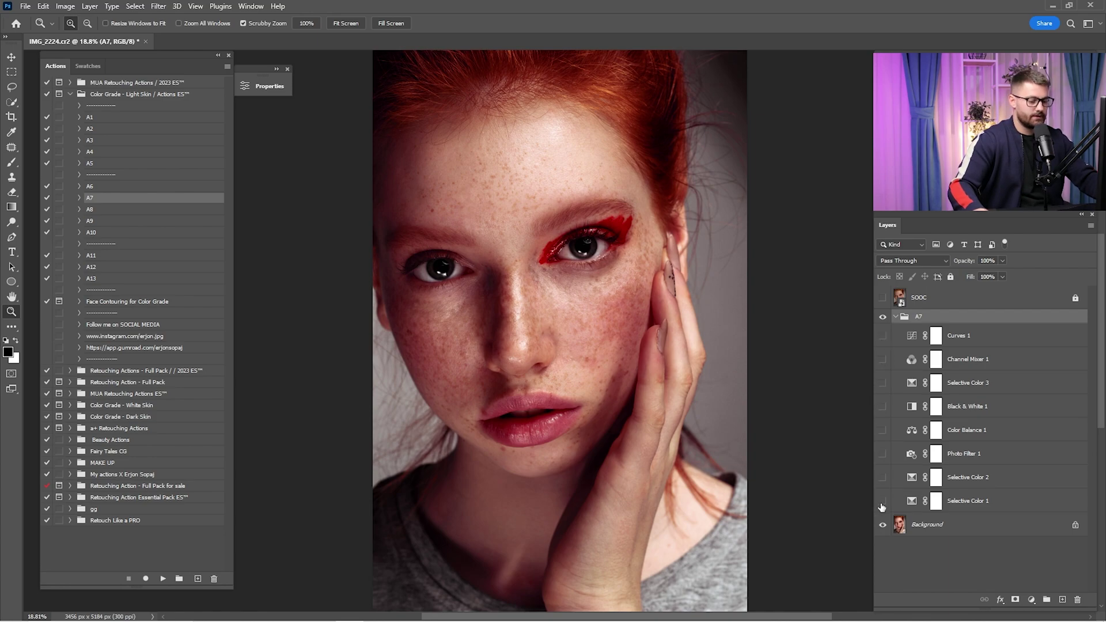
pyautogui.click(882, 502)
pyautogui.click(884, 478)
pyautogui.click(901, 471)
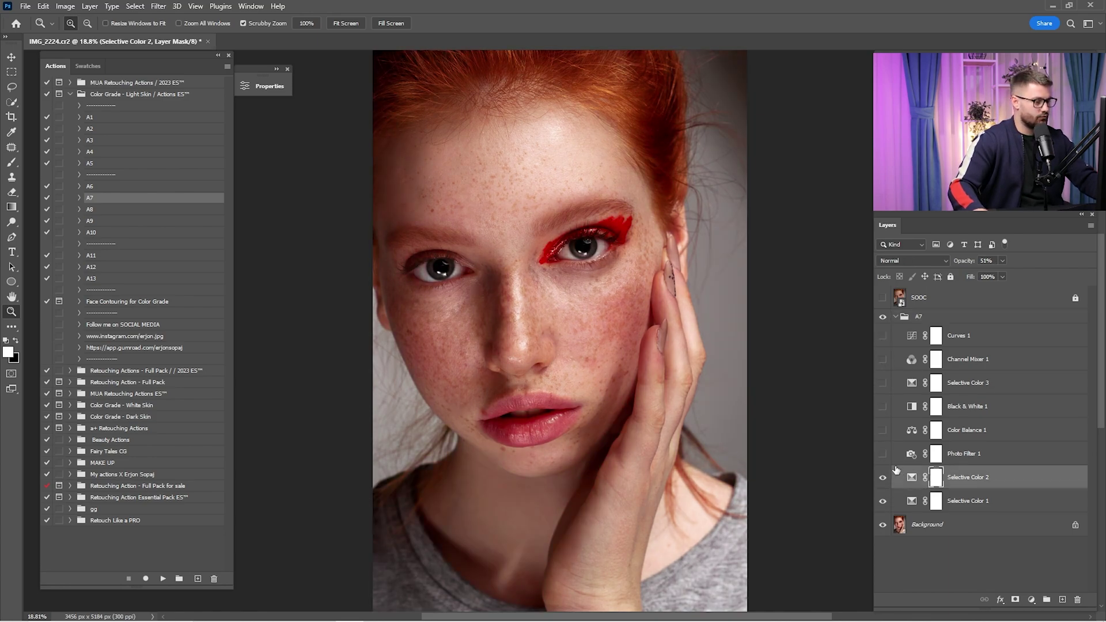
pyautogui.click(893, 456)
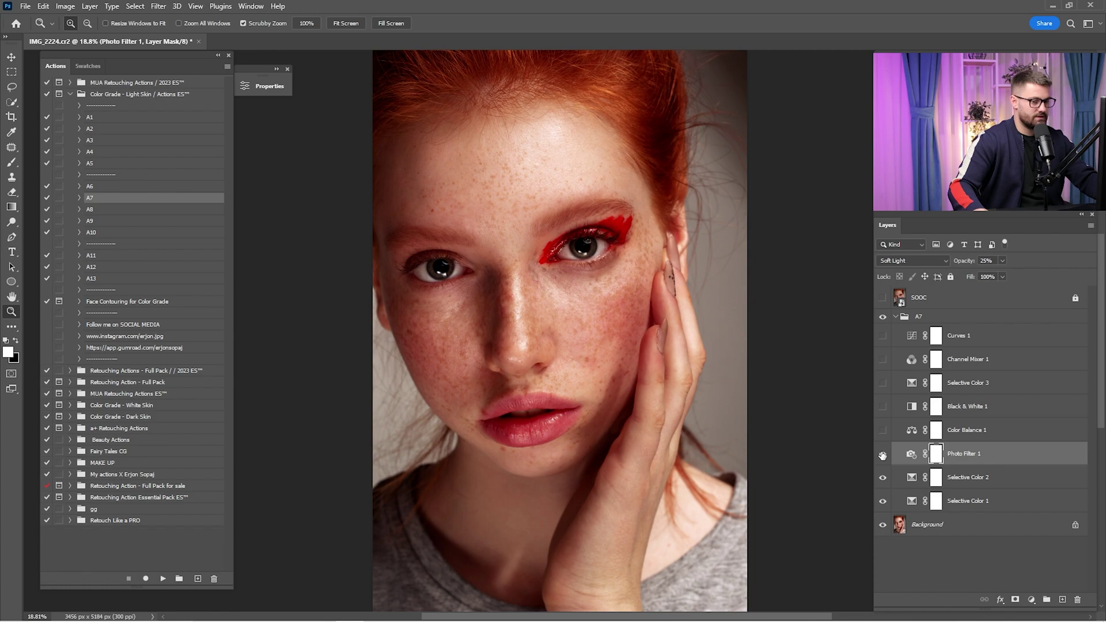
pyautogui.click(908, 433)
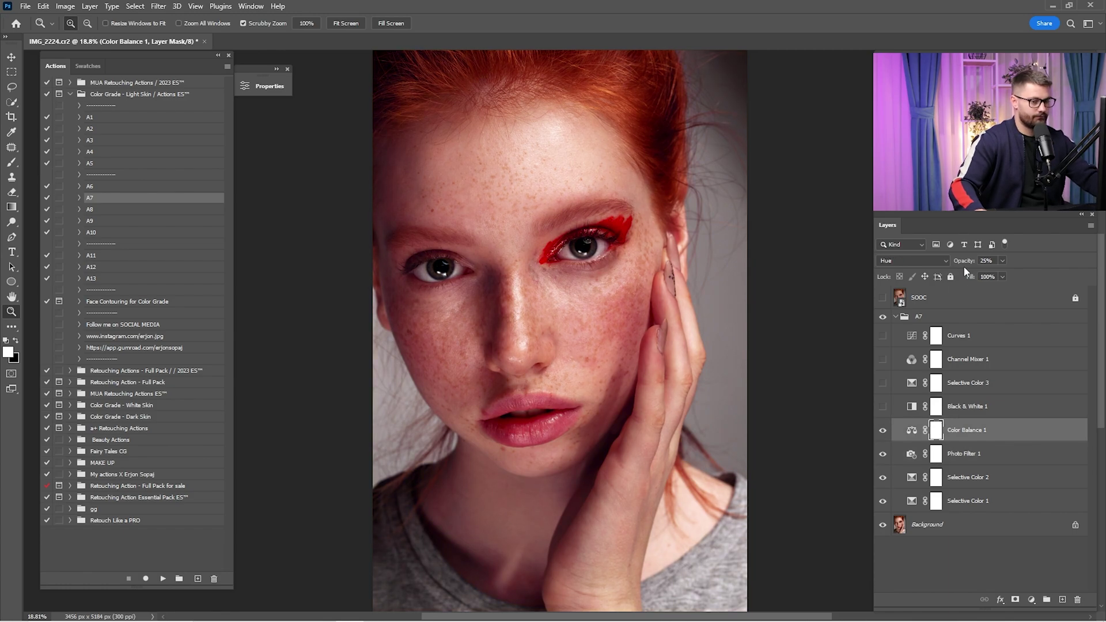
# - Reveal the Black & White 1, Selective Color 3, Channel Mixer 1 and Curves 1 layers in turn to examine each effect
pyautogui.click(932, 407)
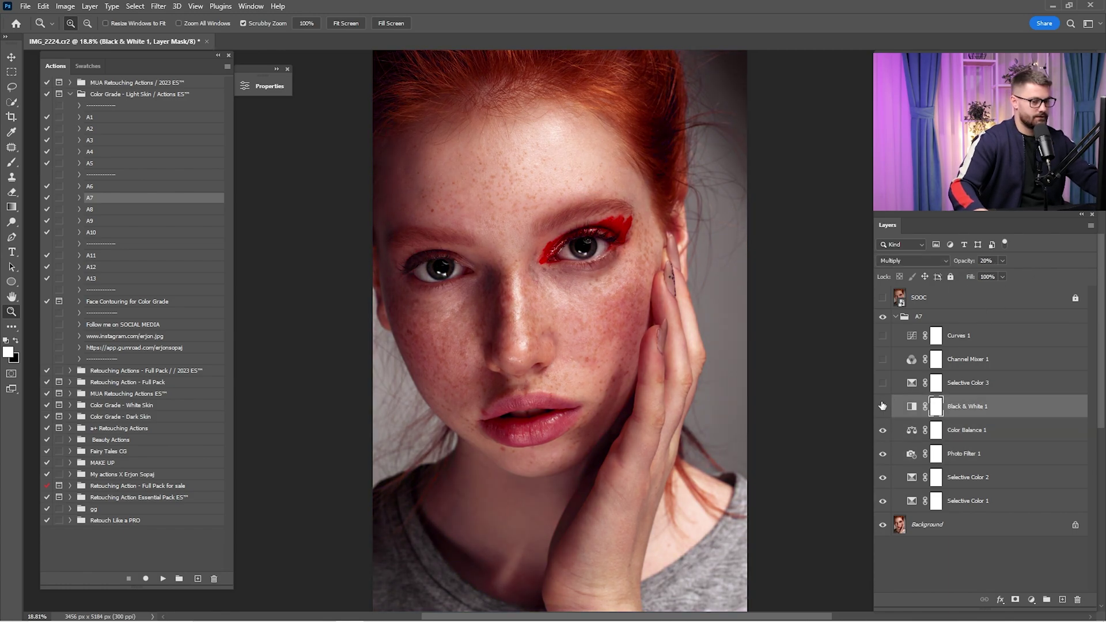
pyautogui.click(954, 382)
pyautogui.click(884, 359)
pyautogui.click(896, 363)
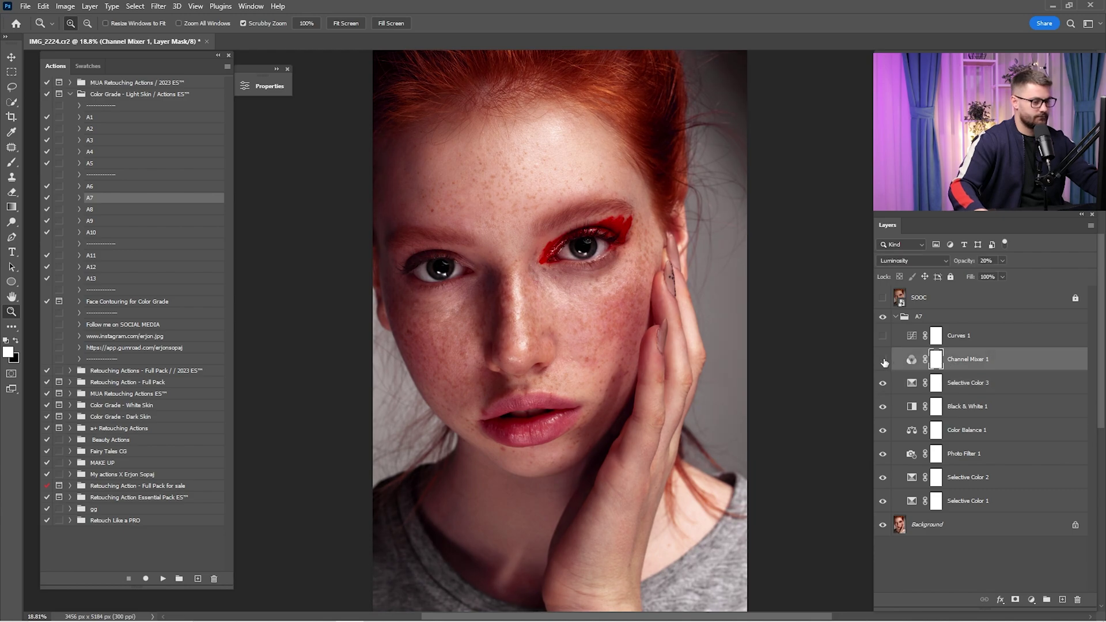
pyautogui.click(883, 336)
pyautogui.click(895, 343)
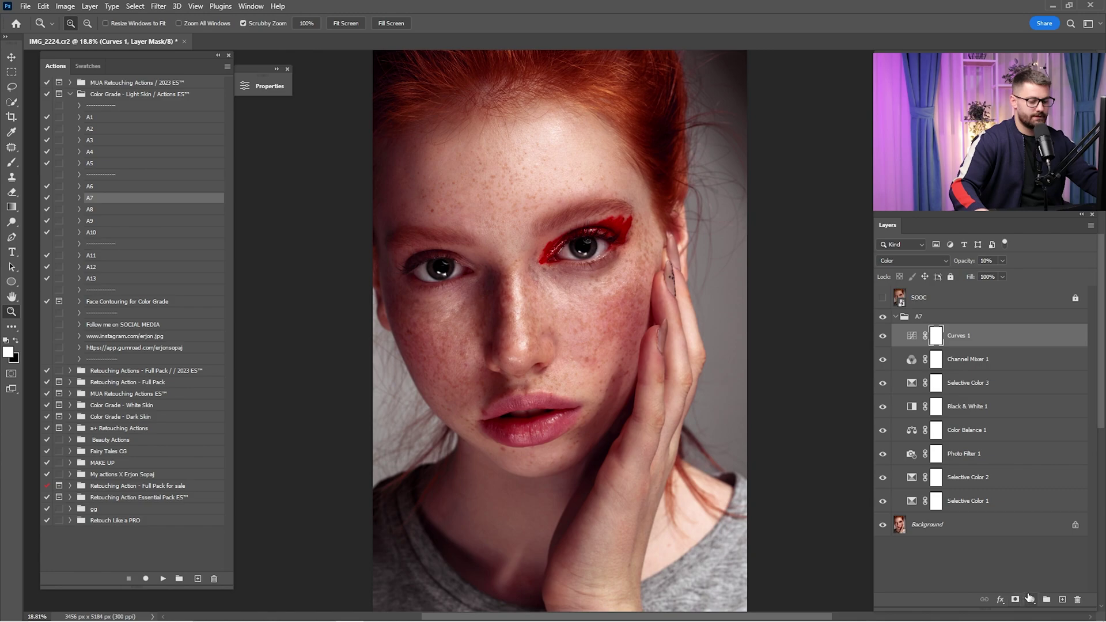
# - Add a Color Balance layer above Curves 1, shift its tones toward warmer yellow, and set its opacity to 20%
pyautogui.click(1029, 599)
pyautogui.click(1056, 497)
pyautogui.click(368, 120)
pyautogui.click(358, 145)
pyautogui.moveTo(355, 182); pyautogui.dragTo(336, 183)
pyautogui.click(437, 81)
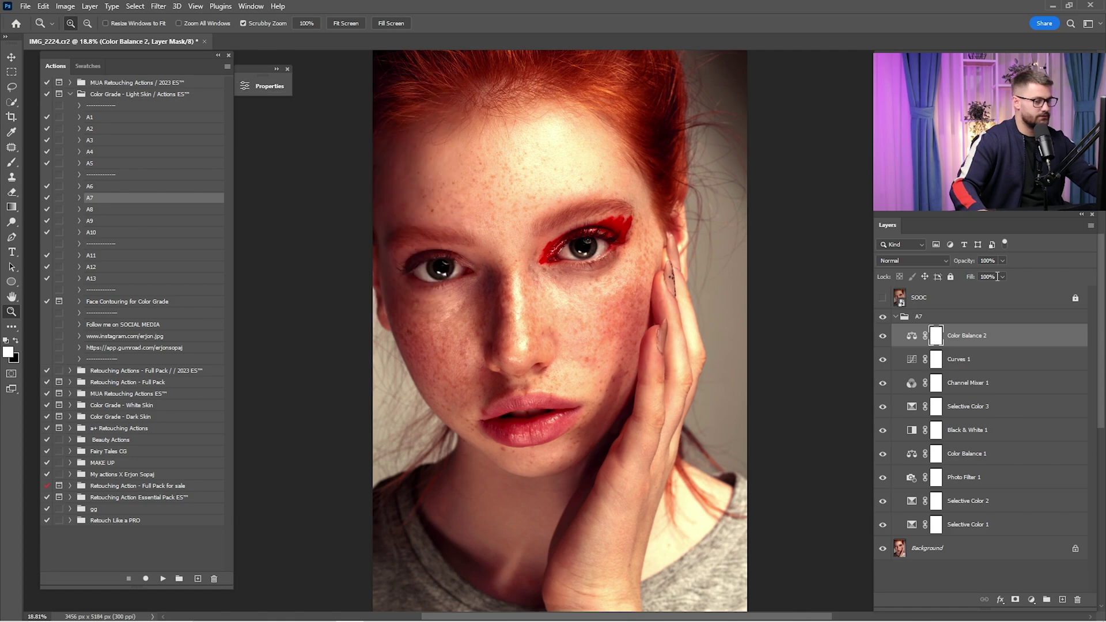
pyautogui.click(992, 261)
pyautogui.write('20')
pyautogui.press('Return')
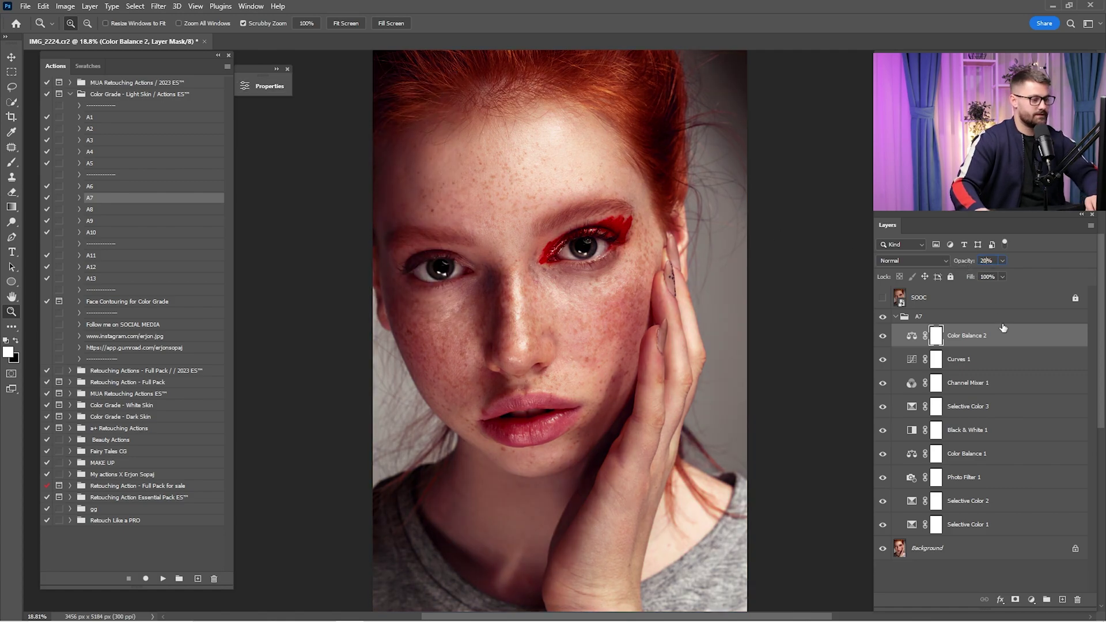
# - Add a Selective Color layer above Color Balance 2, adjust its Yellows, and set its opacity to 36%
pyautogui.click(1031, 600)
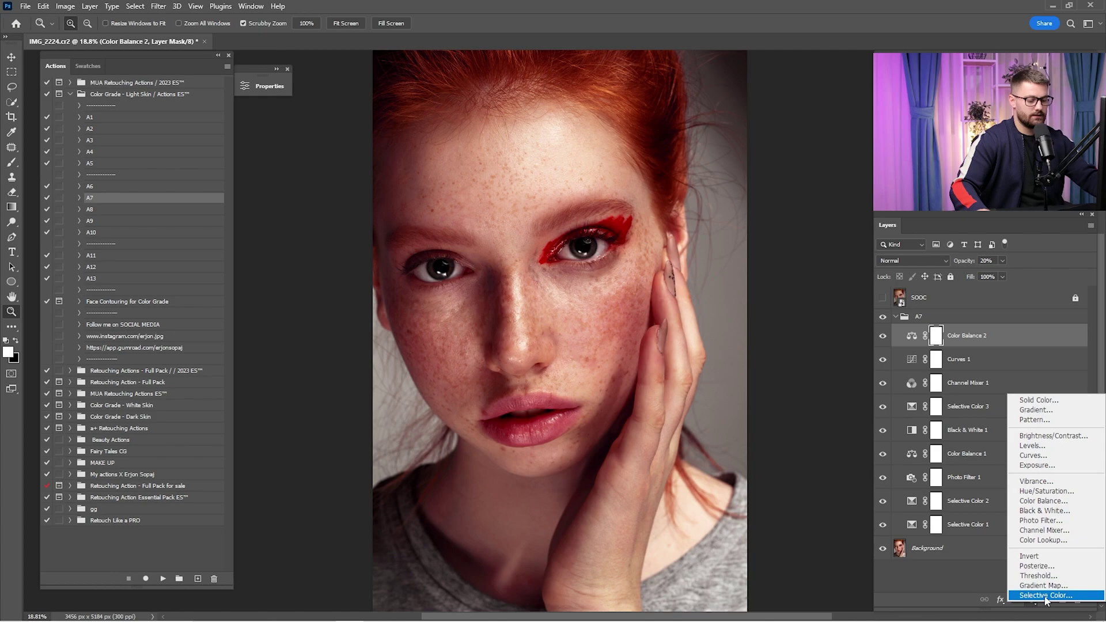
pyautogui.click(1037, 595)
pyautogui.click(343, 131)
pyautogui.click(345, 151)
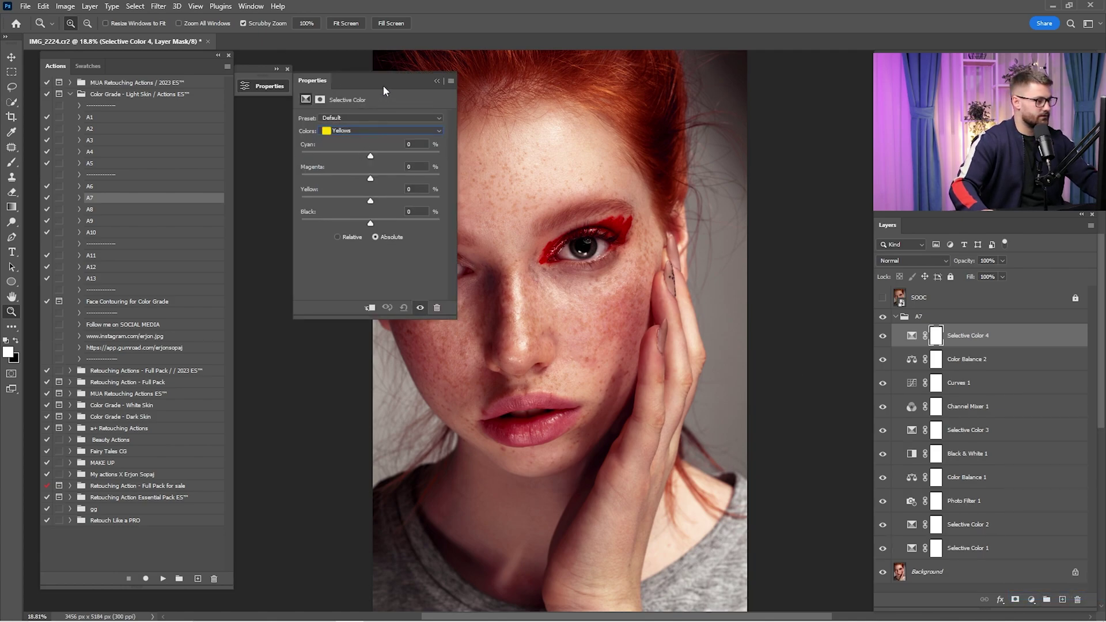
pyautogui.moveTo(383, 85); pyautogui.dragTo(325, 85)
pyautogui.moveTo(294, 159); pyautogui.dragTo(301, 209)
pyautogui.click(383, 70)
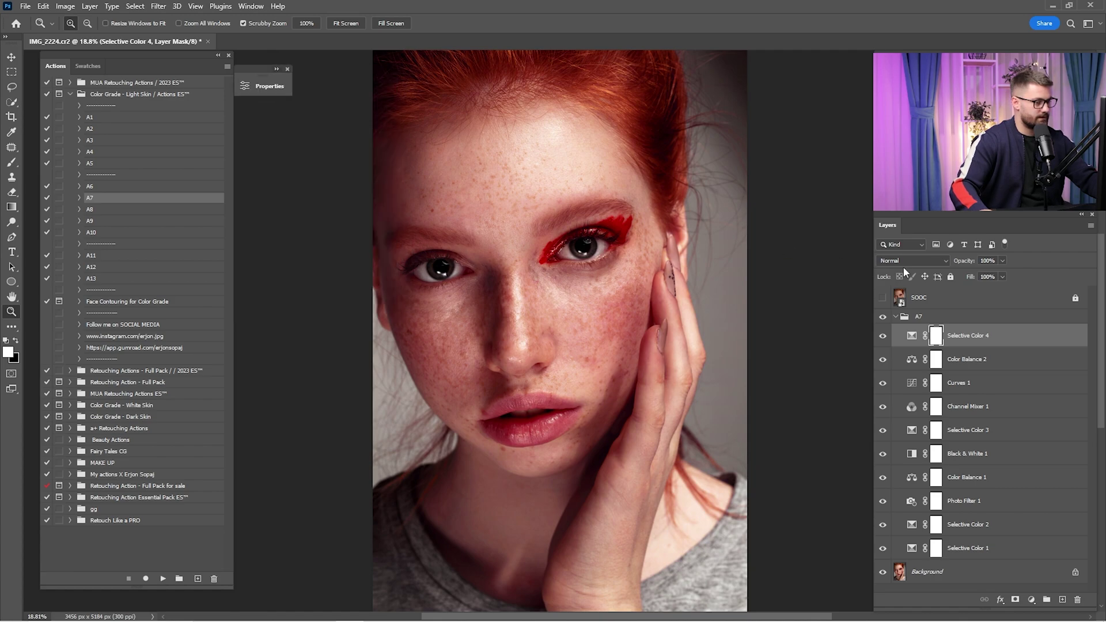
# - Add another Selective Color layer with Reds at Cyan +3, Magenta -6 and Yellow +4, and set its opacity to 20%
pyautogui.click(1031, 599)
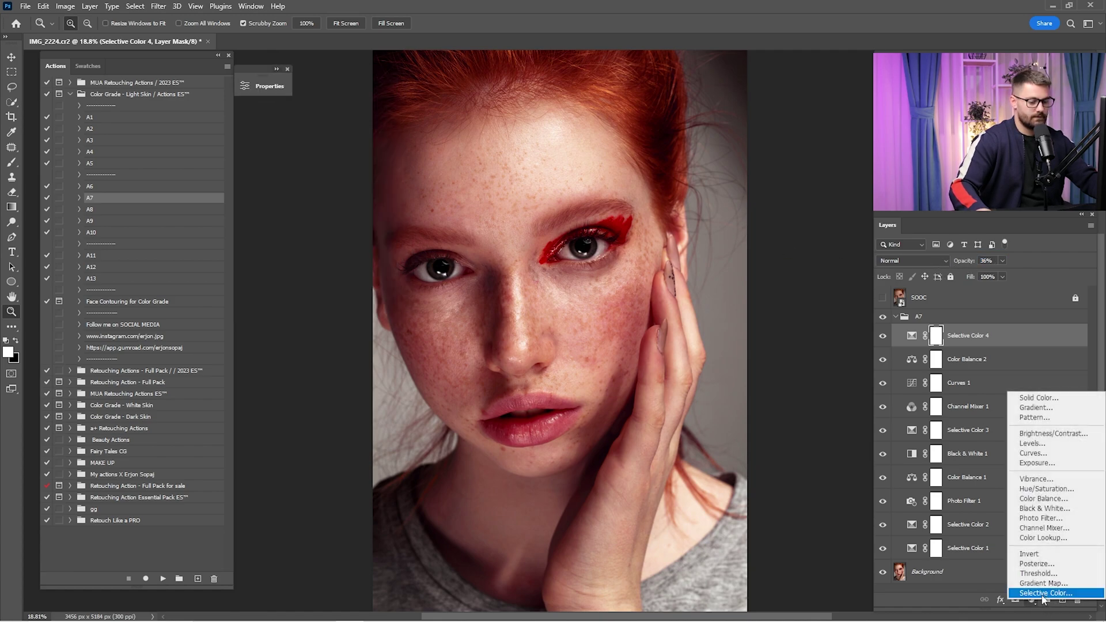
pyautogui.click(1037, 602)
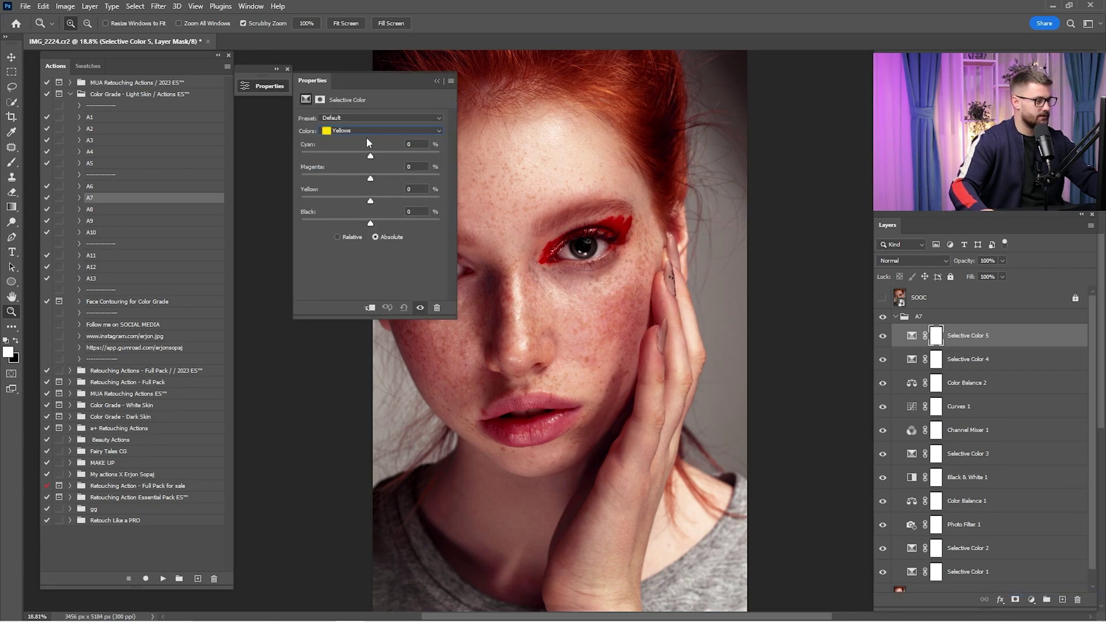
pyautogui.click(360, 128)
pyautogui.click(345, 121)
pyautogui.click(277, 68)
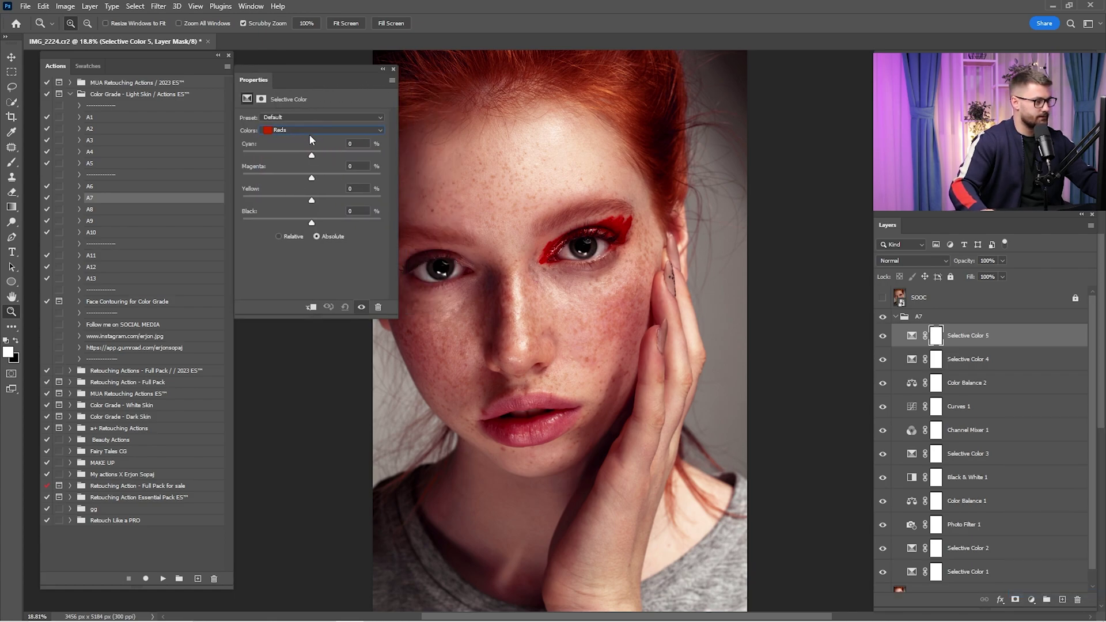
pyautogui.moveTo(294, 156); pyautogui.dragTo(301, 201)
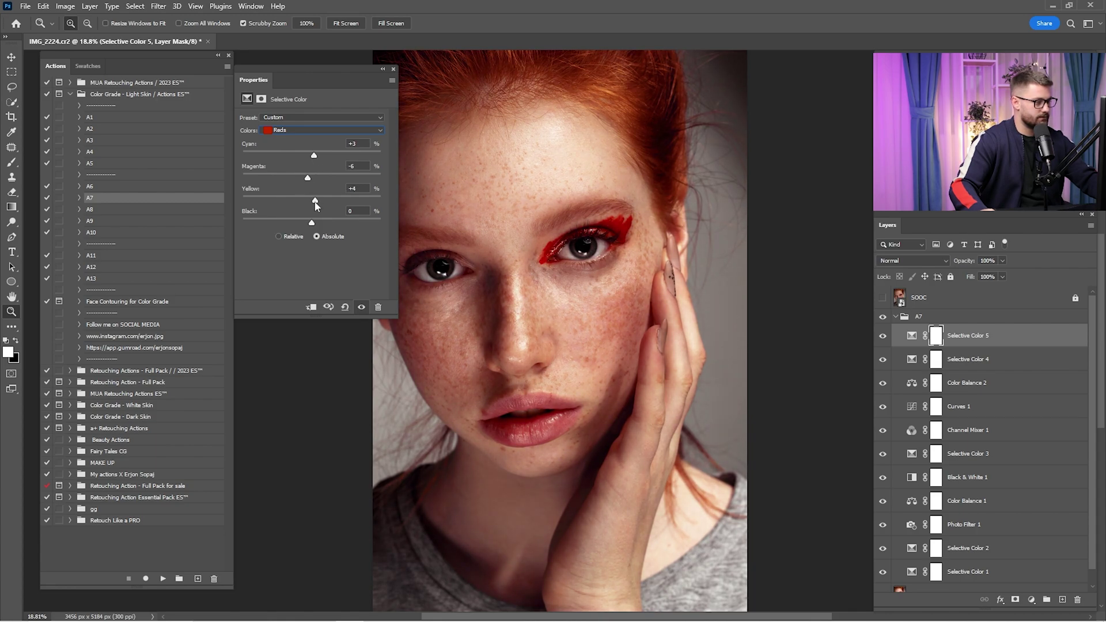
pyautogui.click(383, 69)
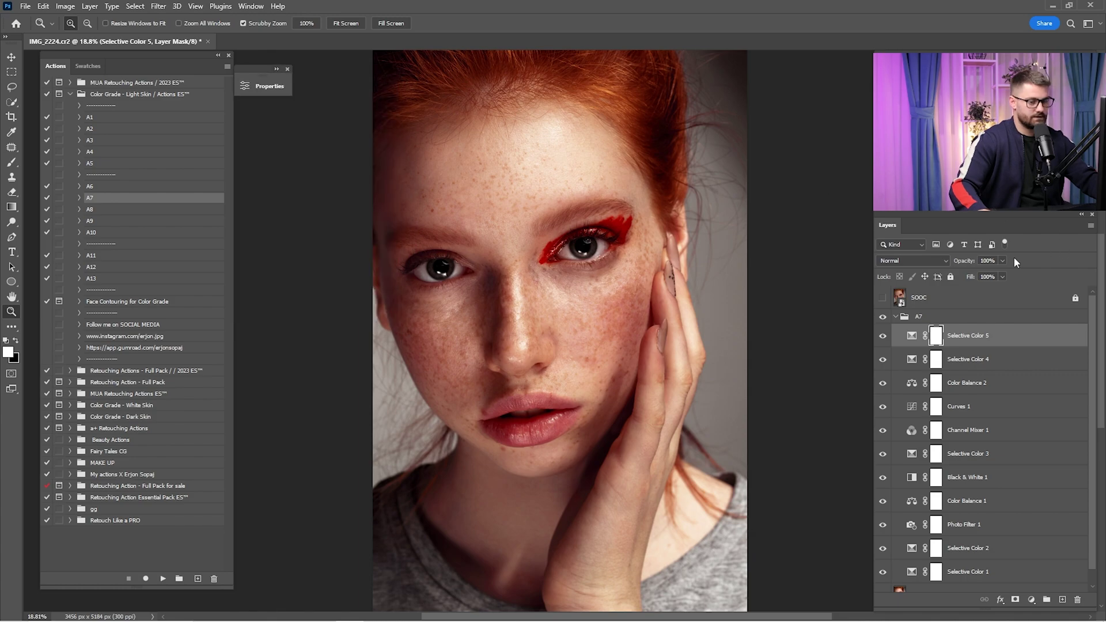
pyautogui.write('20')
pyautogui.press('Return')
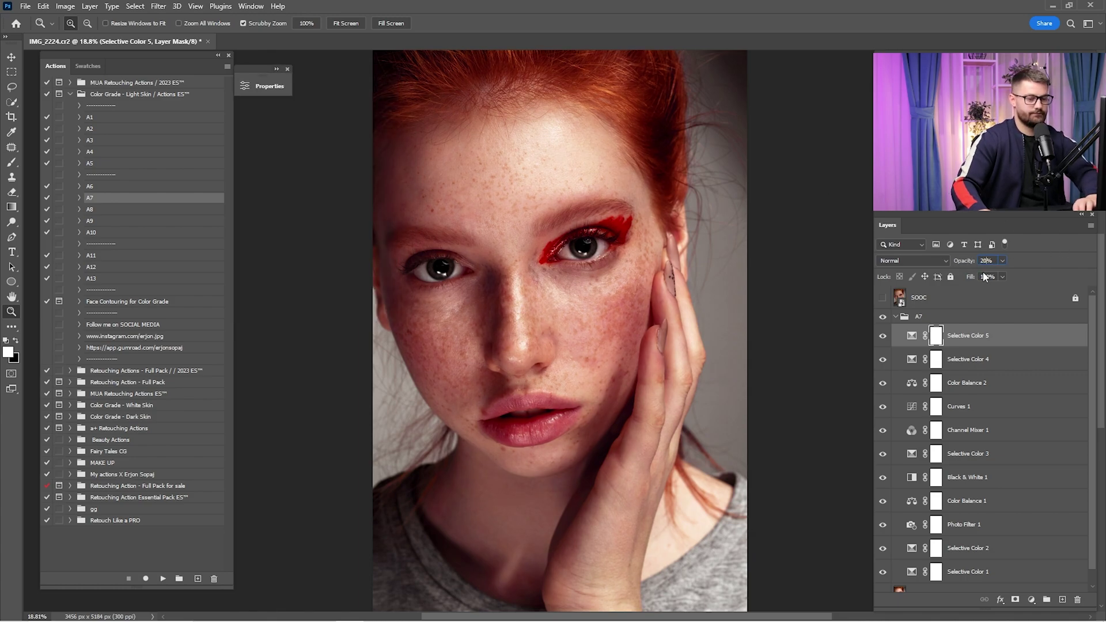
# - Collapse the A7 group and compare the portrait with and without the color grade
pyautogui.click(895, 317)
pyautogui.click(883, 318)
pyautogui.click(883, 319)
pyautogui.click(884, 319)
pyautogui.click(883, 320)
pyautogui.click(884, 319)
pyautogui.click(882, 316)
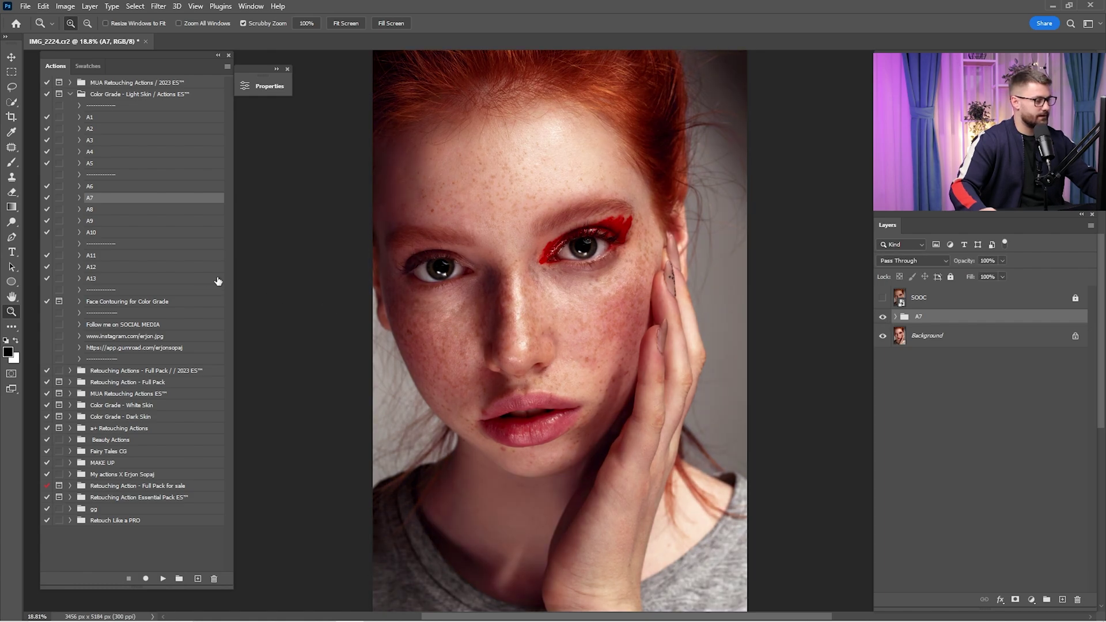
# - Run the Face Contouring for Color Grade action and compare the portrait with and without its Contour layer
pyautogui.click(118, 301)
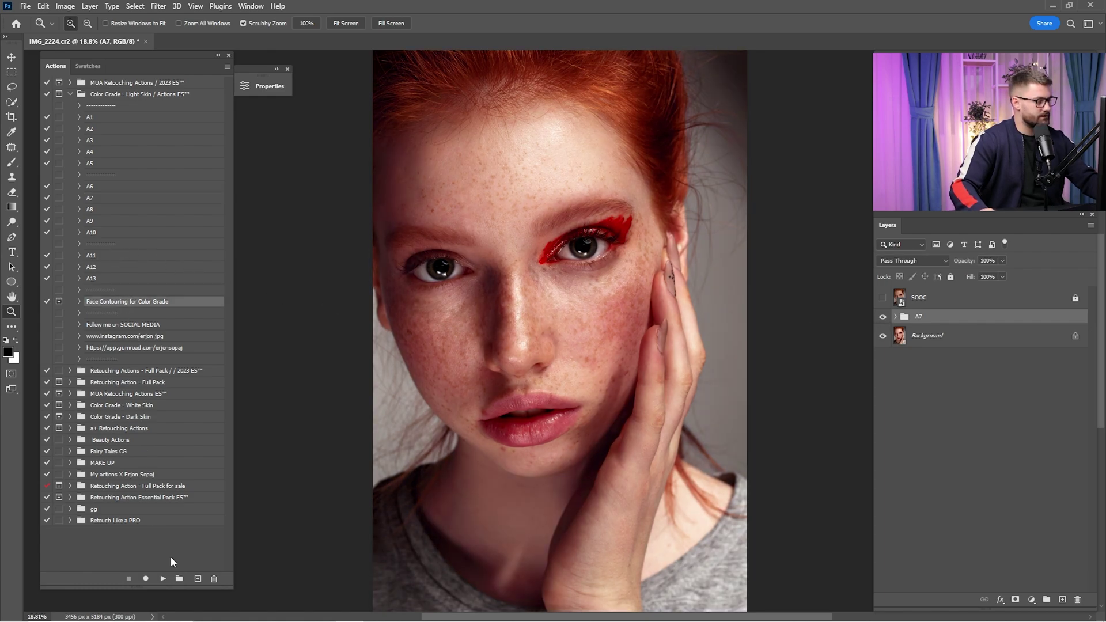
pyautogui.click(163, 579)
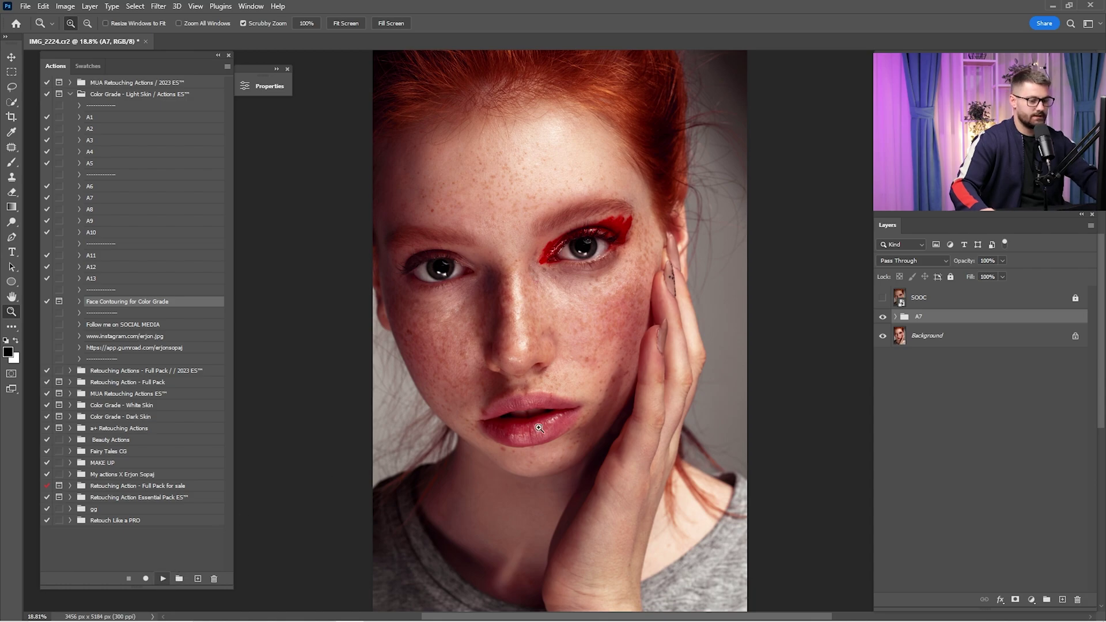
pyautogui.click(883, 322)
pyautogui.click(883, 322)
pyautogui.click(883, 322)
pyautogui.click(883, 322)
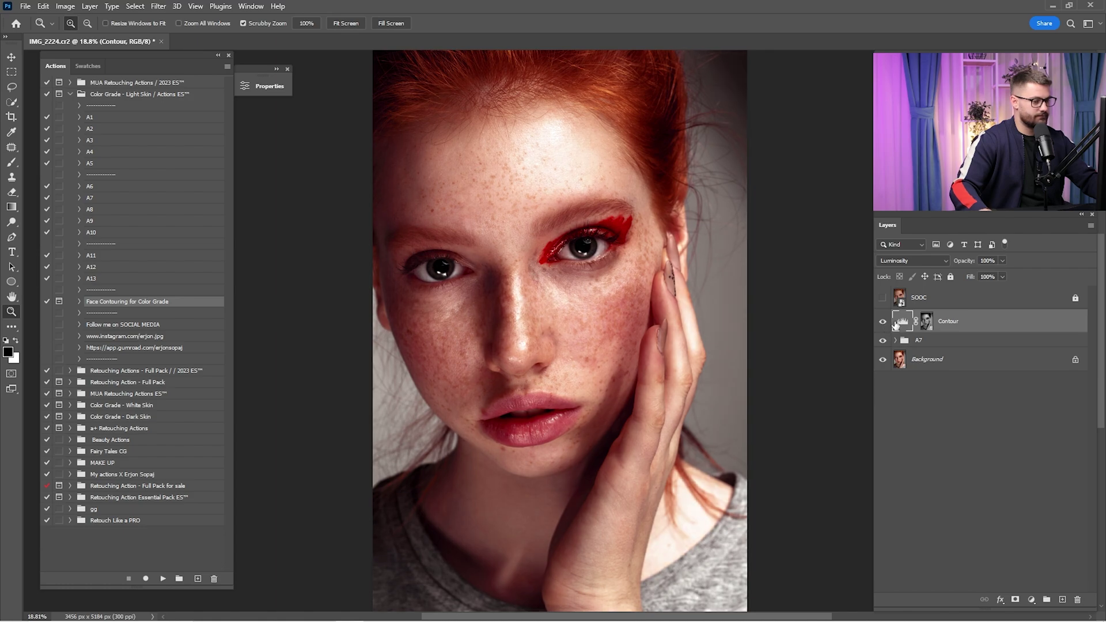
# - Set the Contour layer's Levels to black input 34 and white input 233 with brighter midtones, and its opacity to 65%
pyautogui.doubleClick(902, 321)
pyautogui.moveTo(402, 80); pyautogui.dragTo(271, 84)
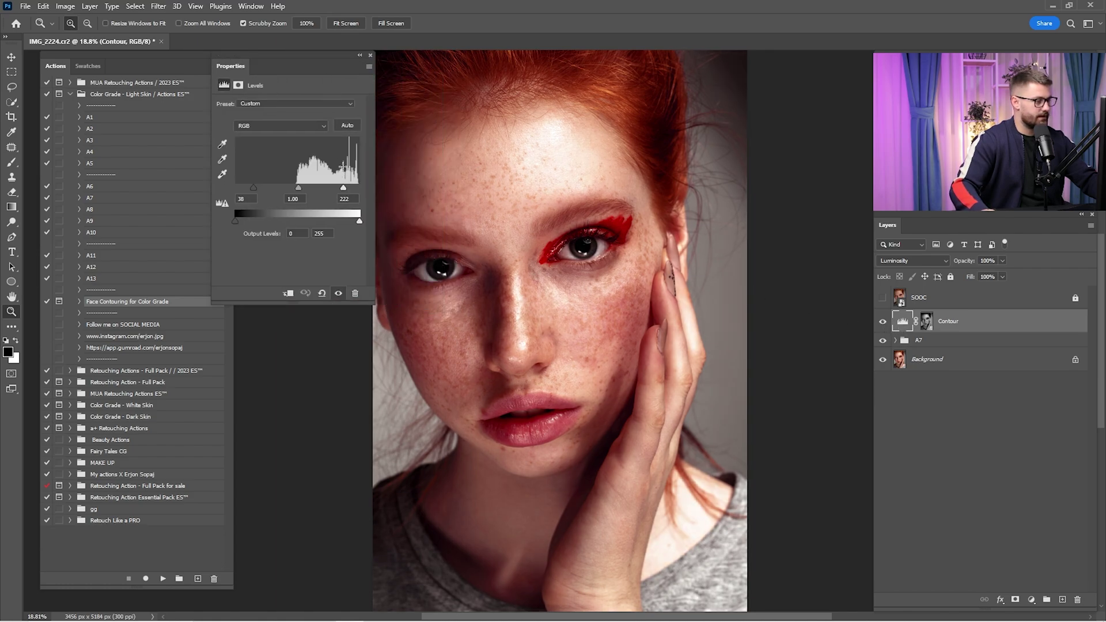
pyautogui.moveTo(344, 189); pyautogui.dragTo(286, 191)
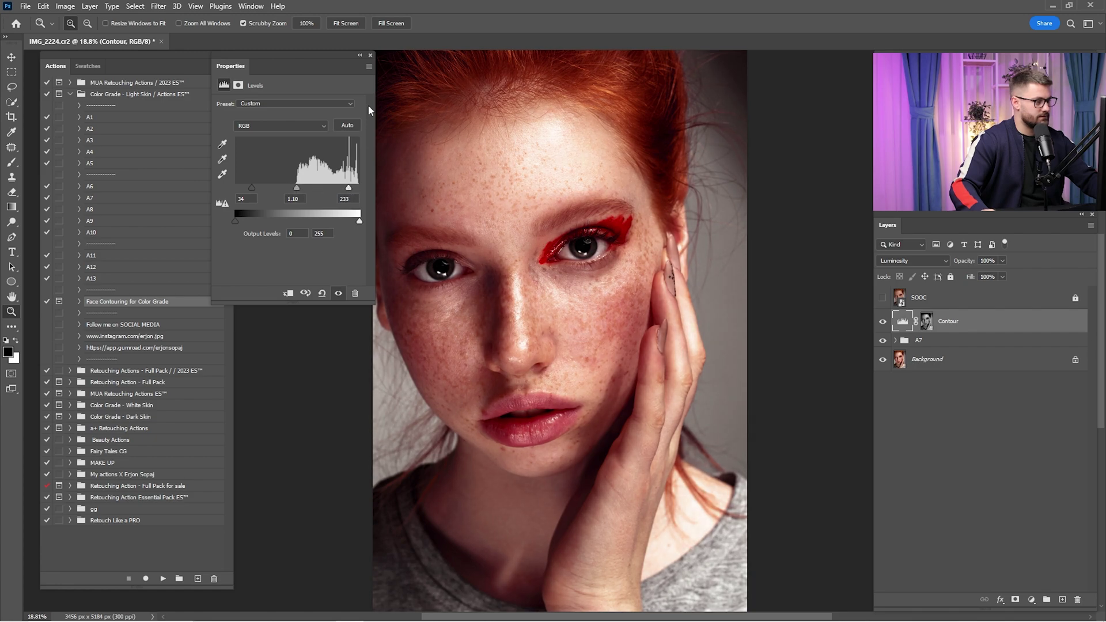
pyautogui.click(360, 58)
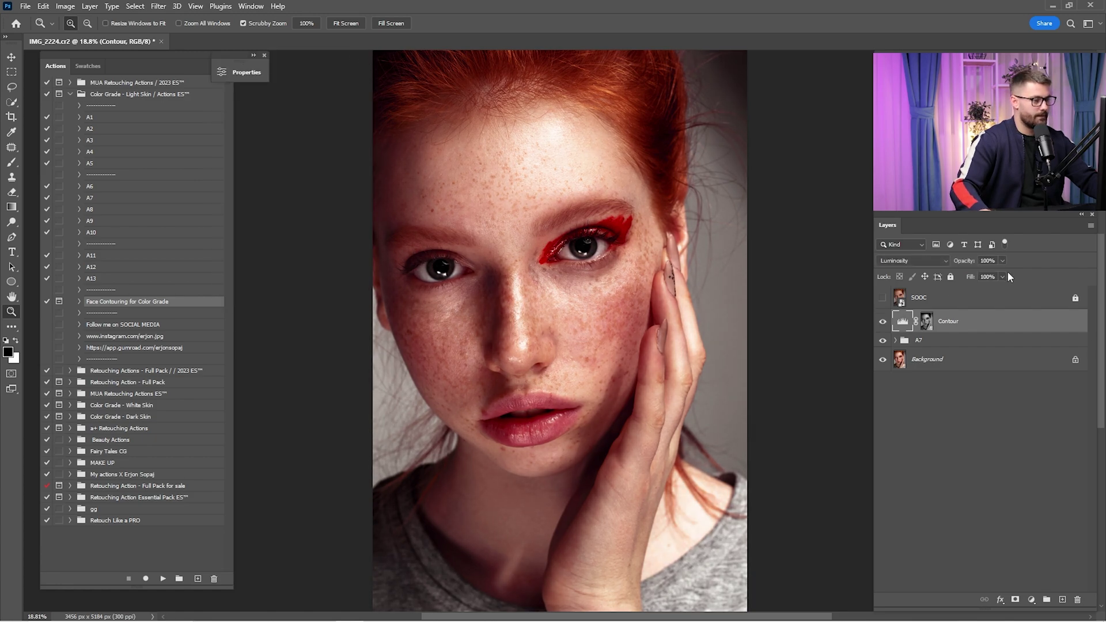
pyautogui.click(995, 261)
pyautogui.write('65')
pyautogui.press('Return')
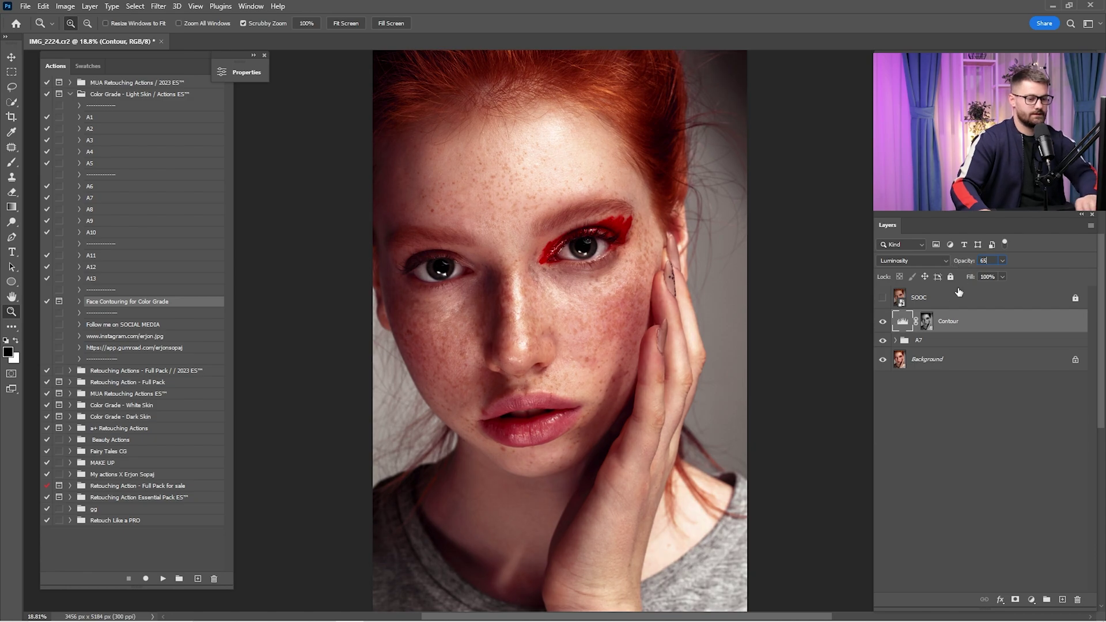
# - Move the Contour layer into the A7 group and compare the portrait with and without the group
pyautogui.moveTo(946, 328); pyautogui.dragTo(928, 342)
pyautogui.click(883, 318)
pyautogui.click(882, 320)
pyautogui.click(882, 320)
pyautogui.click(882, 320)
pyautogui.click(882, 320)
pyautogui.click(883, 320)
# - Compare the original SOOC image with the finished retouch by switching the SOOC layer and the A7 group on and off
pyautogui.click(882, 316)
pyautogui.click(882, 297)
pyautogui.click(892, 302)
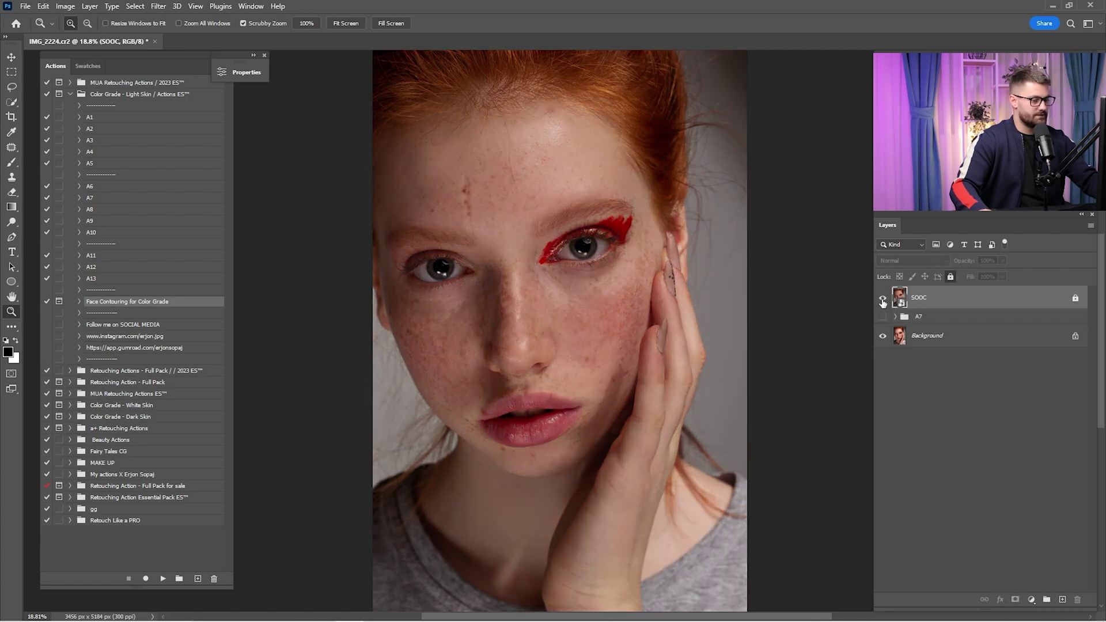
pyautogui.click(883, 299)
pyautogui.click(882, 317)
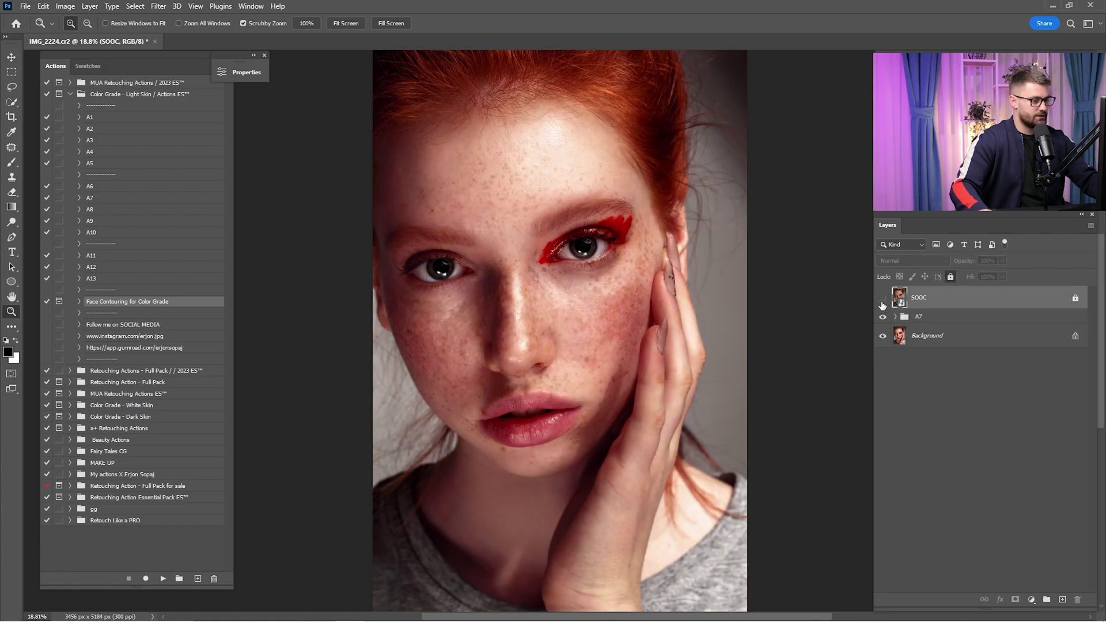
pyautogui.click(882, 300)
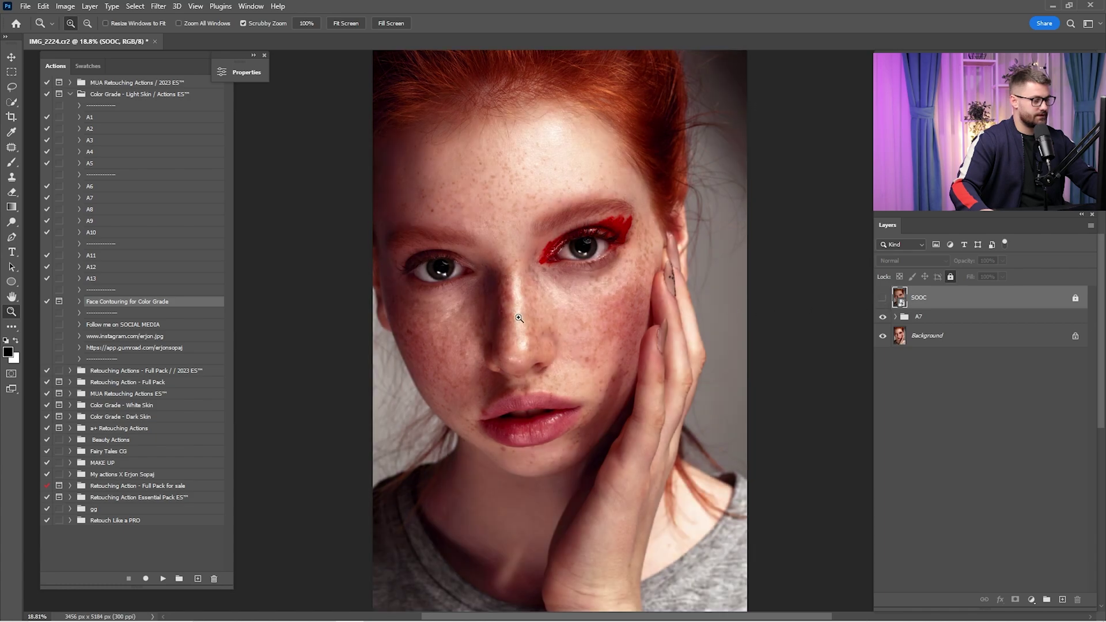